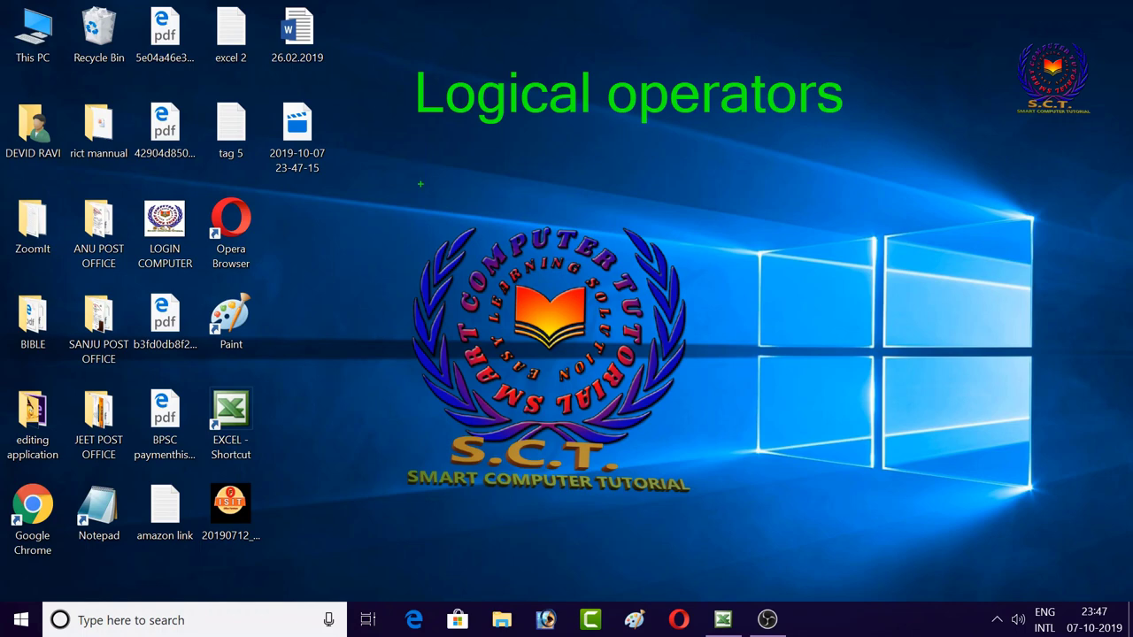
# Launch Excel from the taskbar to get a blank Book1 workbook.
pyautogui.click(723, 620)
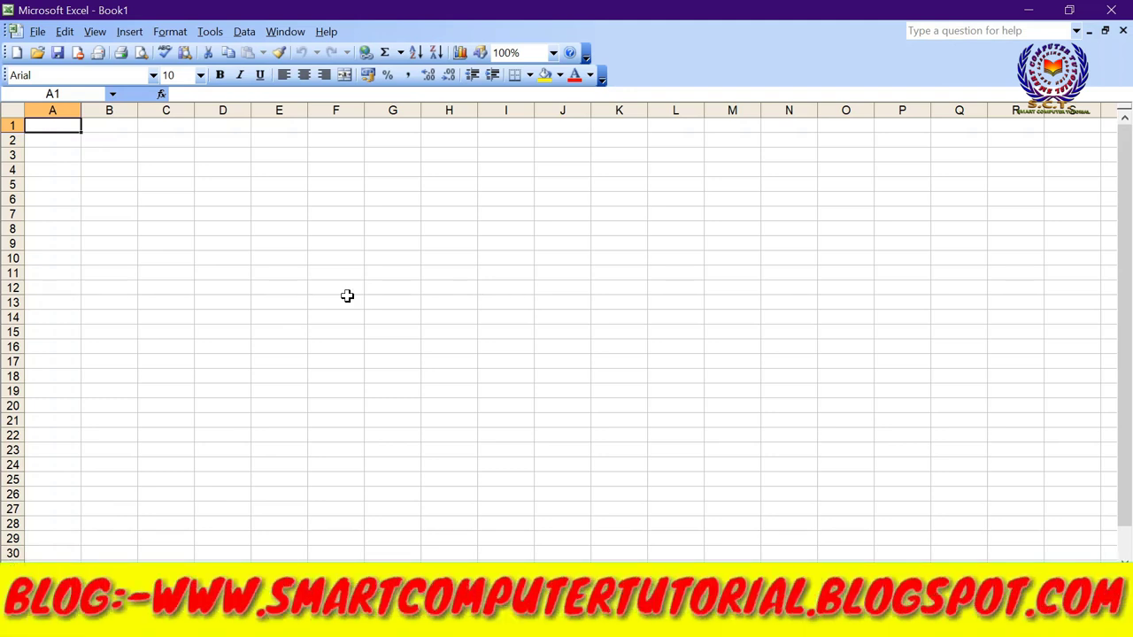
# Set the sheet zoom to 200% through the View menu's Zoom dialog.
pyautogui.hotkey('alt', 'v')
pyautogui.press('Down')
pyautogui.press('z')
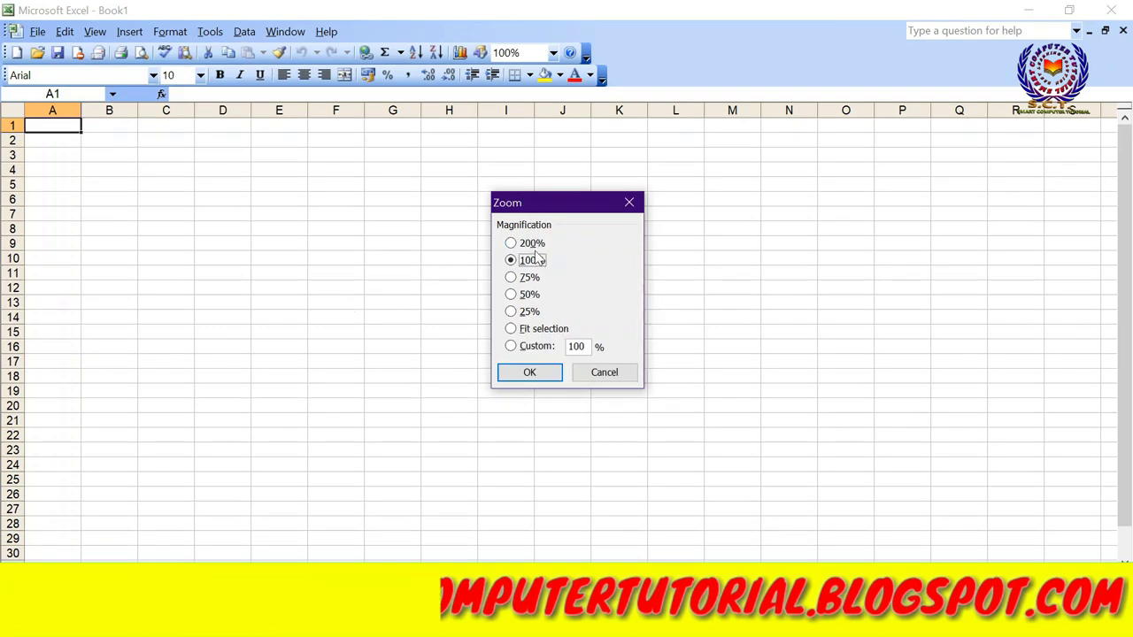
pyautogui.click(534, 244)
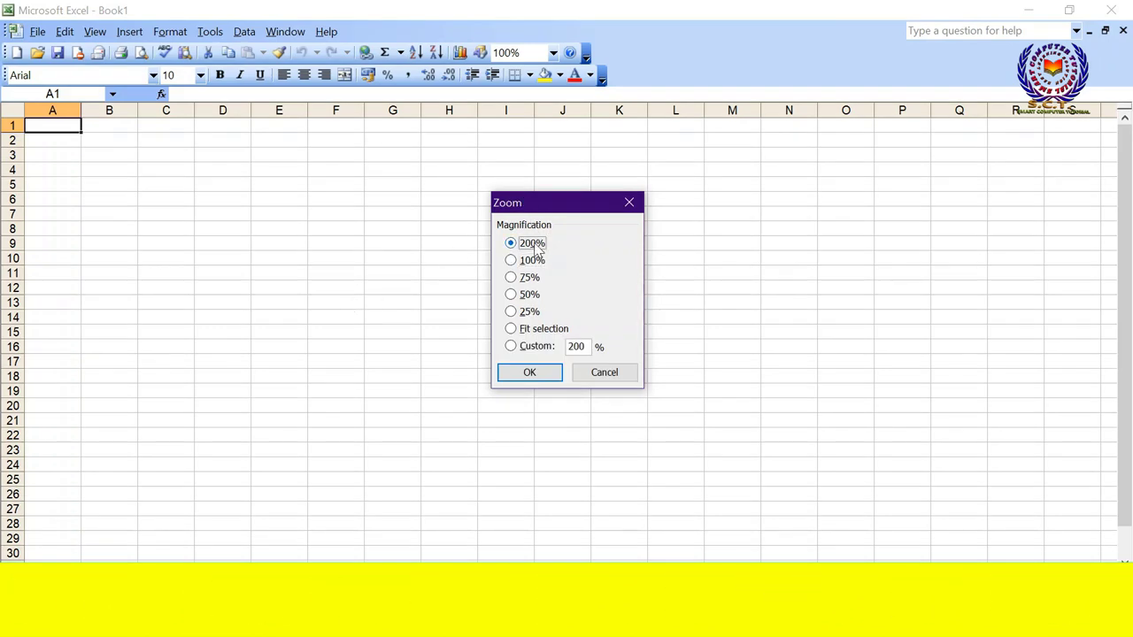
pyautogui.click(522, 372)
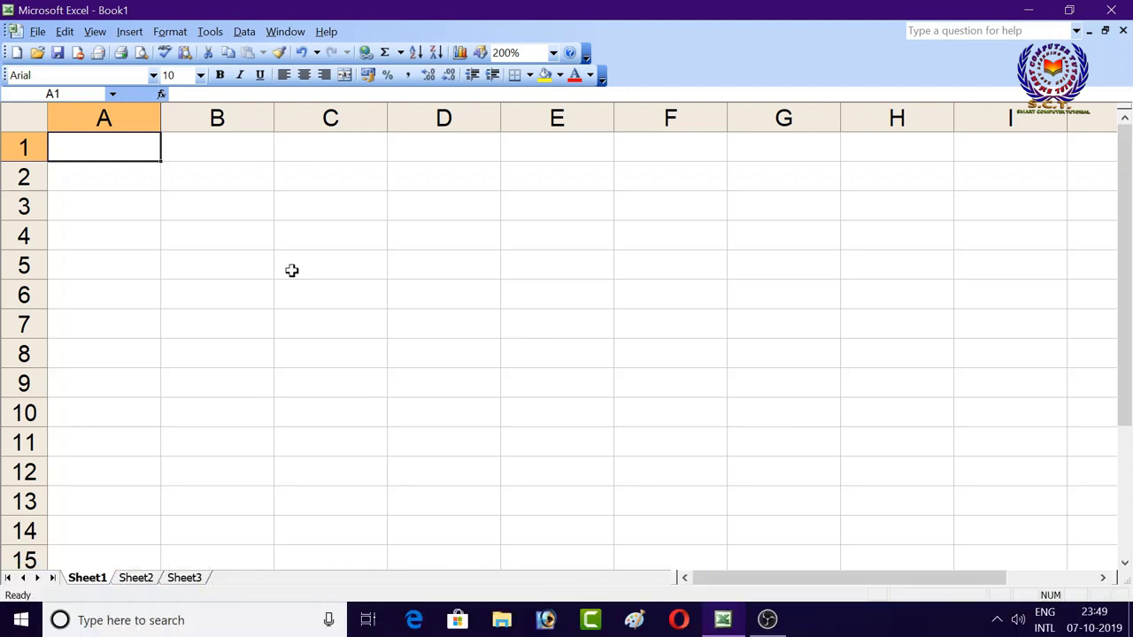
# Enter the title 'Logical Operators' in cell A1, correcting the typo.
pyautogui.write('Logi')
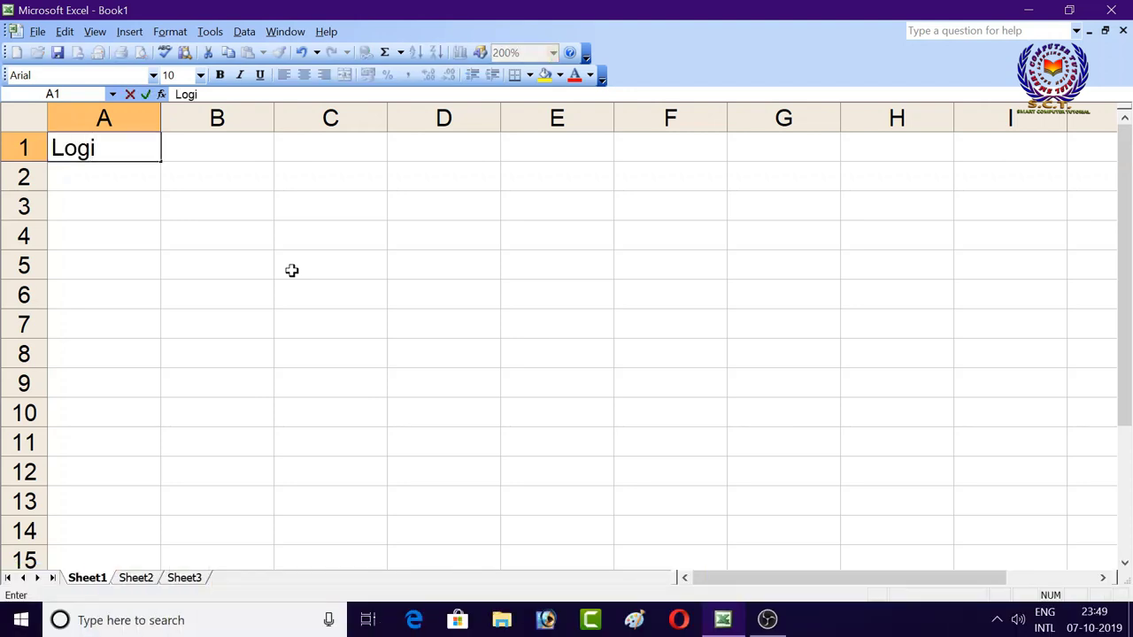
pyautogui.write('a')
pyautogui.press('BackSpace')
pyautogui.write('ca')
pyautogui.write('l Oper')
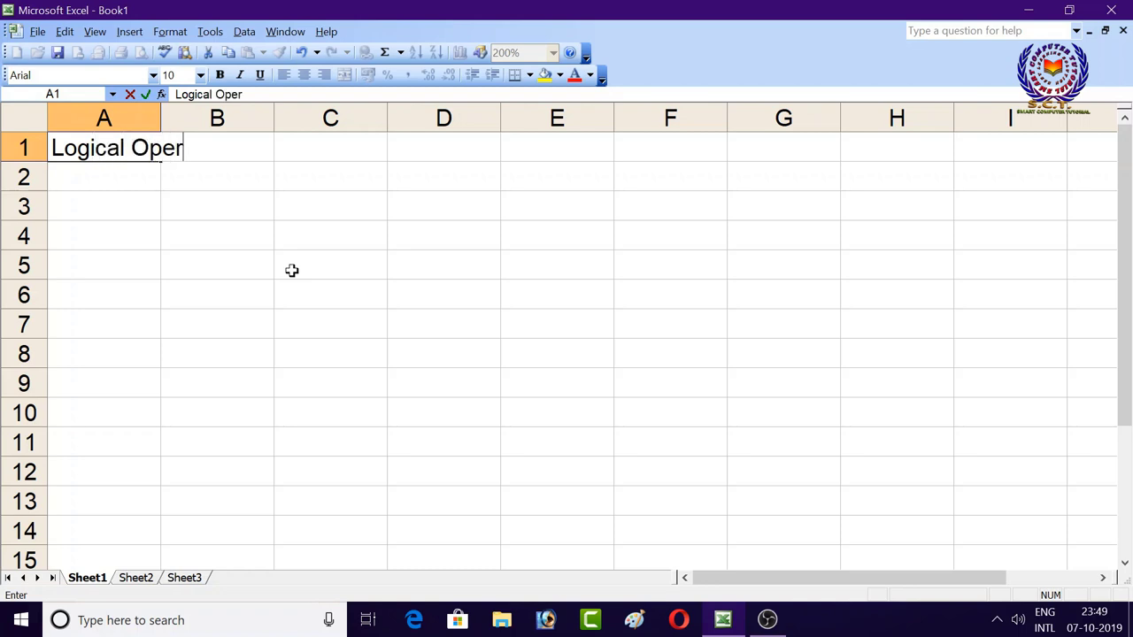
pyautogui.write('ators')
pyautogui.press('Return')
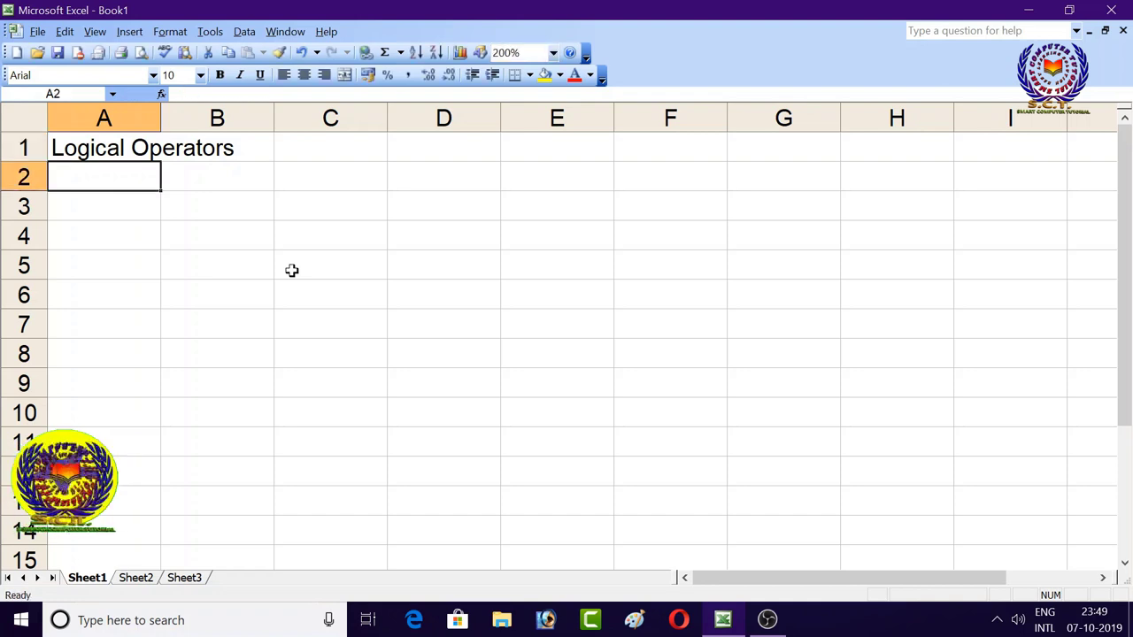
pyautogui.press('Return')
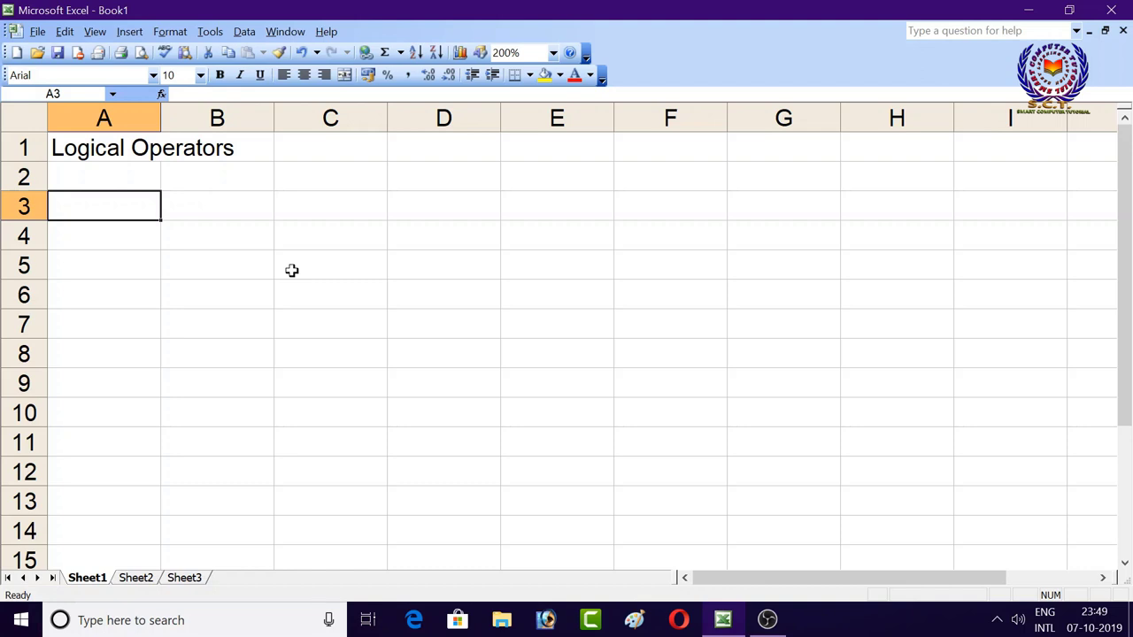
# Enter the operators <, > and <> in cells A3 to A5.
pyautogui.write('<')
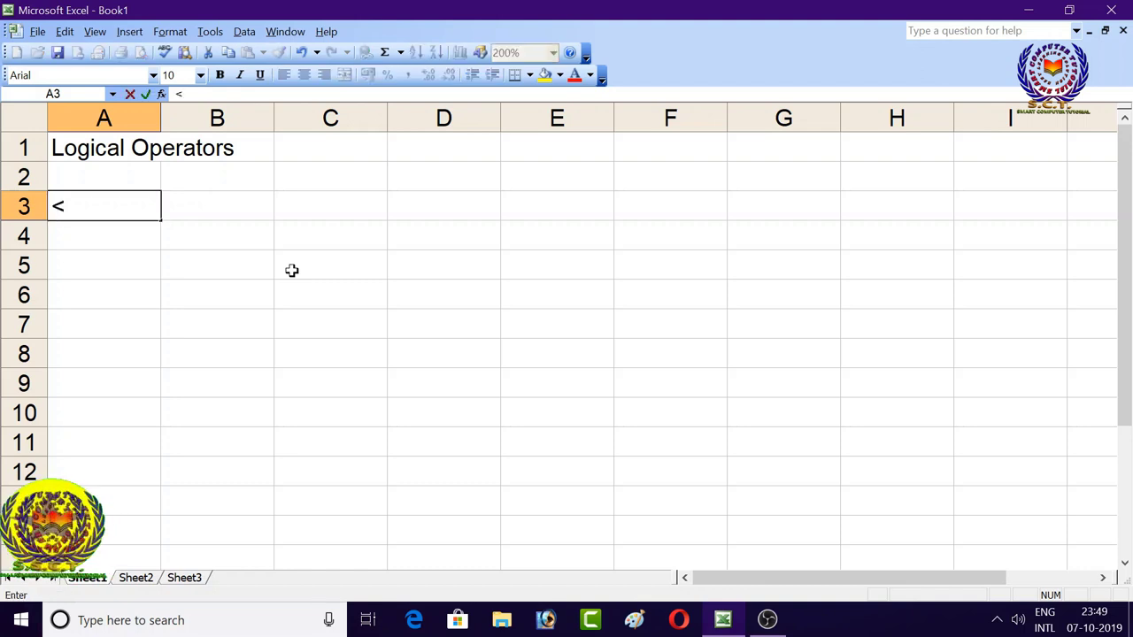
pyautogui.press('Return')
pyautogui.write('>')
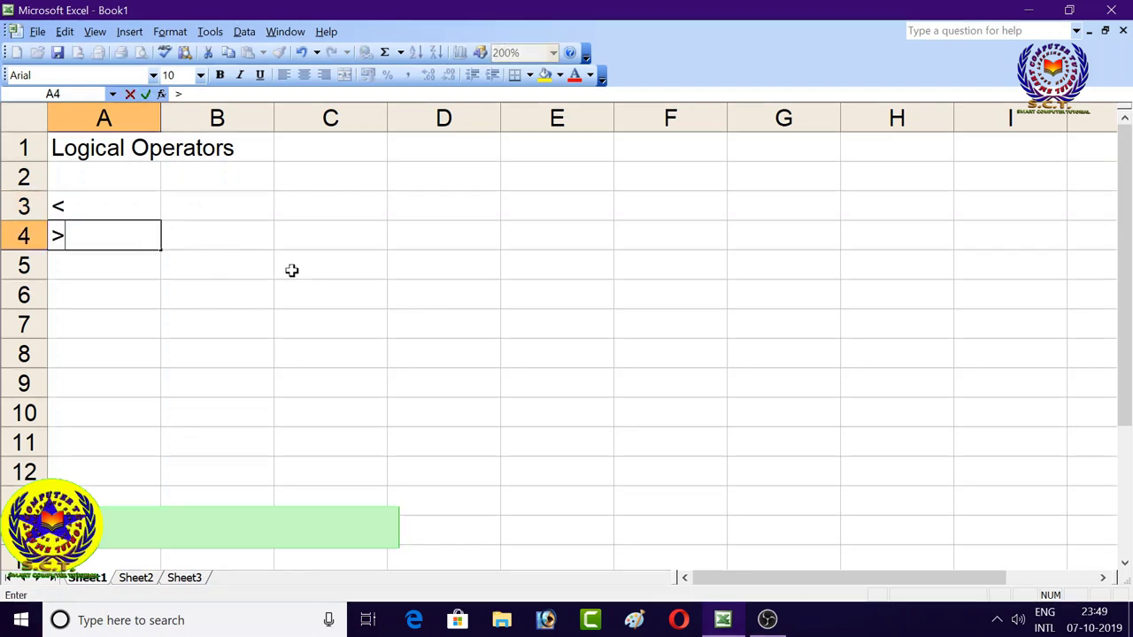
pyautogui.press('Return')
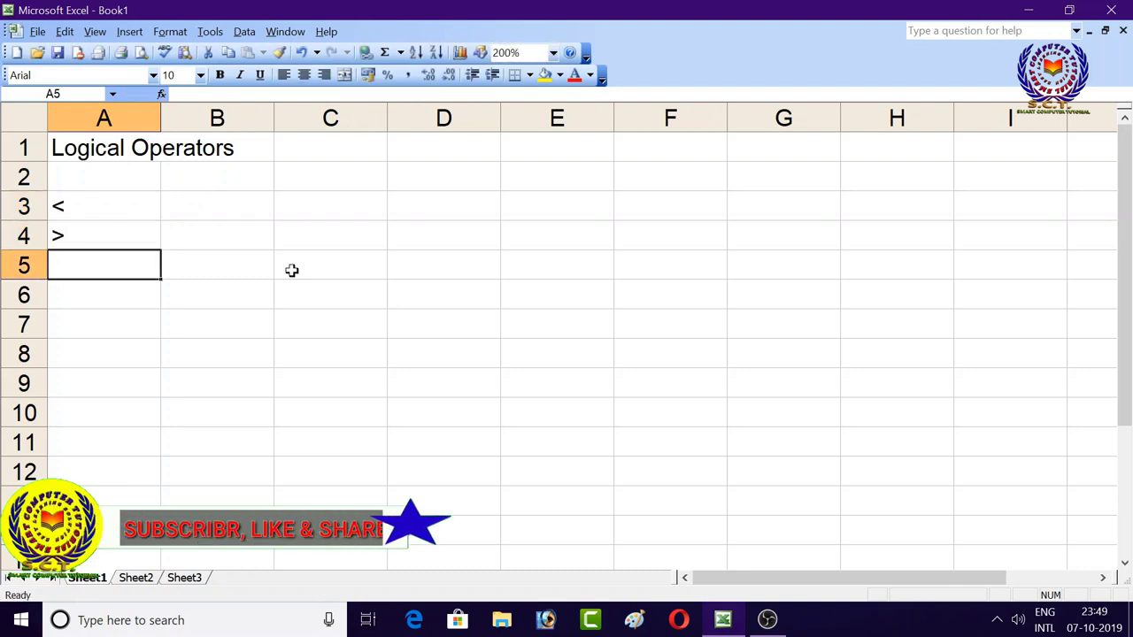
pyautogui.write('<>')
pyautogui.press('Return')
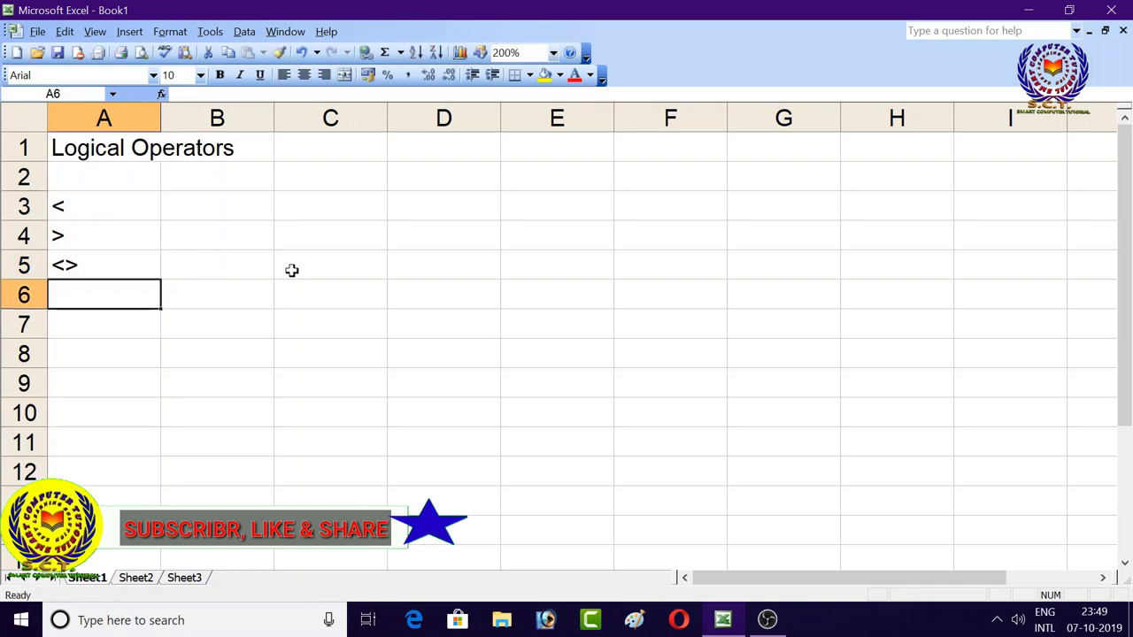
# Enter >=, <= and = in A6 to A8, then return to B3.
pyautogui.write('>=')
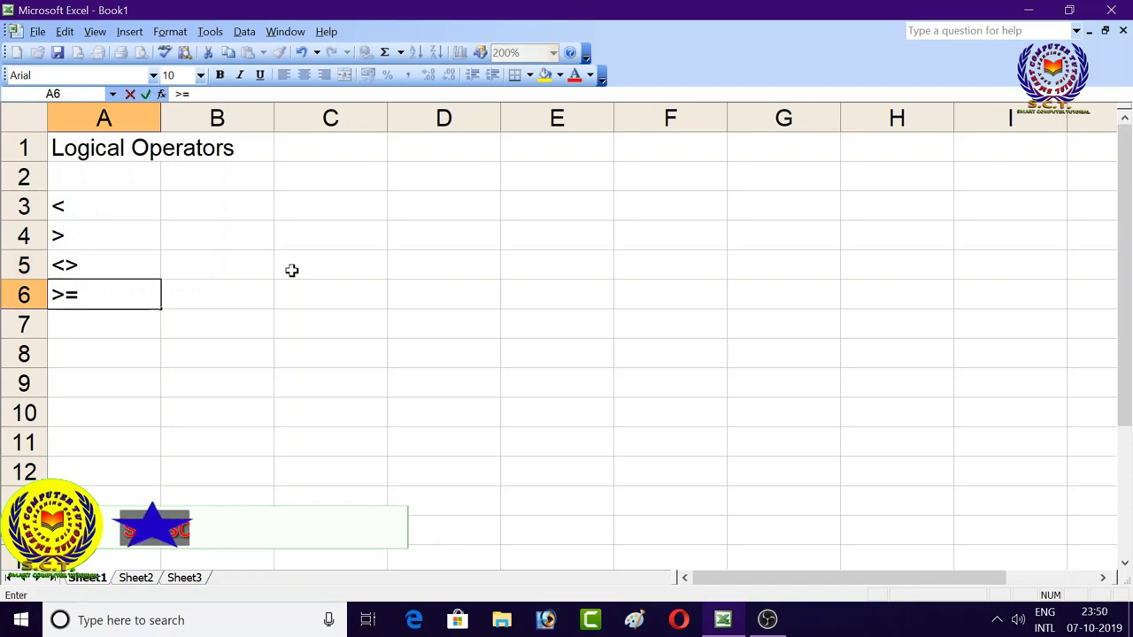
pyautogui.press('Return')
pyautogui.write('<=')
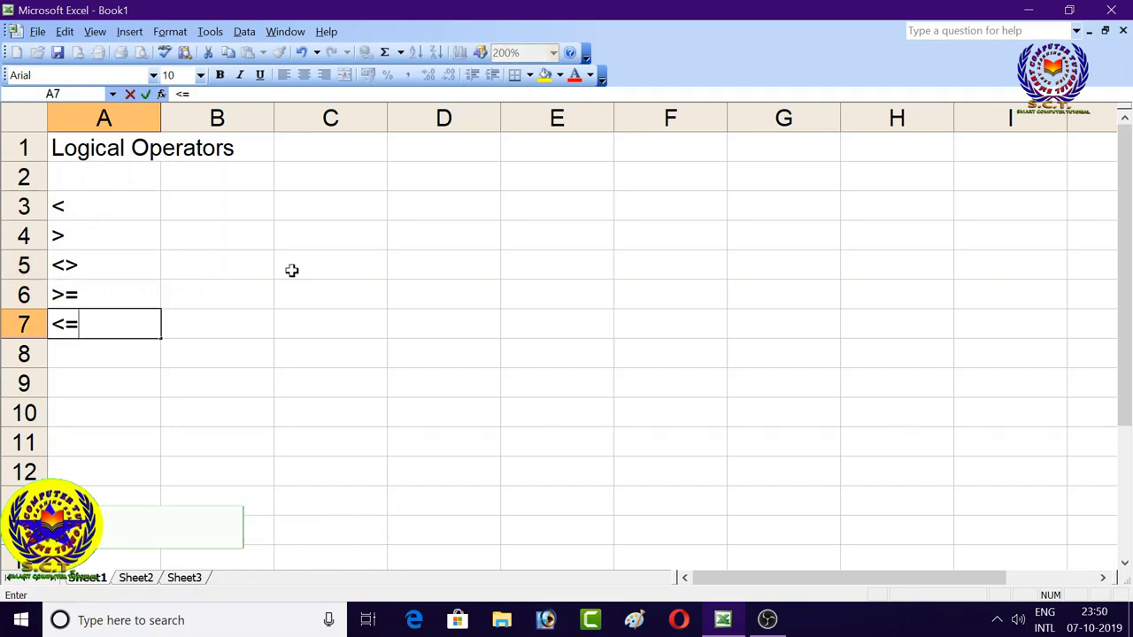
pyautogui.press('Return')
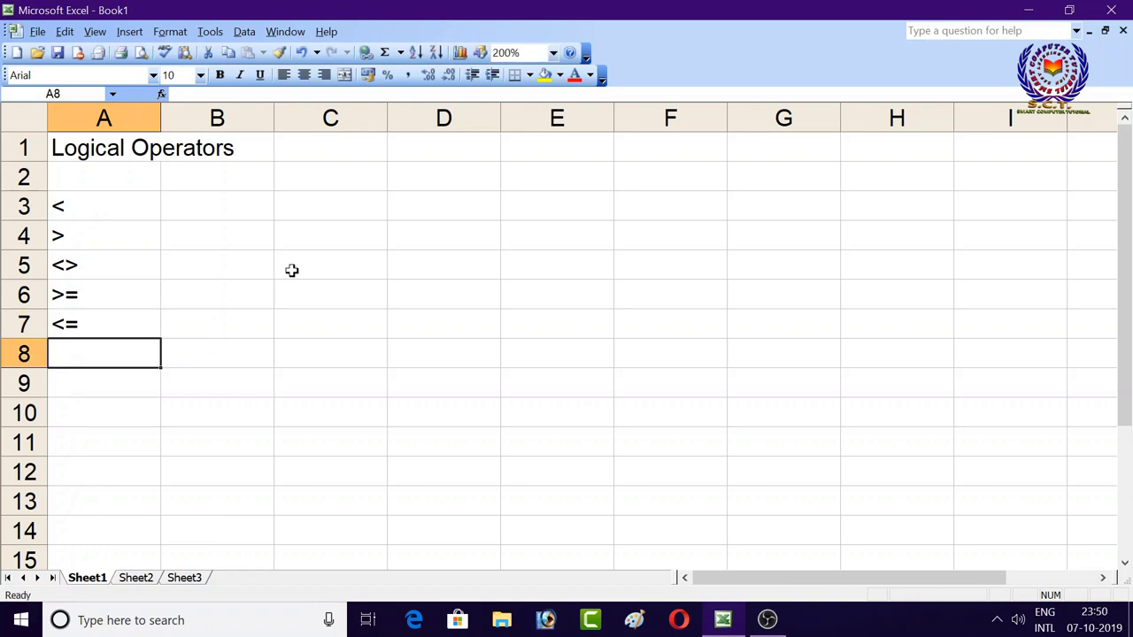
pyautogui.write('=')
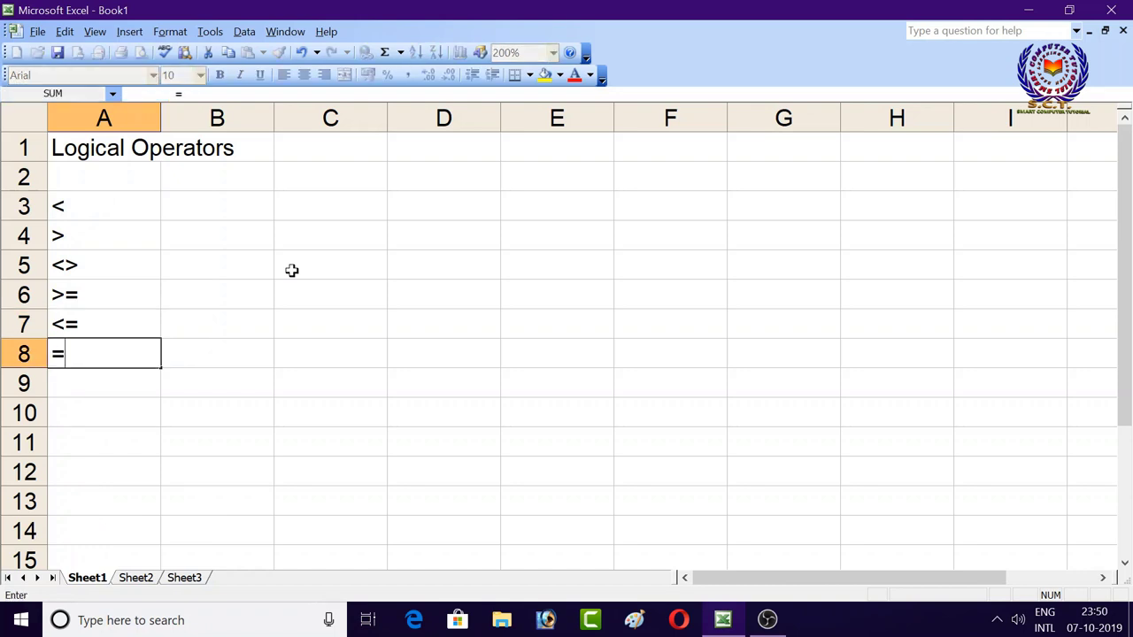
pyautogui.press('Return')
pyautogui.press('Up')
pyautogui.press('Up')
pyautogui.press('Up')
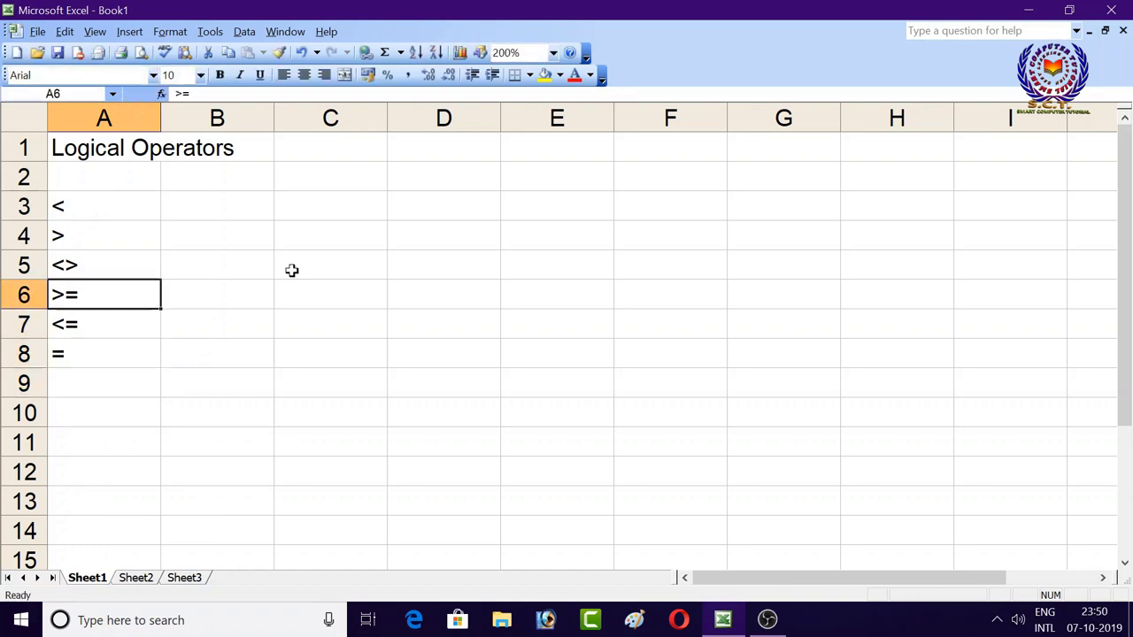
pyautogui.press('Up')
pyautogui.press('Up')
pyautogui.press('Up')
pyautogui.press('Right')
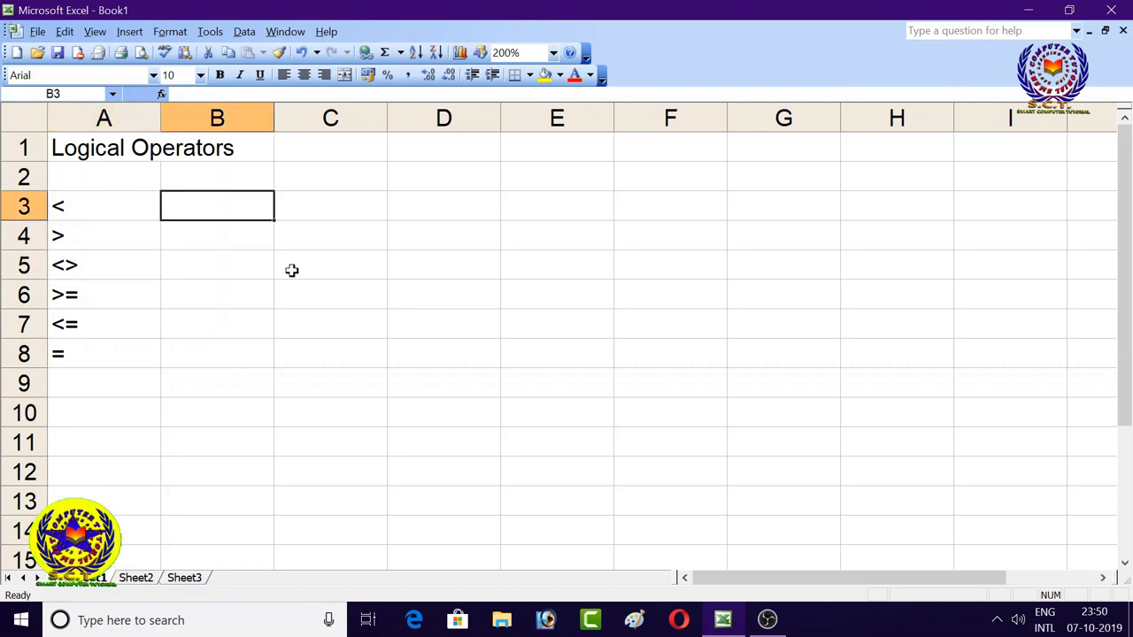
# Enter 'Less than' in B3 and 'Greater than' in B4.
pyautogui.write('Less')
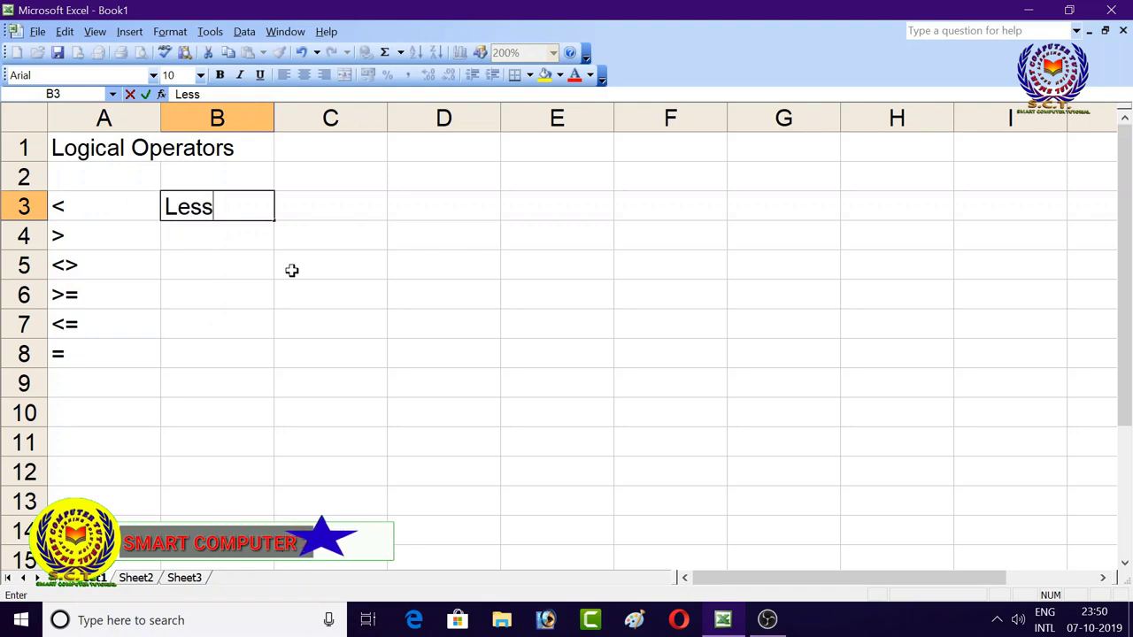
pyautogui.write(' than')
pyautogui.press('Return')
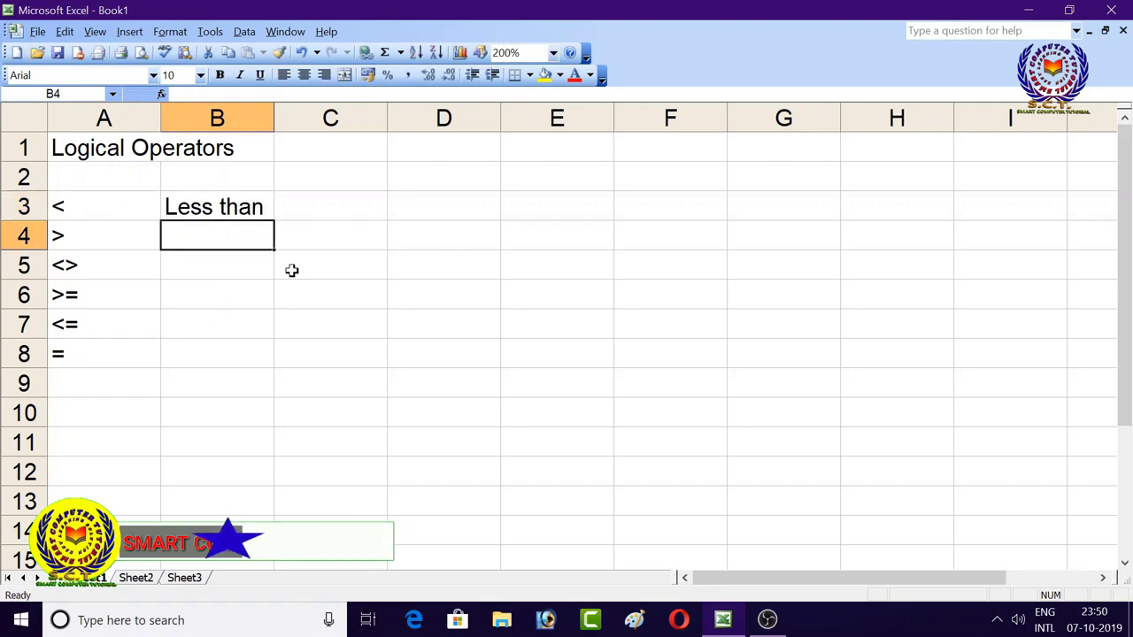
pyautogui.press('Up')
pyautogui.press('Up')
pyautogui.press('Up')
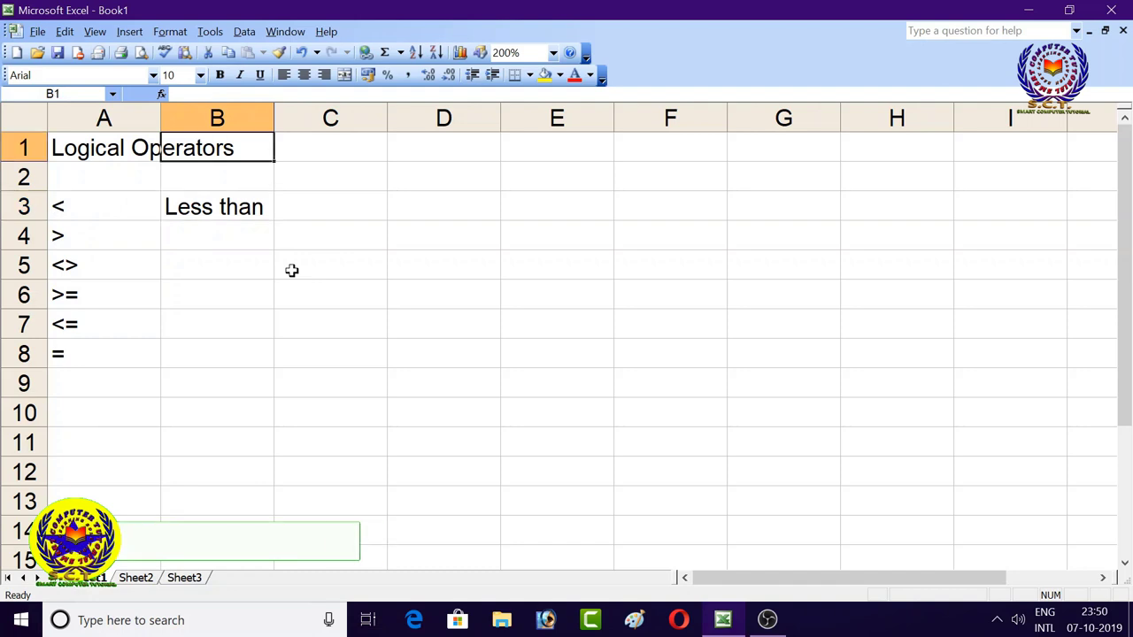
pyautogui.press('Down')
pyautogui.press('Down')
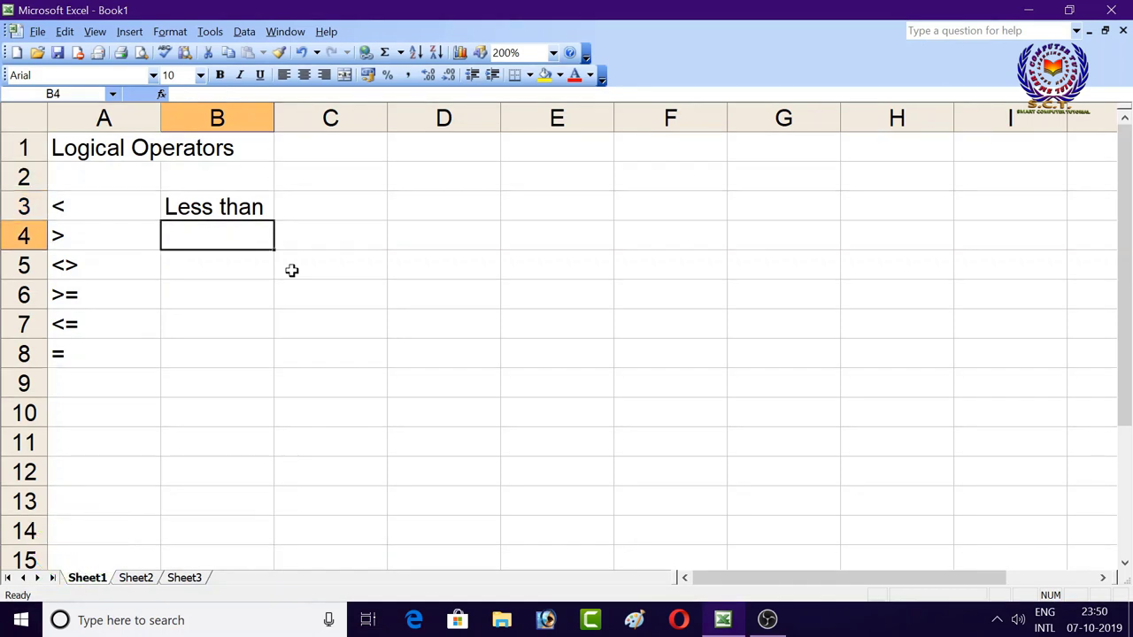
pyautogui.write('Gre')
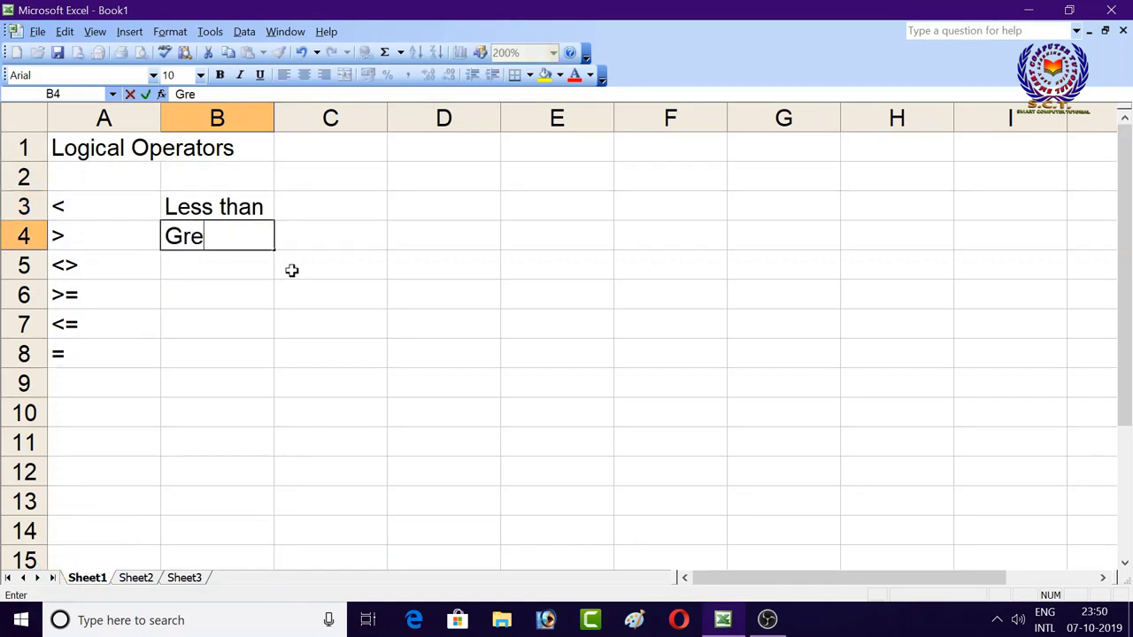
pyautogui.write('ater t')
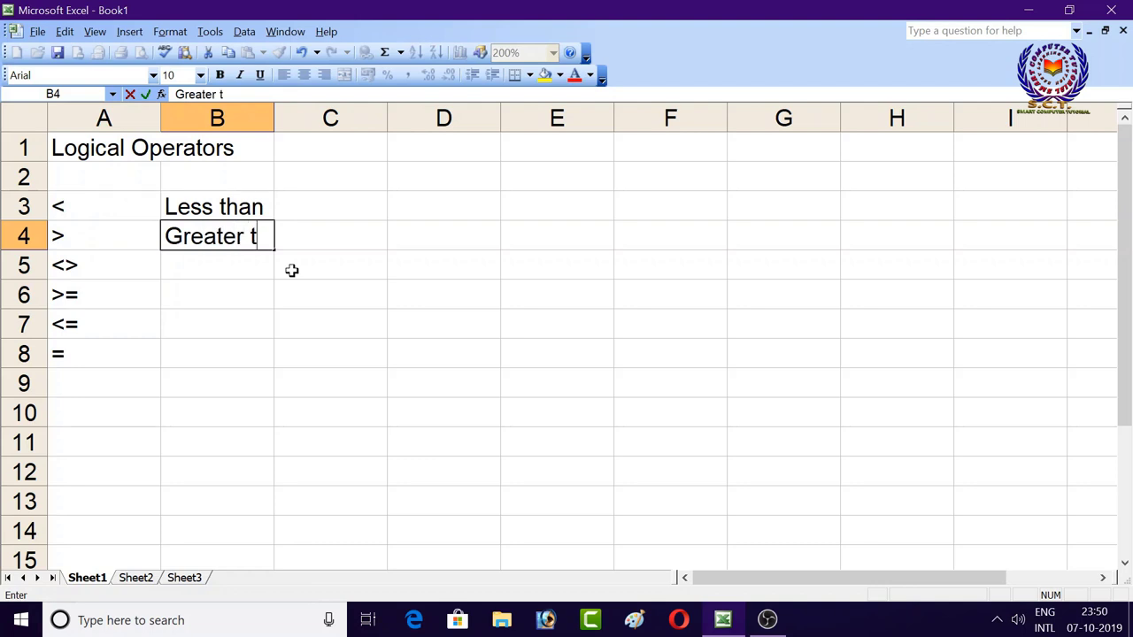
pyautogui.write('han')
pyautogui.press('Return')
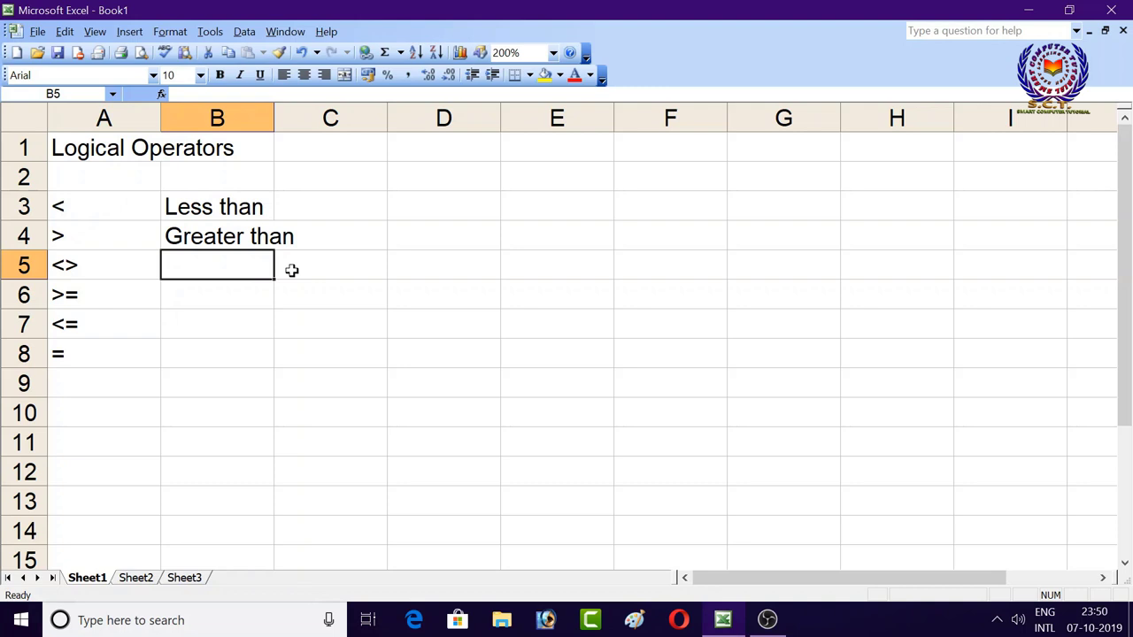
# Enter 'not equal' in B5, completing the partial entry by editing it.
pyautogui.write('not ')
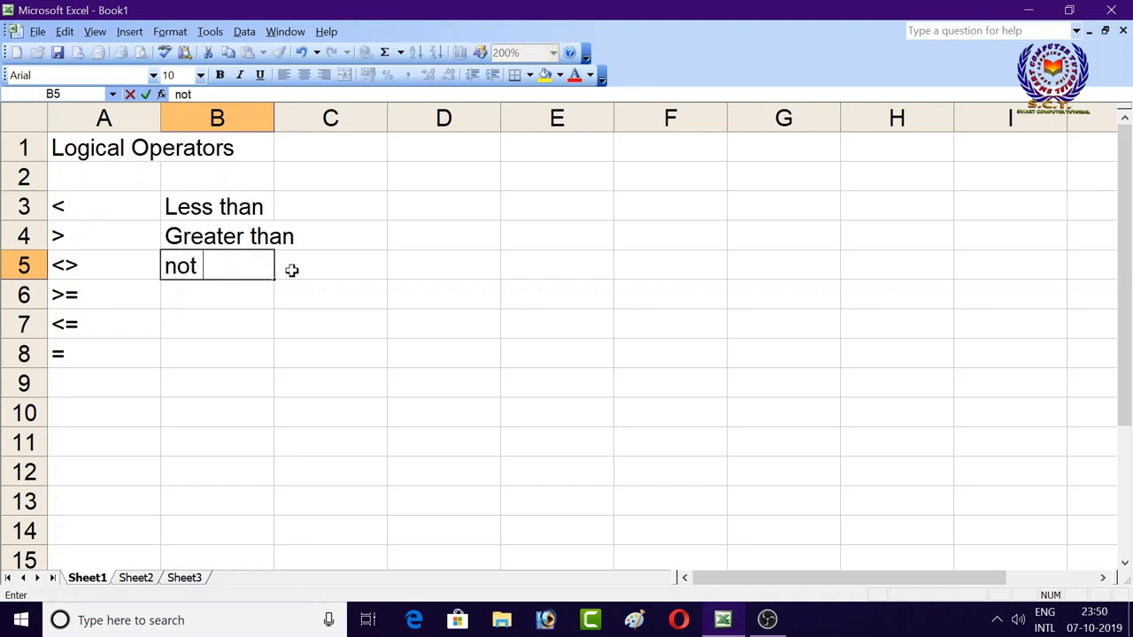
pyautogui.write('e')
pyautogui.click(291, 270)
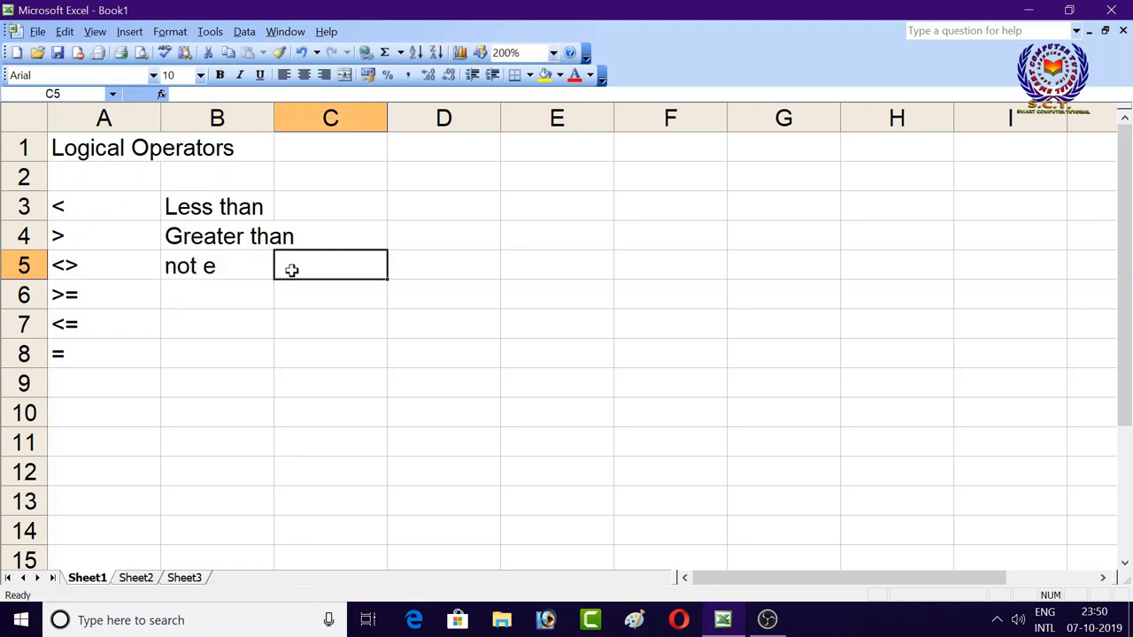
pyautogui.press('Left')
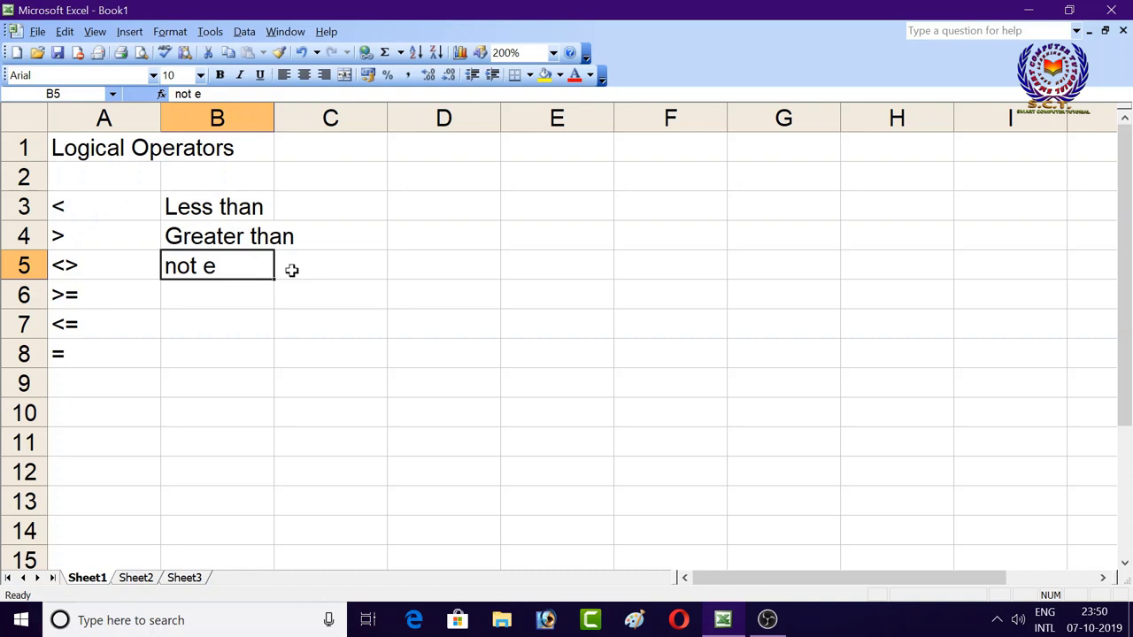
pyautogui.doubleClick(235, 266)
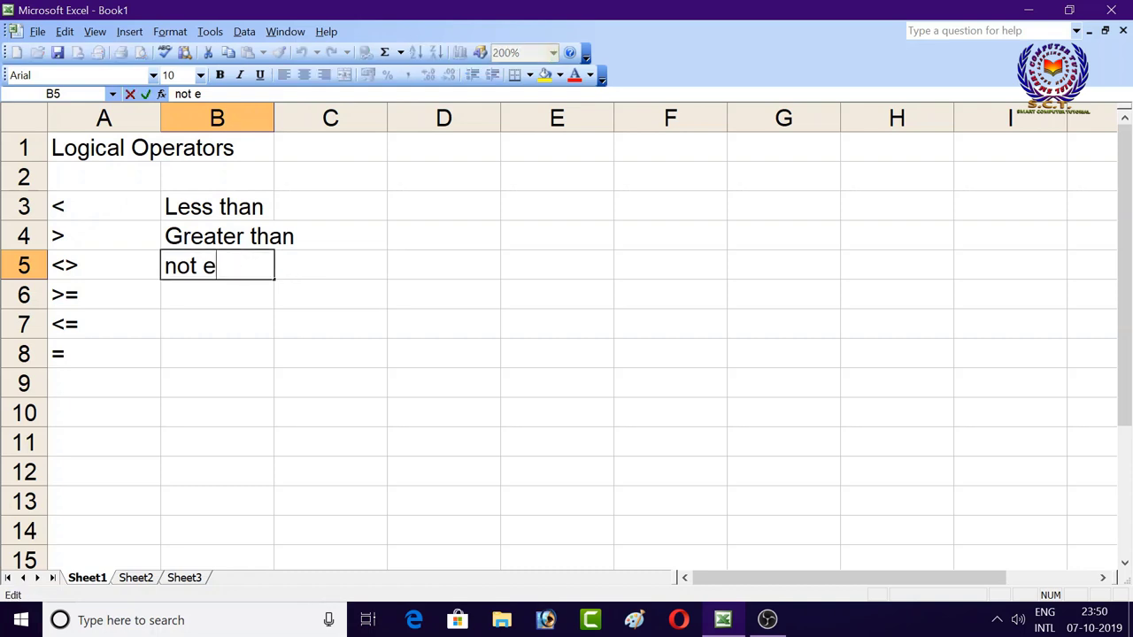
pyautogui.write('qual')
pyautogui.press('Return')
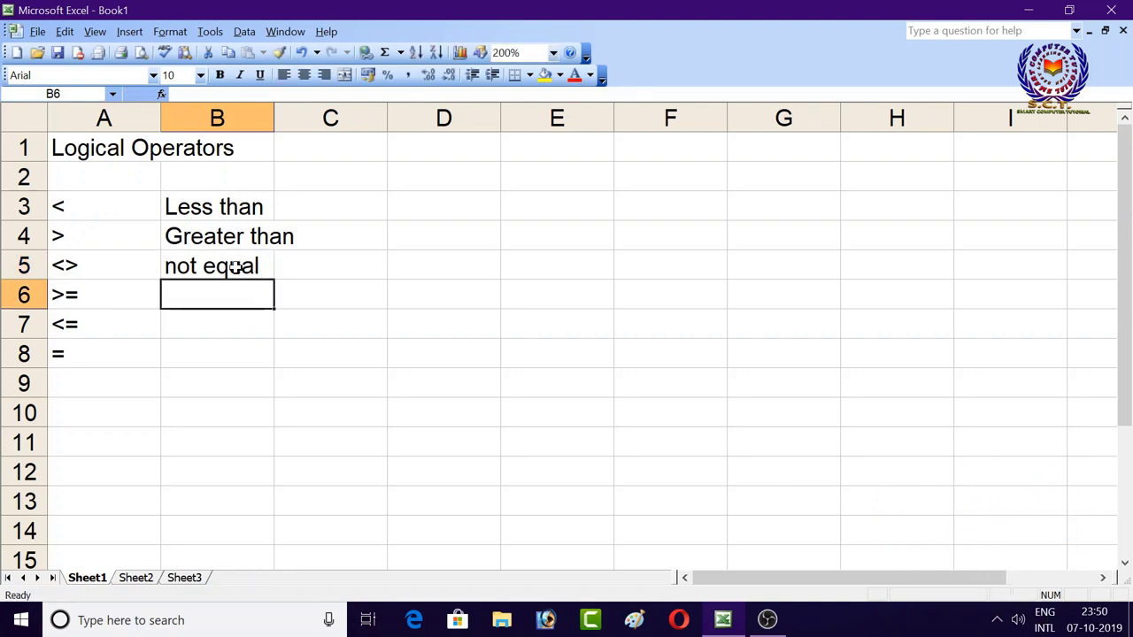
# Make B6 read 'Greater than equal' by editing 'Less than equal'.
pyautogui.write('Less ')
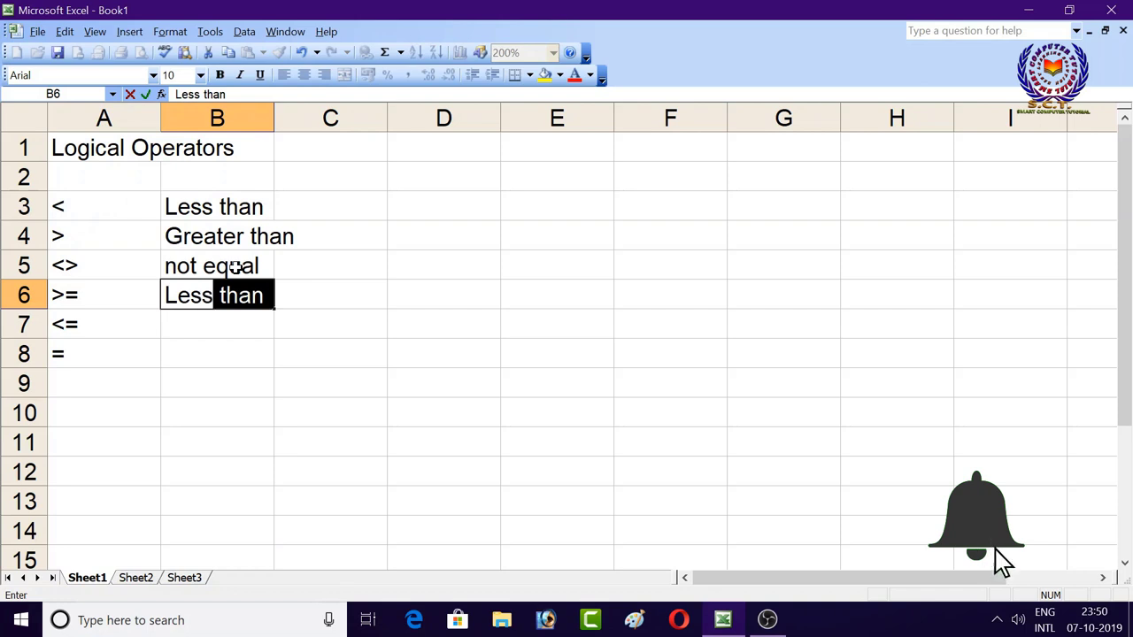
pyautogui.write('than')
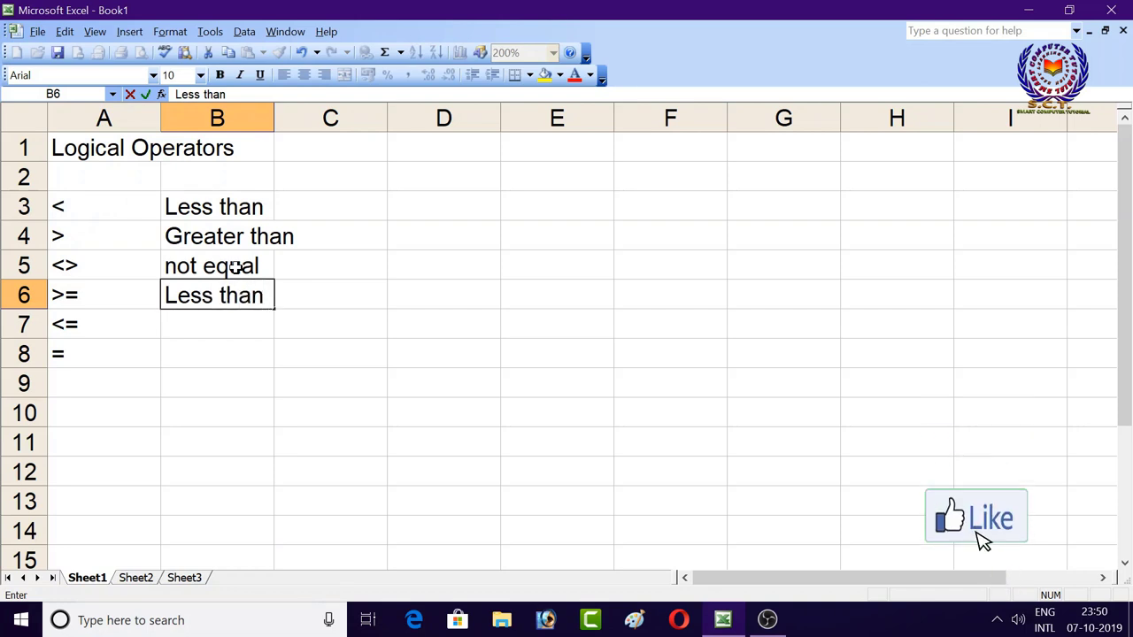
pyautogui.write(' equal')
pyautogui.press('Return')
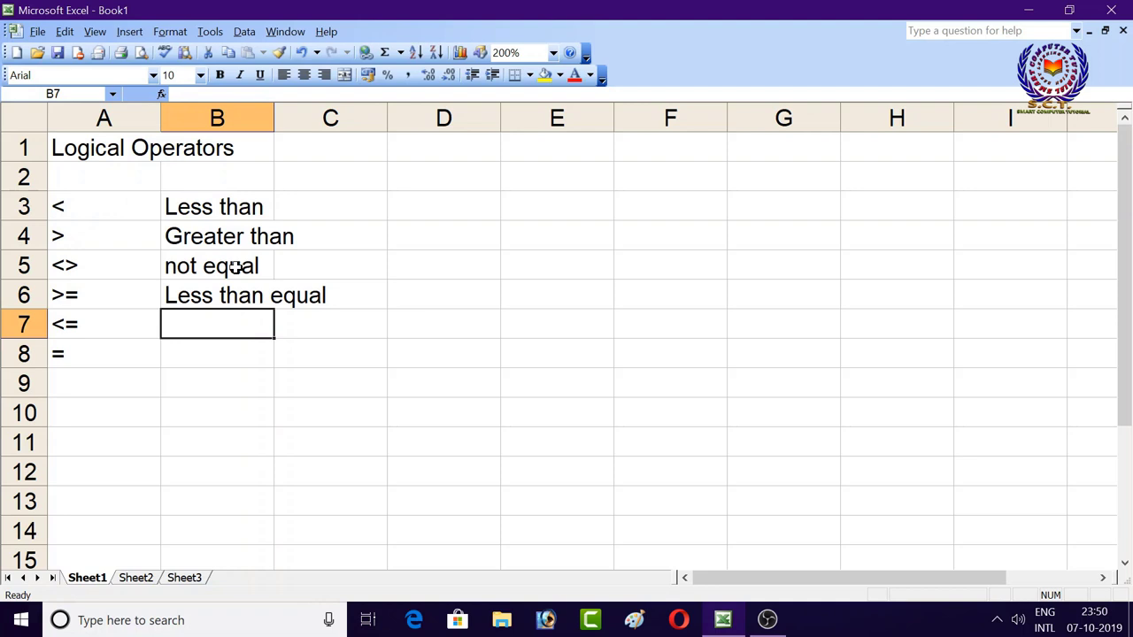
pyautogui.press('Up')
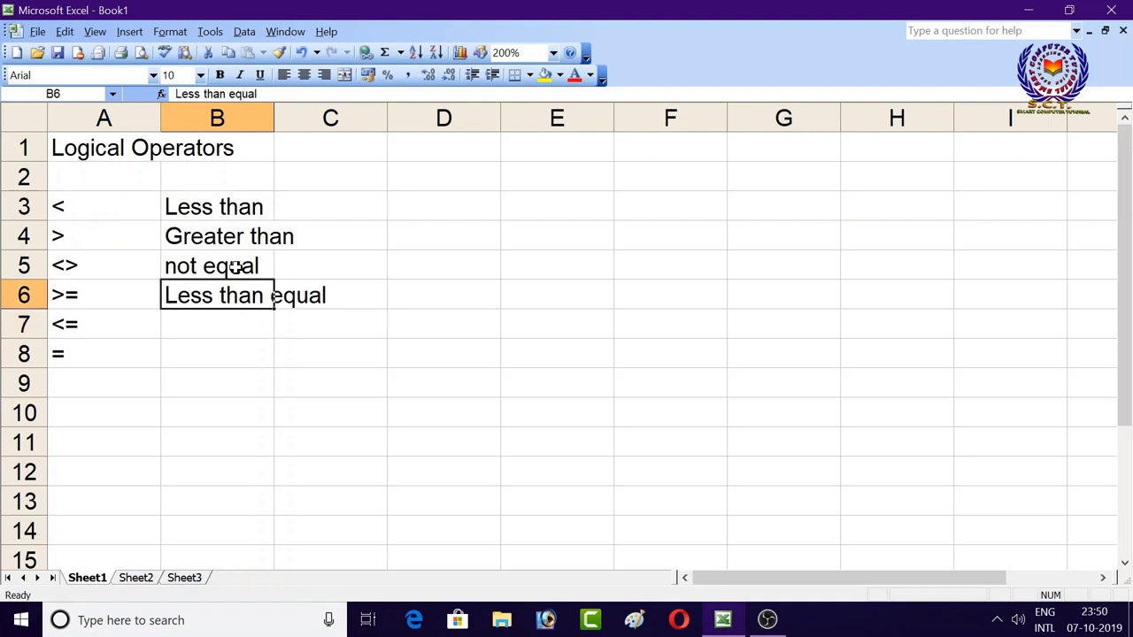
pyautogui.press('F2')
pyautogui.press('Left')
pyautogui.press('Left')
pyautogui.press('Left')
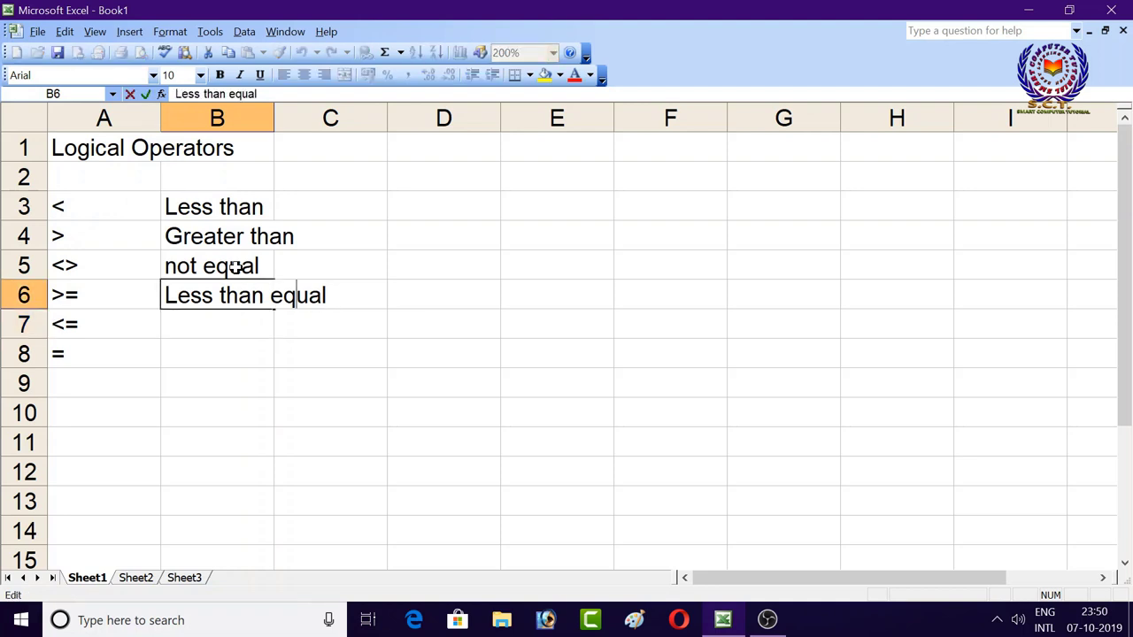
pyautogui.press('Left')
pyautogui.press('Left')
pyautogui.press('Left')
pyautogui.press('Left')
pyautogui.press('Left')
pyautogui.press('Left')
pyautogui.press('BackSpace')
pyautogui.press('BackSpace')
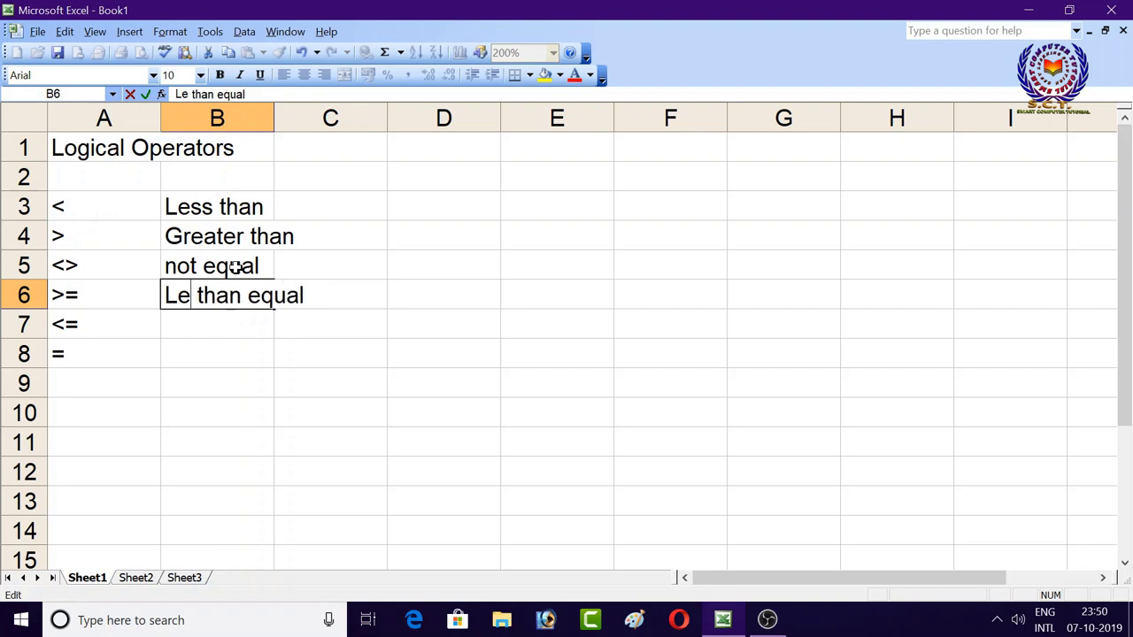
pyautogui.press('BackSpace')
pyautogui.press('BackSpace')
pyautogui.write('G')
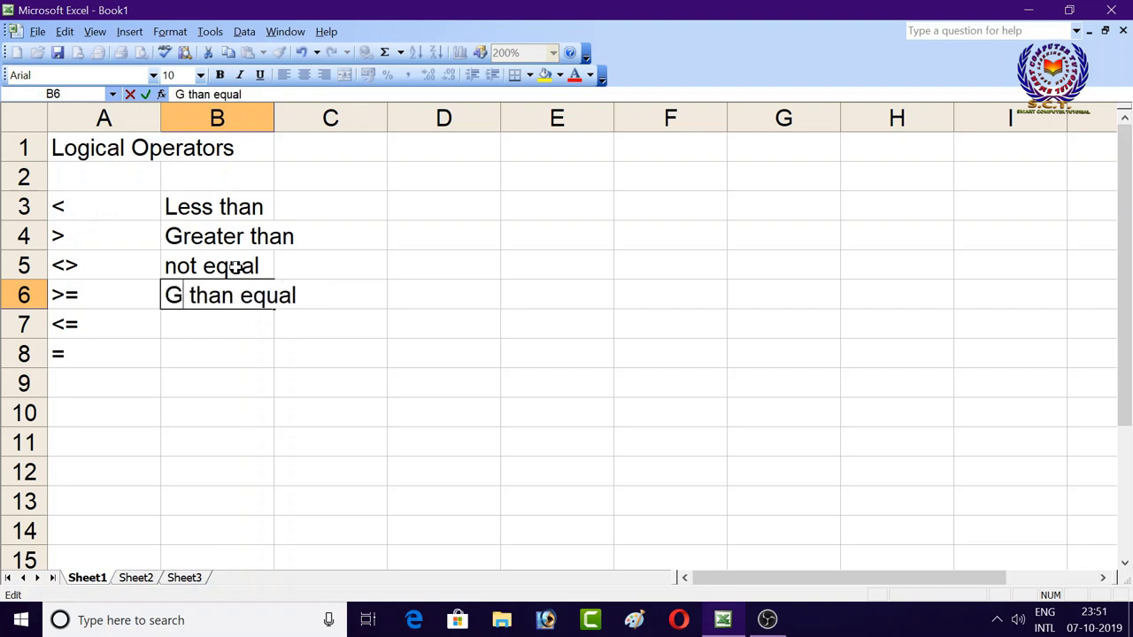
pyautogui.write('reater')
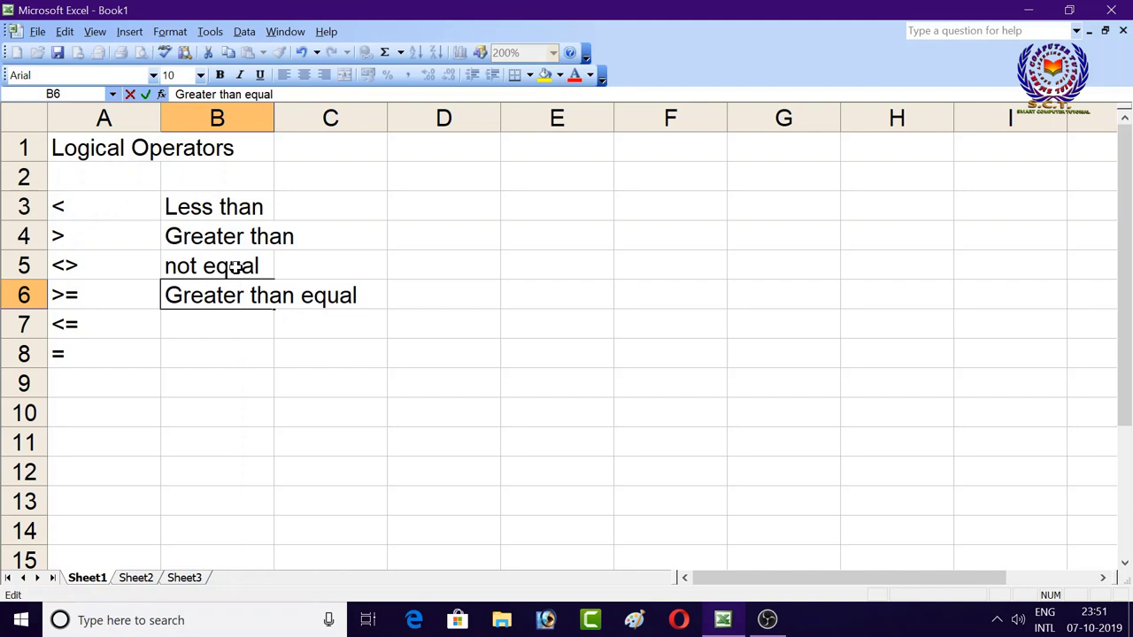
pyautogui.press('Return')
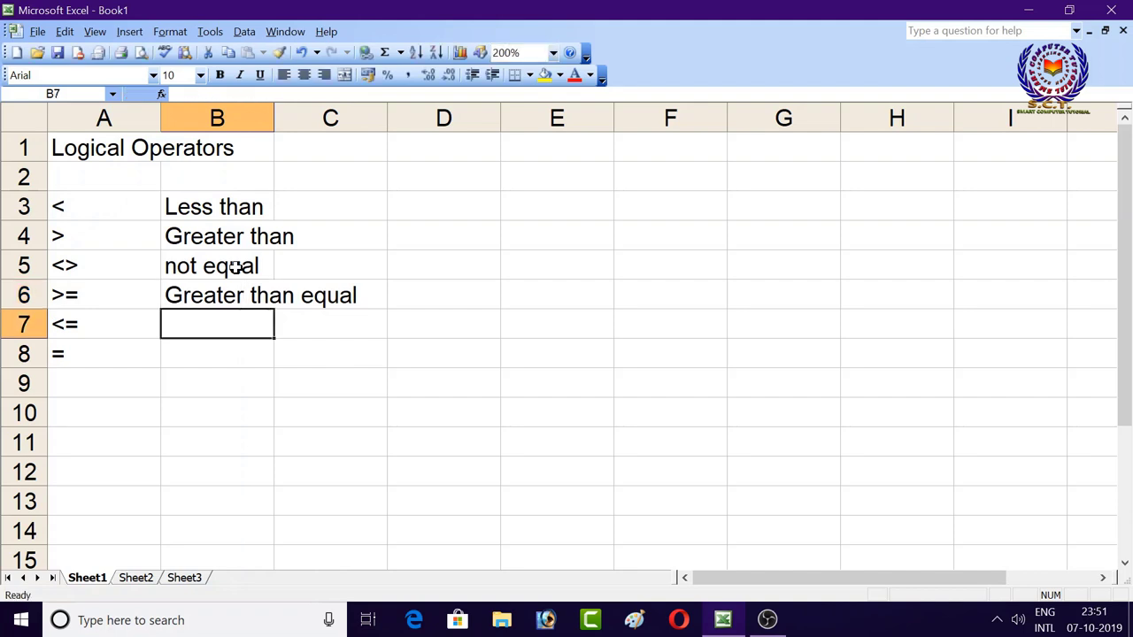
# Enter 'Less than equal' in B7 and 'equal' in B8.
pyautogui.write('Less ')
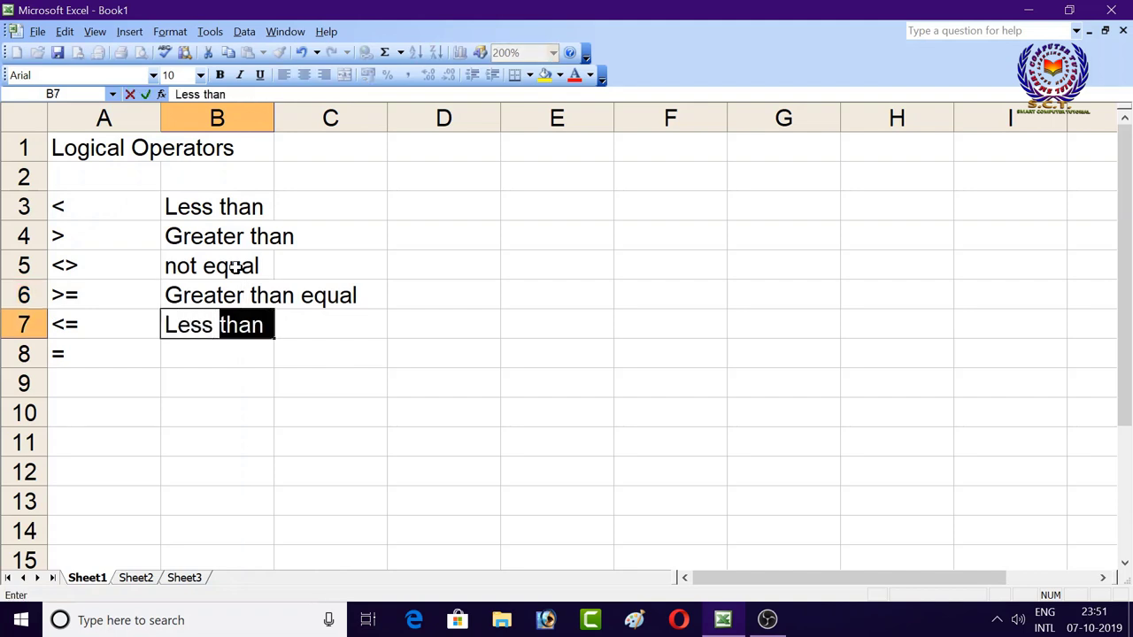
pyautogui.write('than equa')
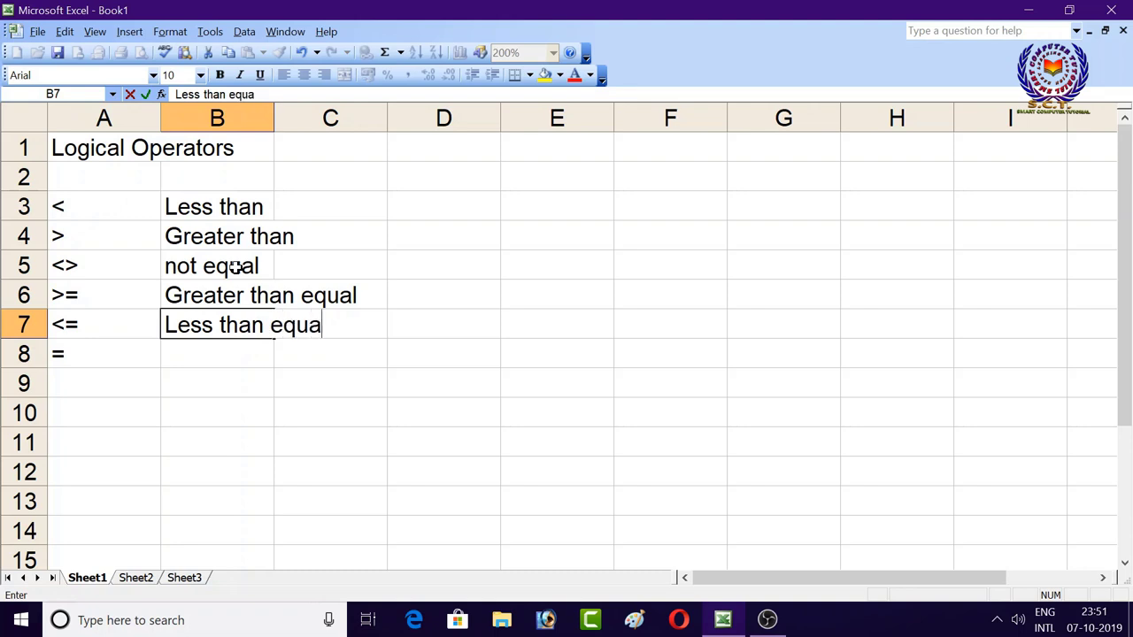
pyautogui.write('l')
pyautogui.press('Return')
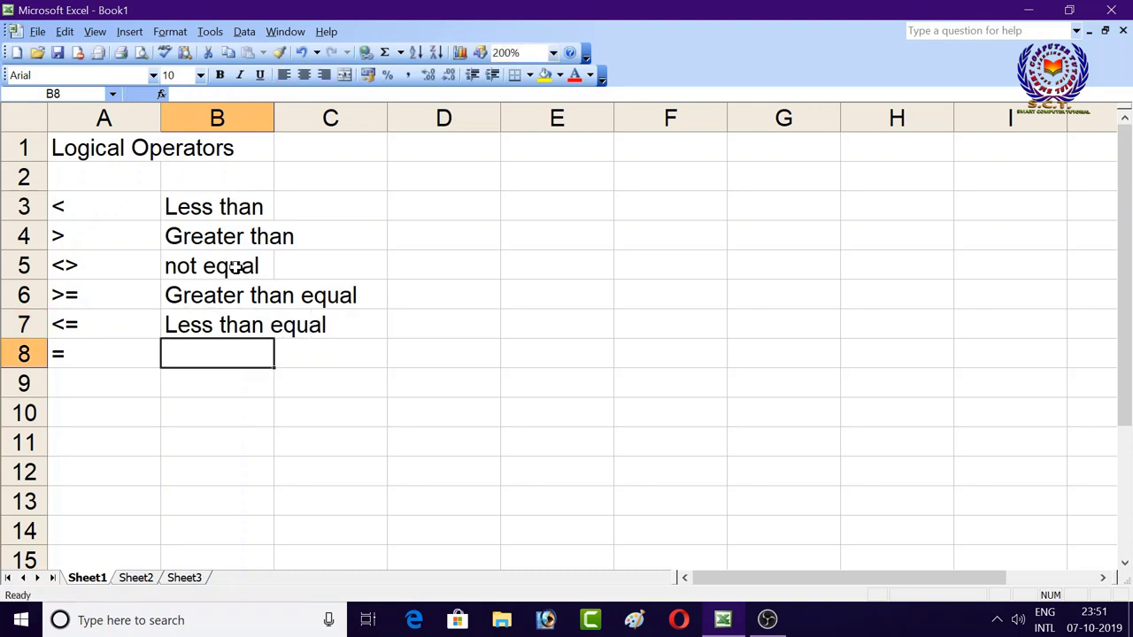
pyautogui.write('equal')
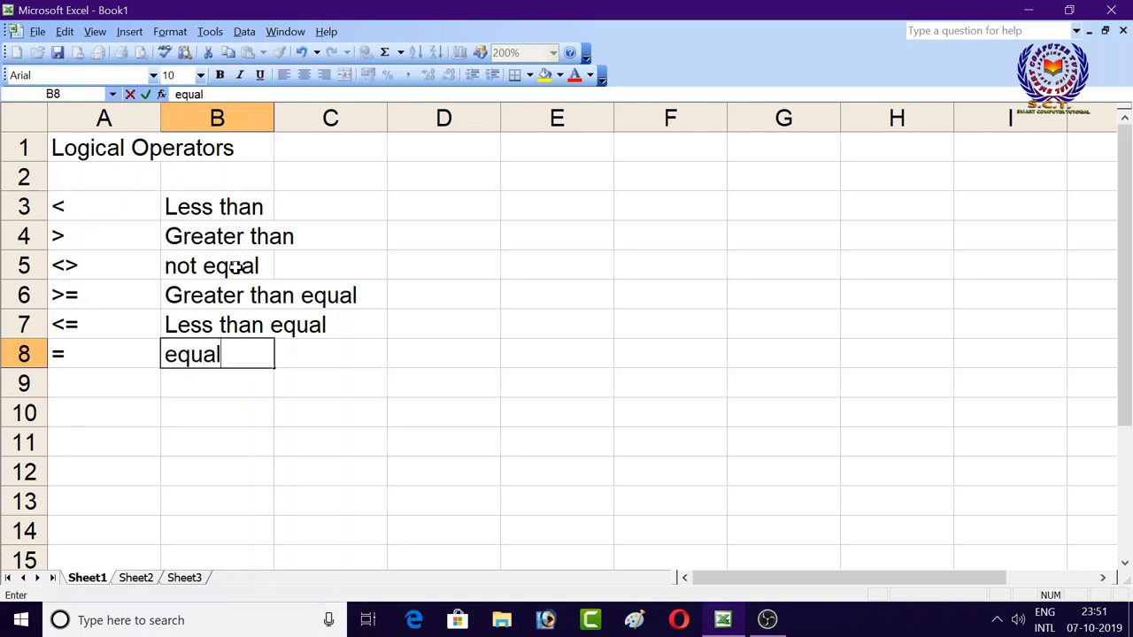
pyautogui.press('Return')
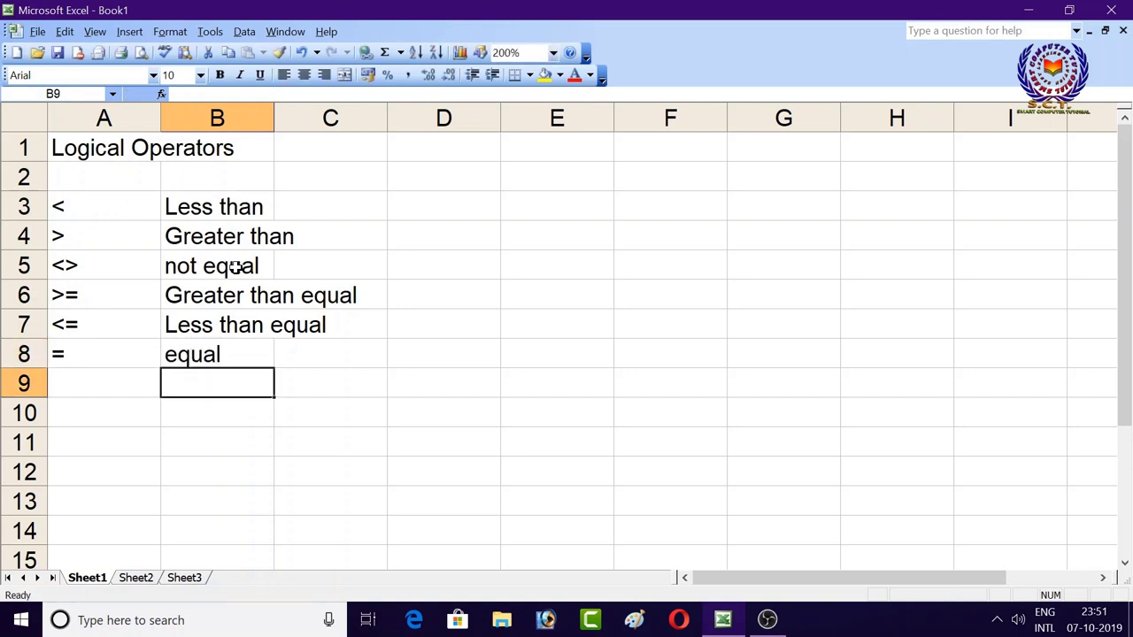
# Autofit column B so 'Greater than equal' fits completely.
pyautogui.press('Up')
pyautogui.press('Up')
pyautogui.press('Up')
pyautogui.press('Up')
pyautogui.press('Up')
pyautogui.press('Up')
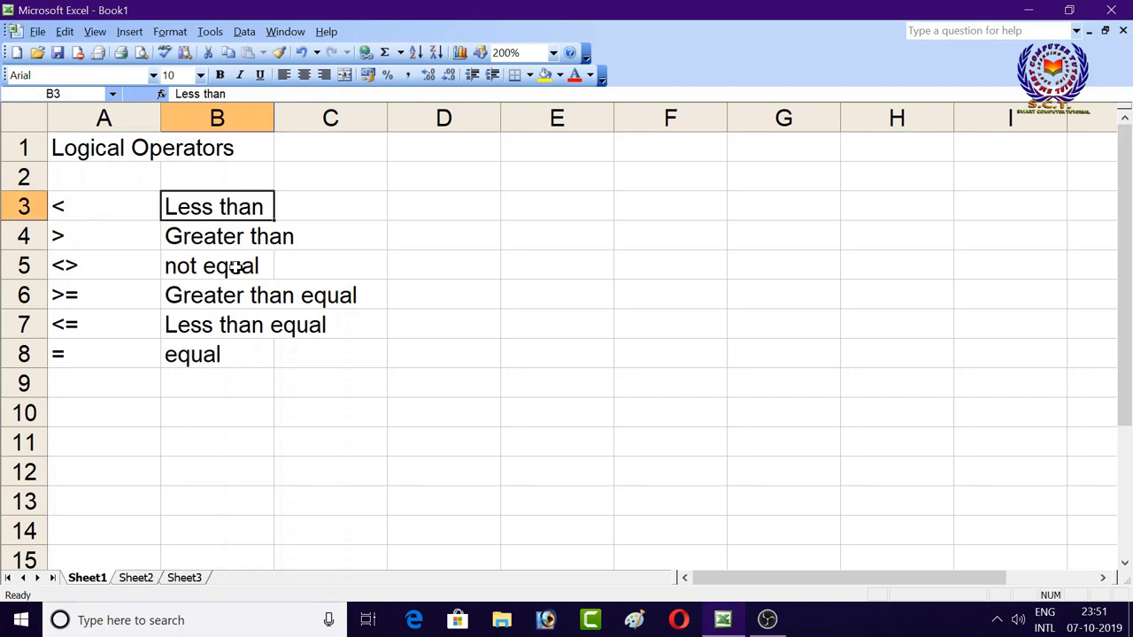
pyautogui.press('Right')
pyautogui.press('Right')
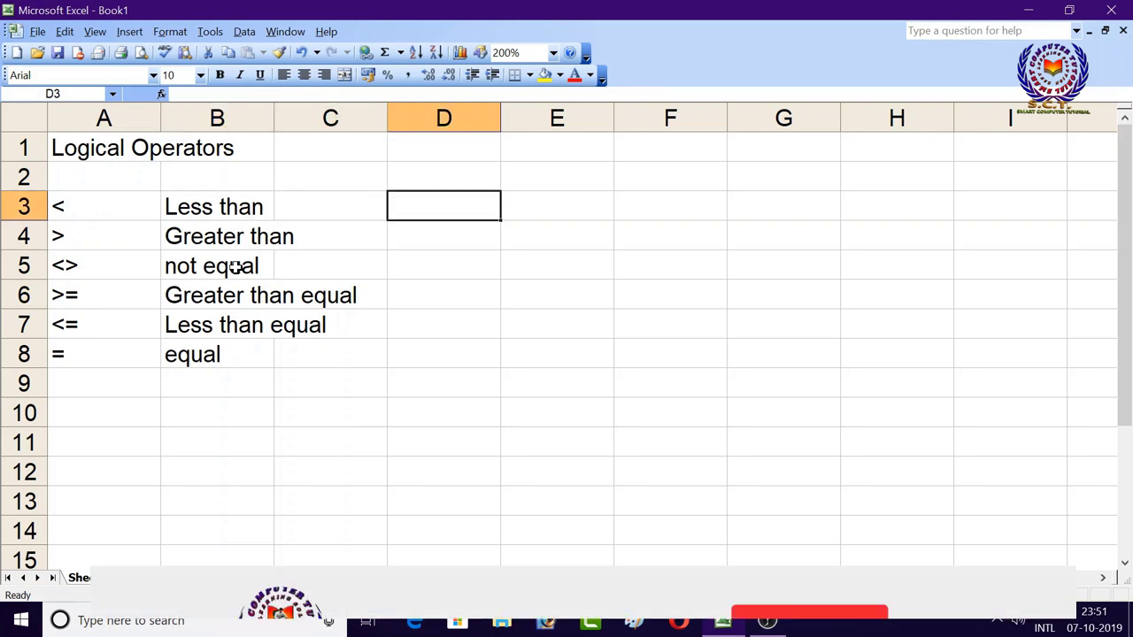
pyautogui.press('Right')
pyautogui.press('Right')
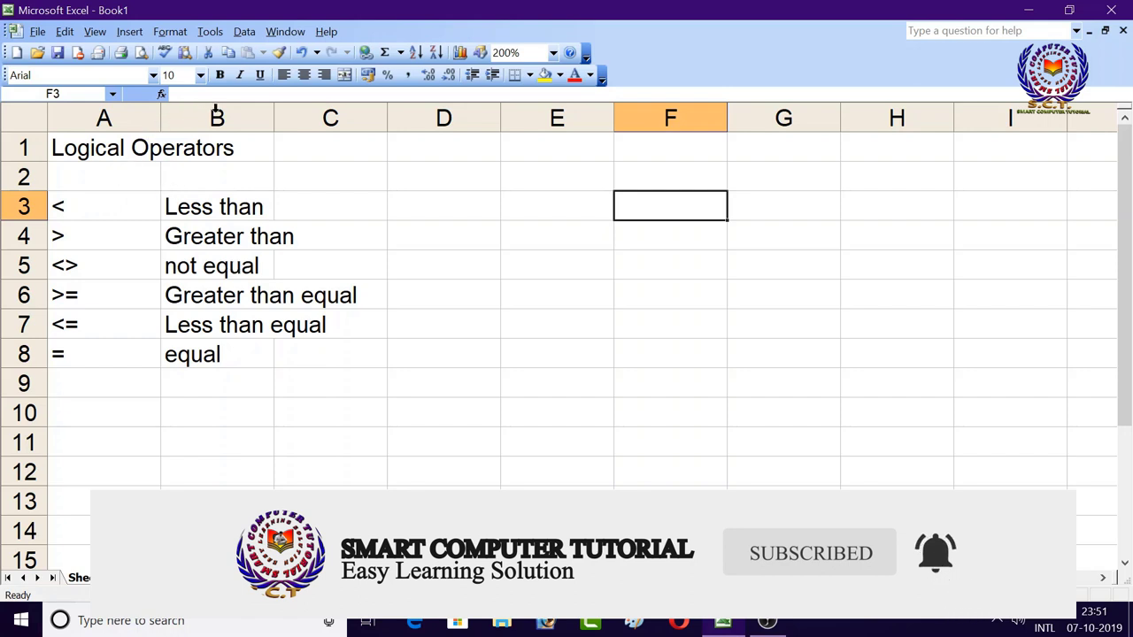
pyautogui.doubleClick(270, 118)
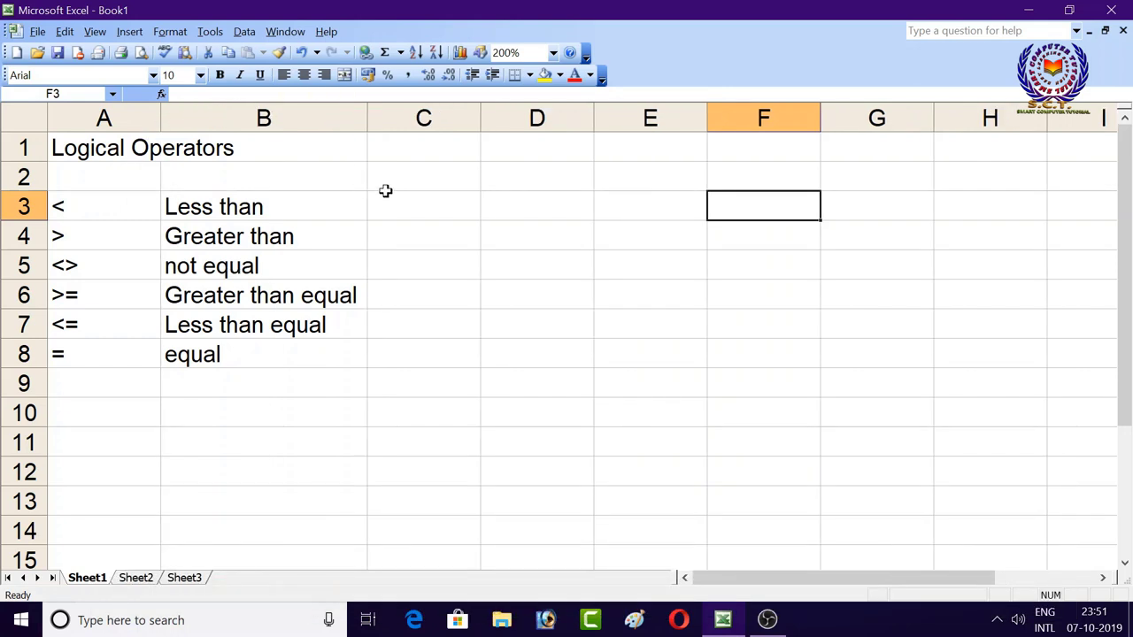
pyautogui.click(410, 196)
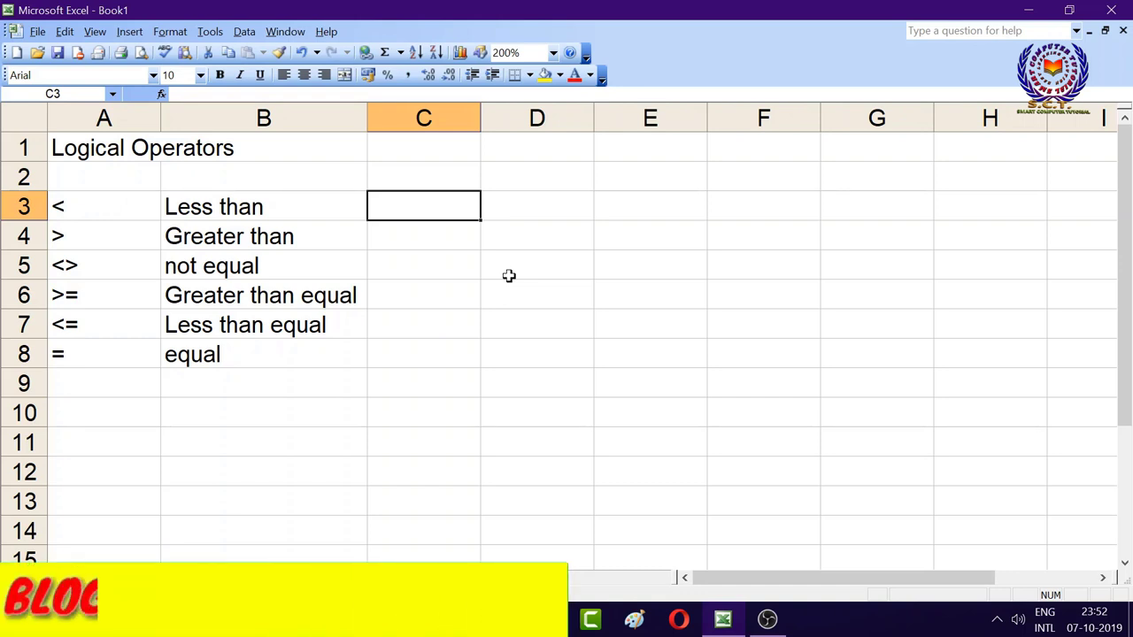
# Enter the formula =12<10 in C3, which returns FALSE.
pyautogui.write('=')
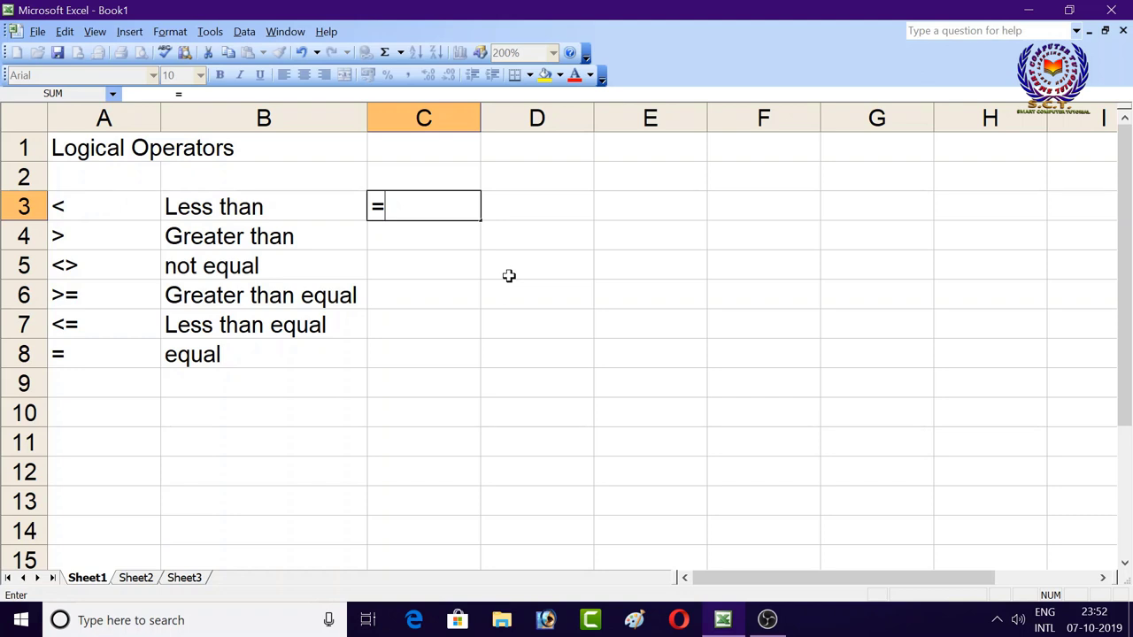
pyautogui.write('1')
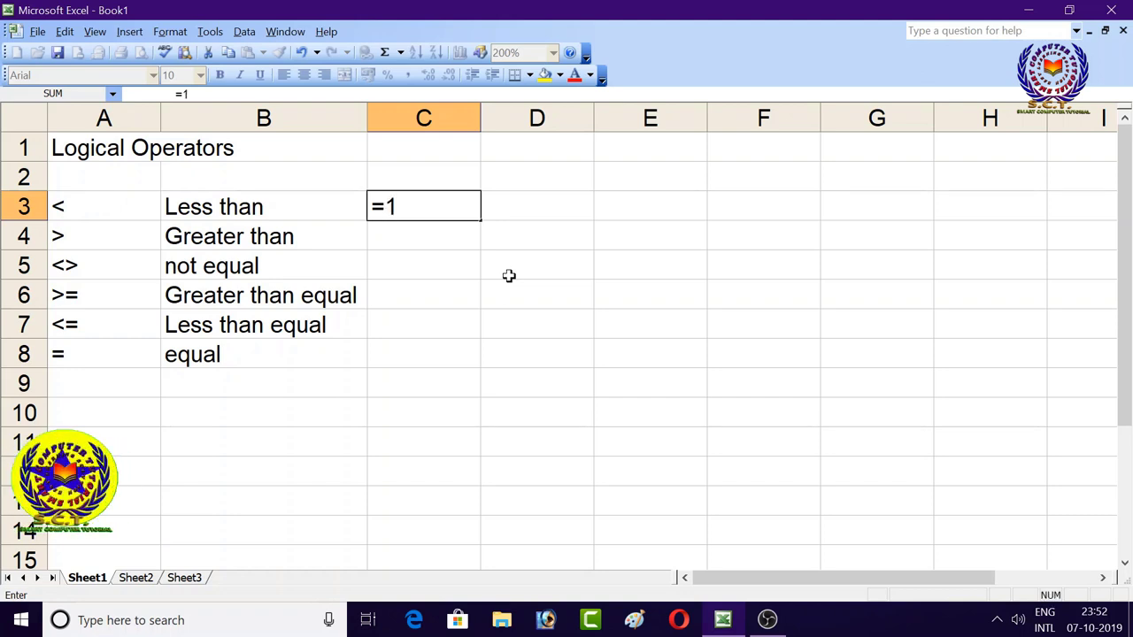
pyautogui.write('12')
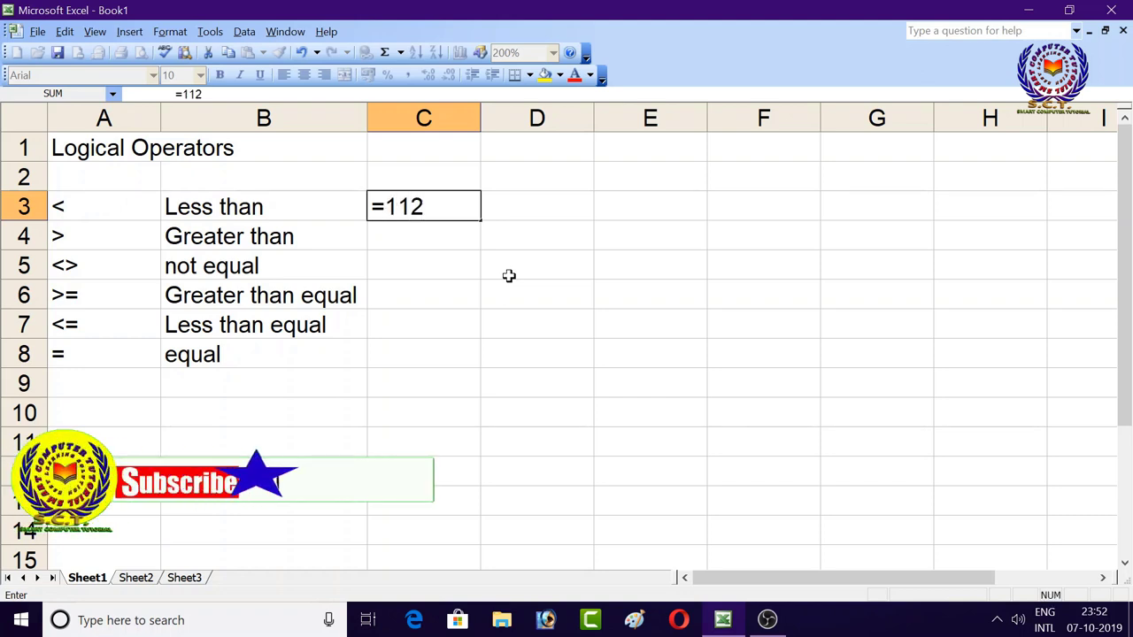
pyautogui.press('BackSpace')
pyautogui.press('BackSpace')
pyautogui.write('2')
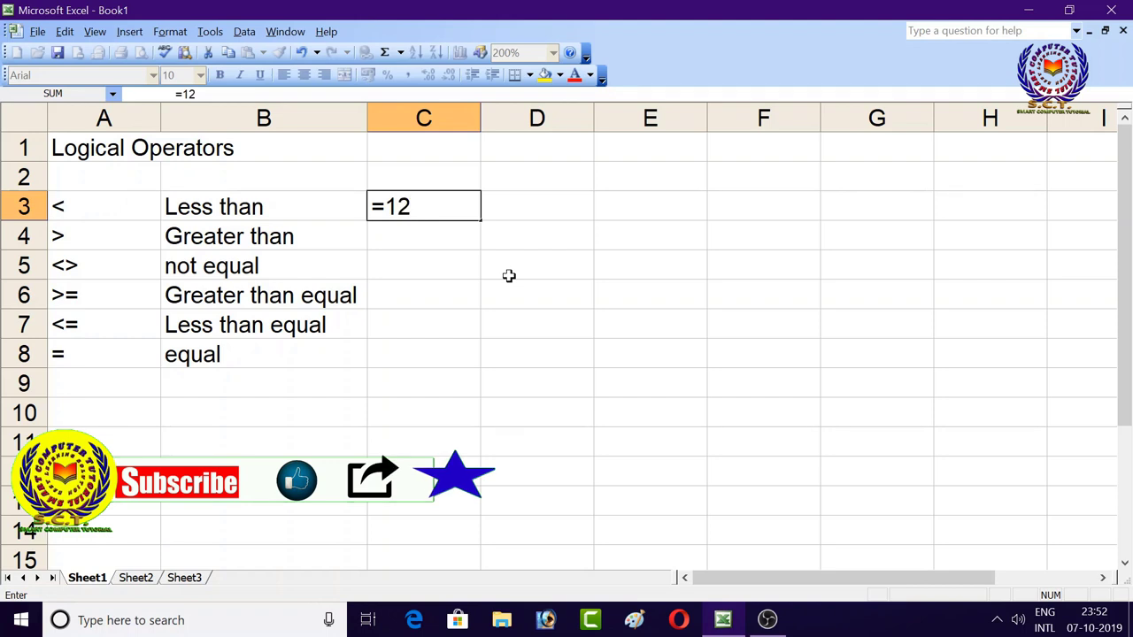
pyautogui.write('<')
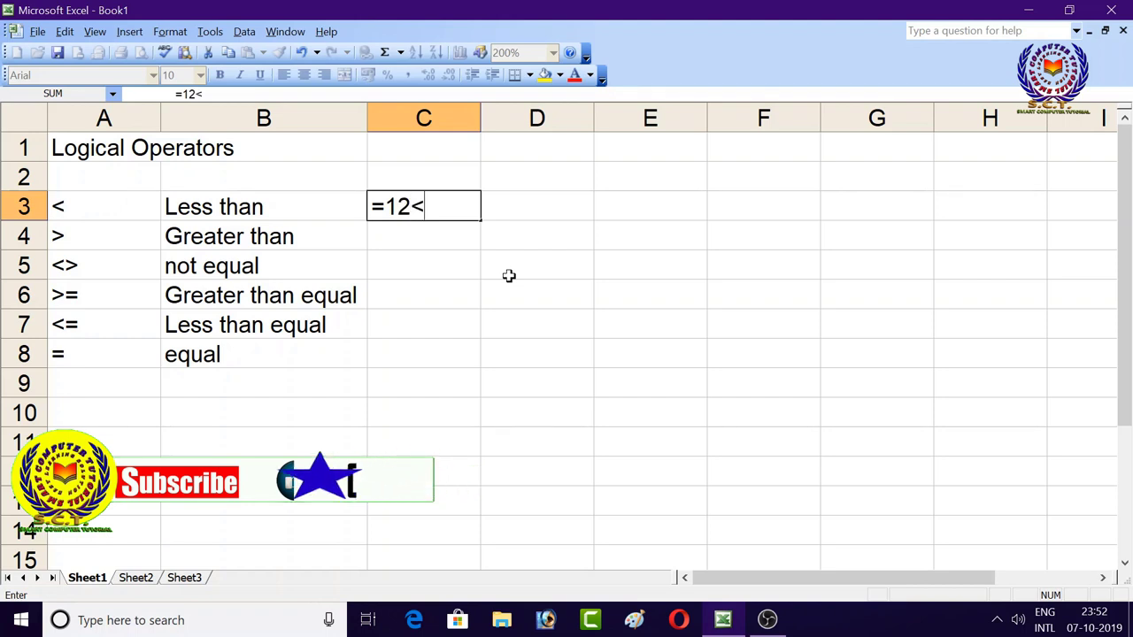
pyautogui.write('1')
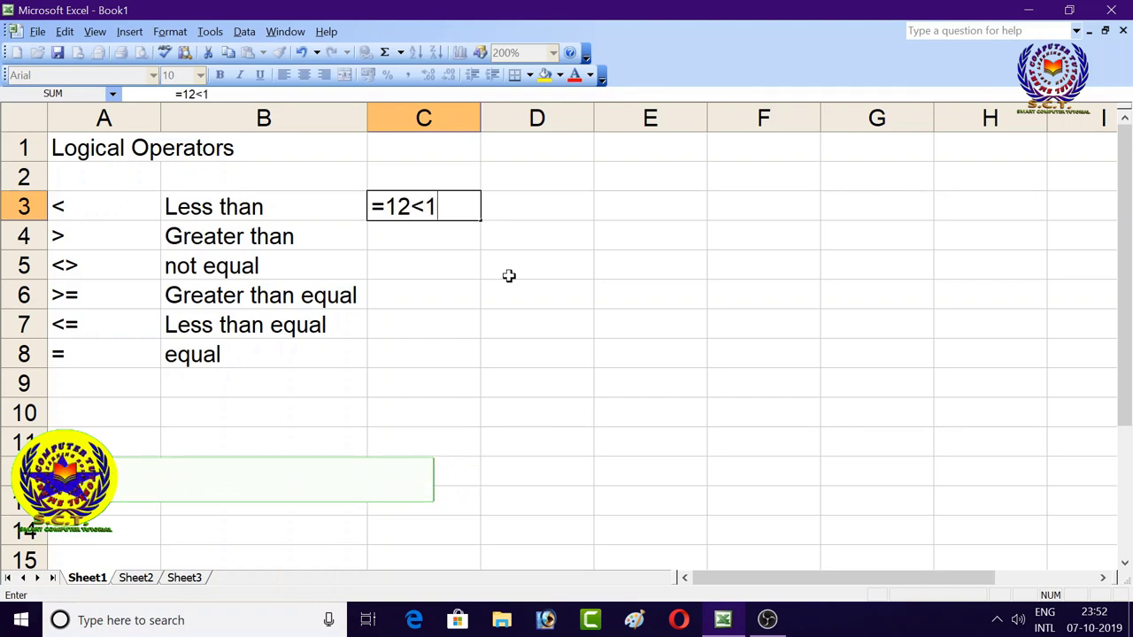
pyautogui.write('0')
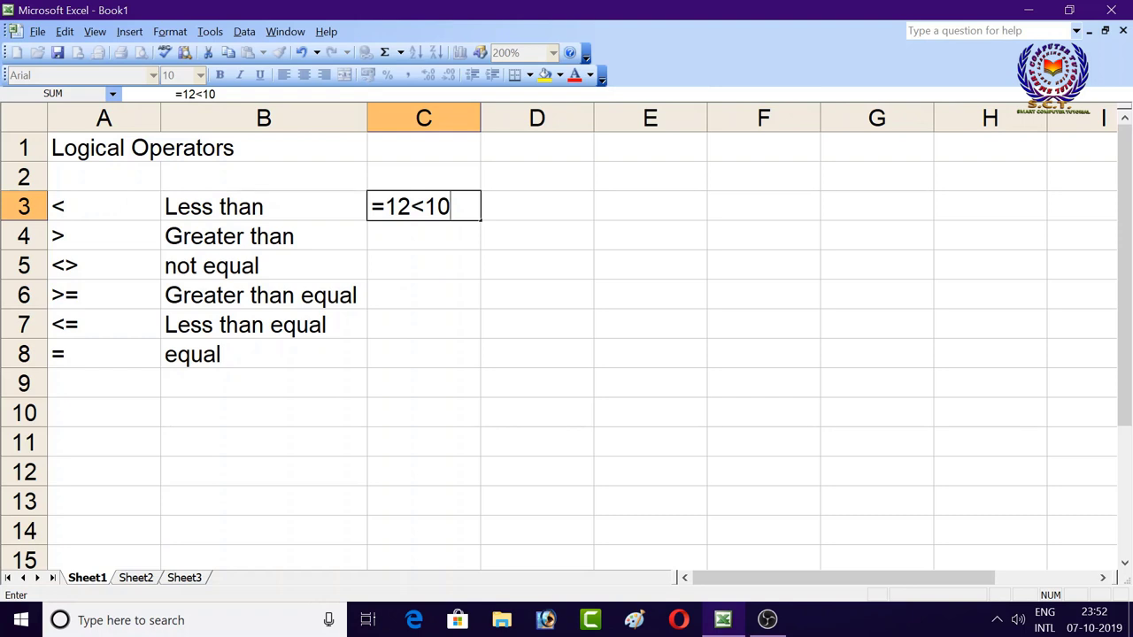
pyautogui.press('F2')
pyautogui.hotkey('shift', 'Left')
pyautogui.hotkey('shift', 'Left')
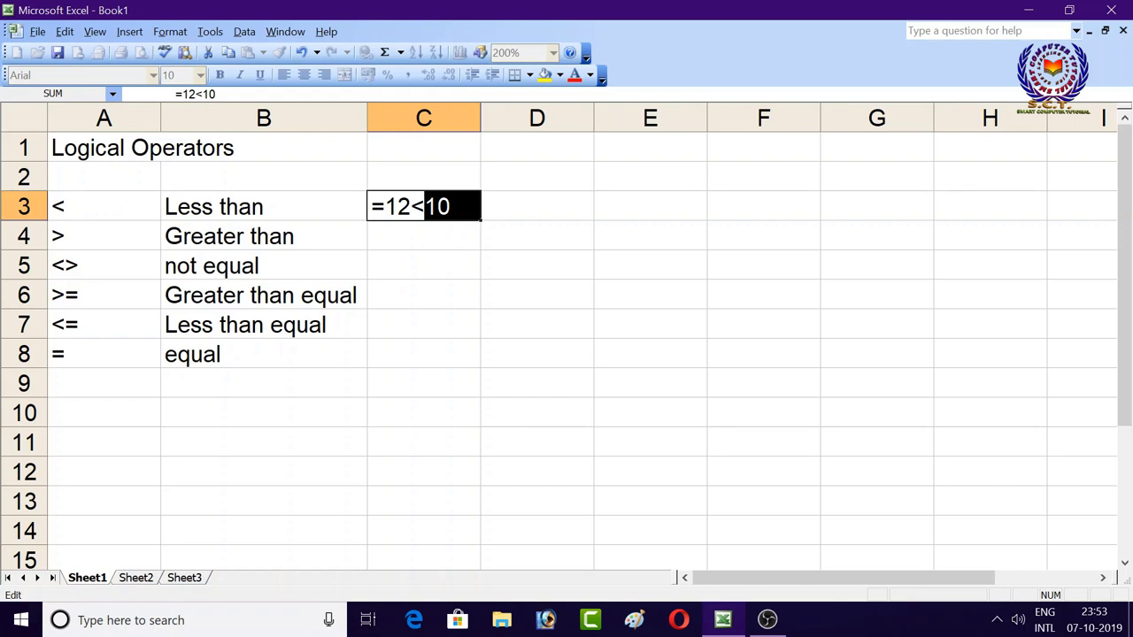
pyautogui.press('Right')
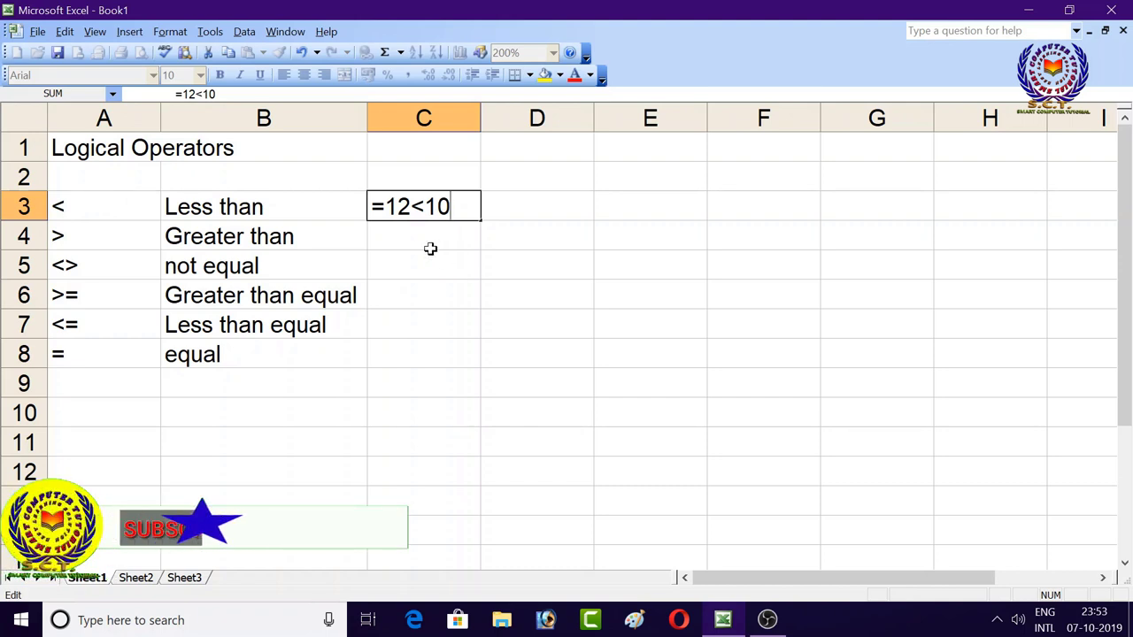
pyautogui.press('Return')
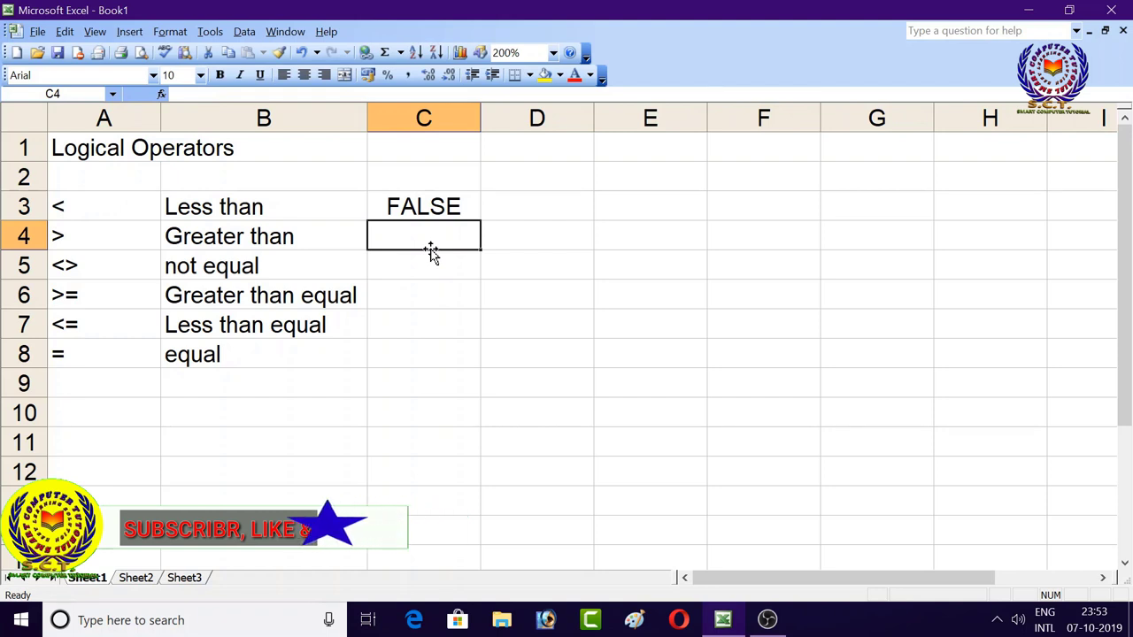
# Enter =10<12 in D3 (TRUE) and =10<10 in E3 (FALSE).
pyautogui.click(527, 196)
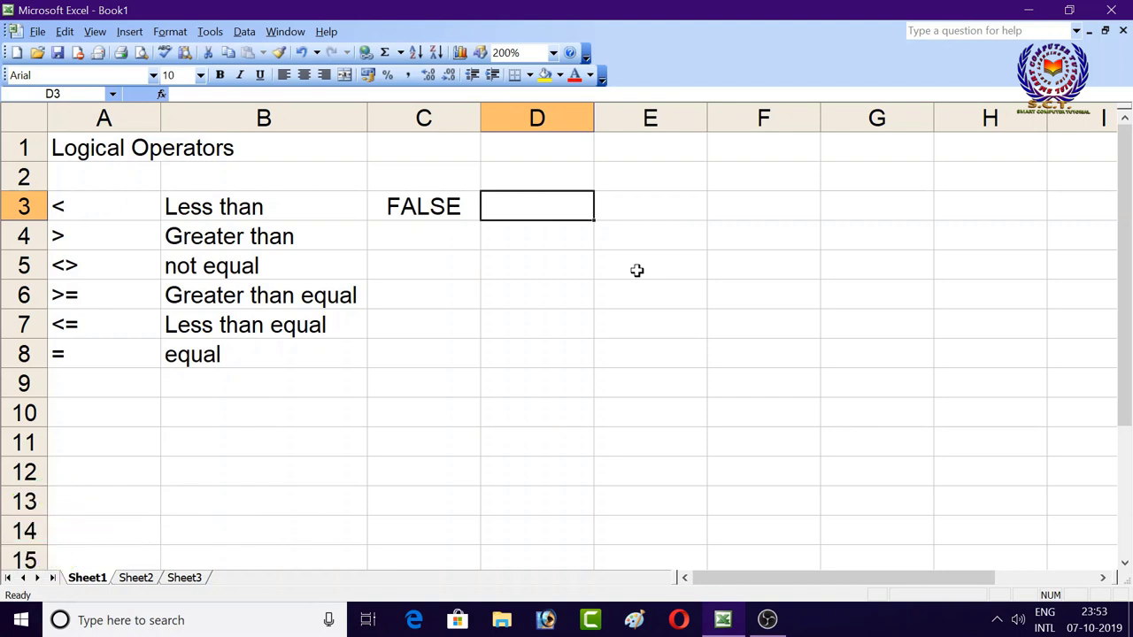
pyautogui.write('=10')
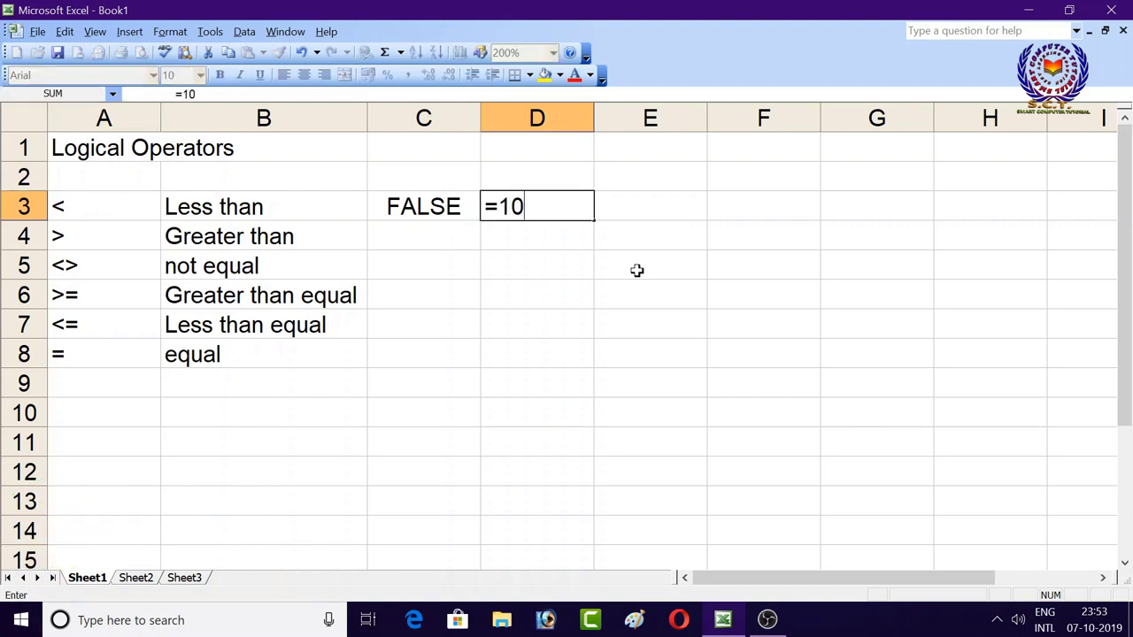
pyautogui.write('<1')
pyautogui.write('2')
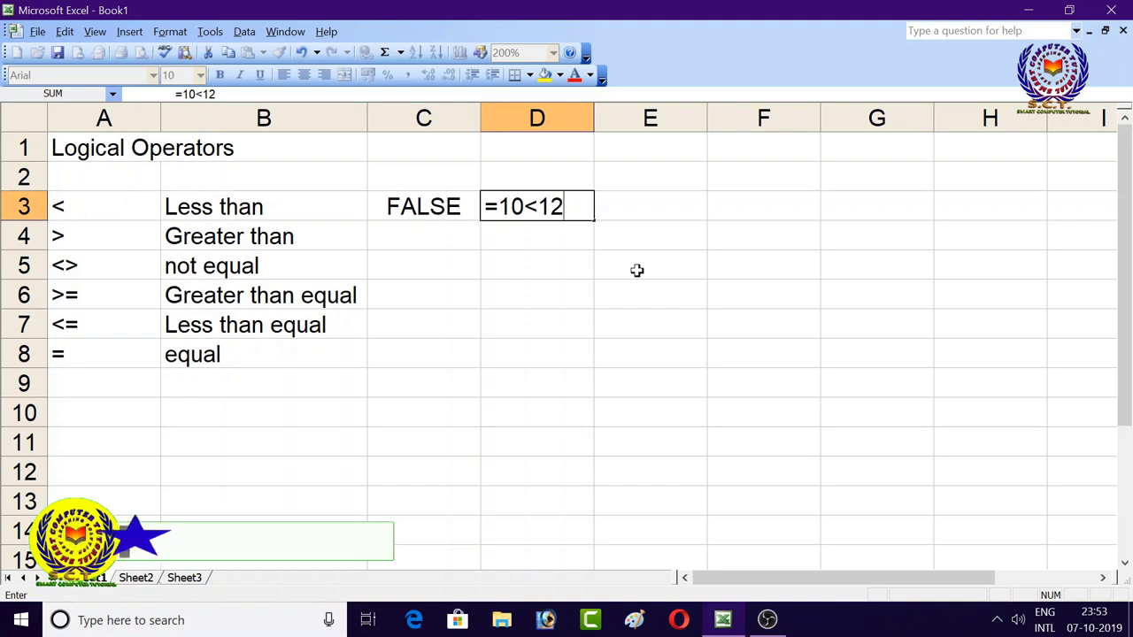
pyautogui.press('Return')
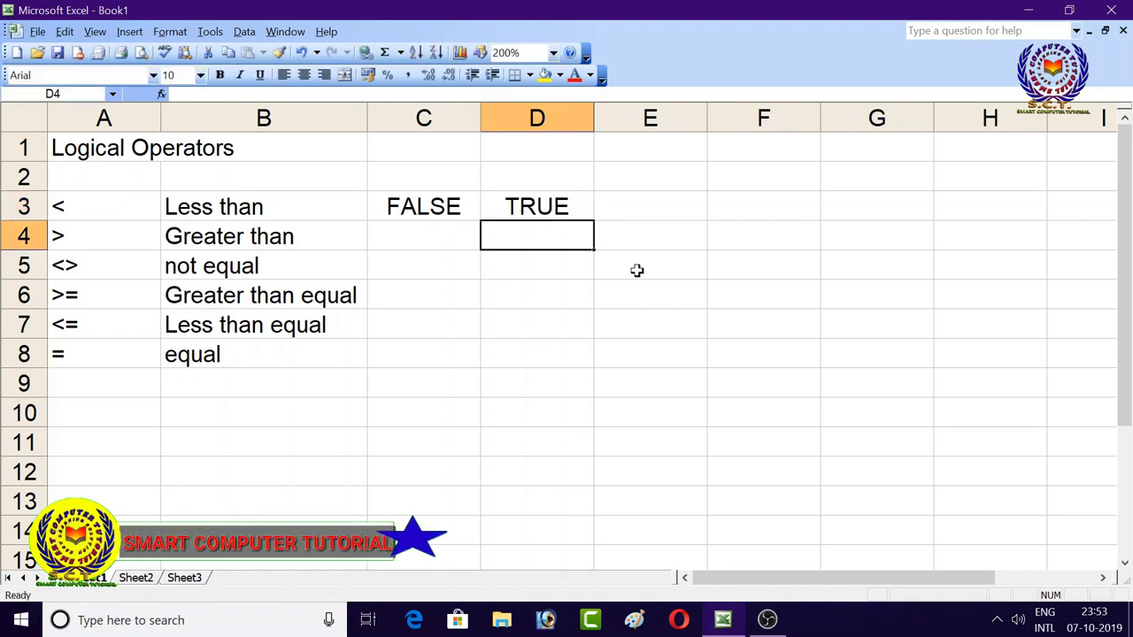
pyautogui.press('Up')
pyautogui.press('Right')
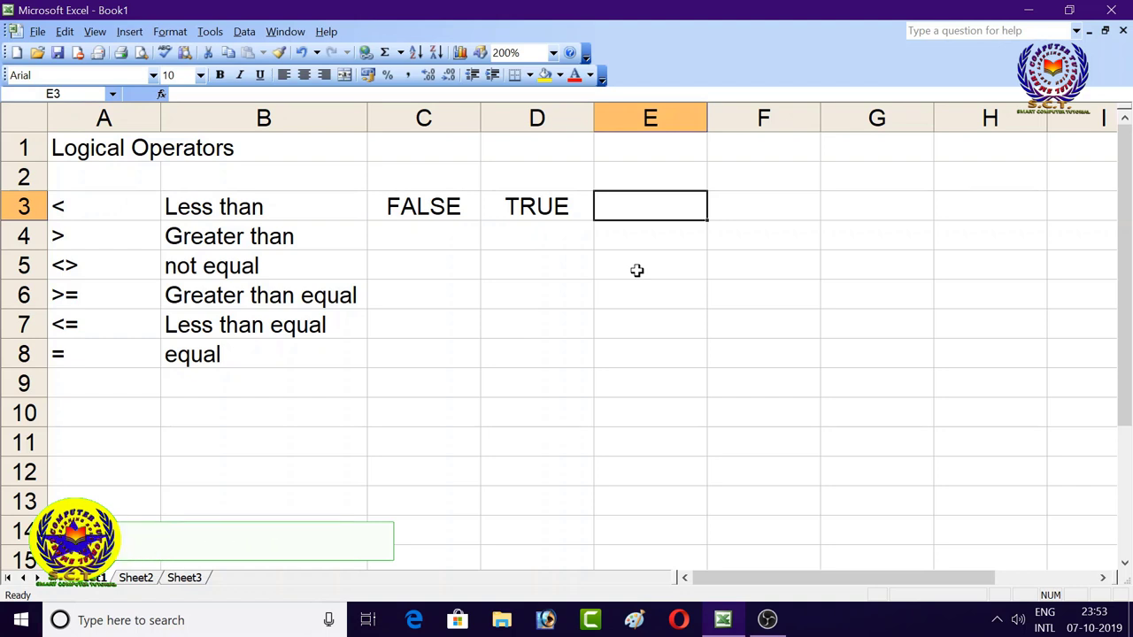
pyautogui.write('=')
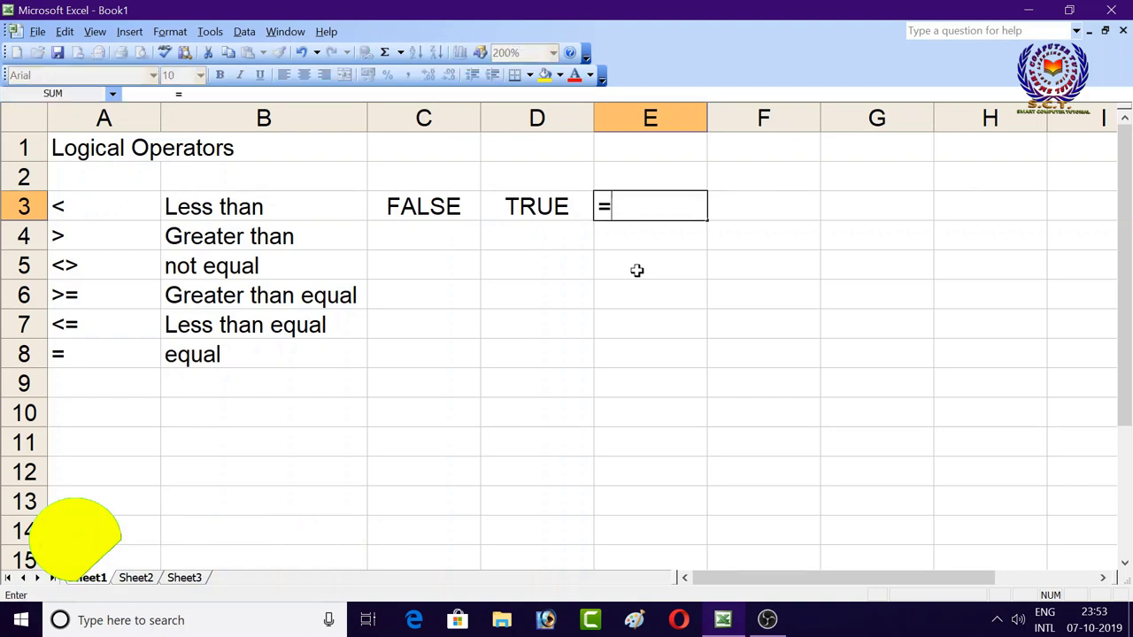
pyautogui.write('10<')
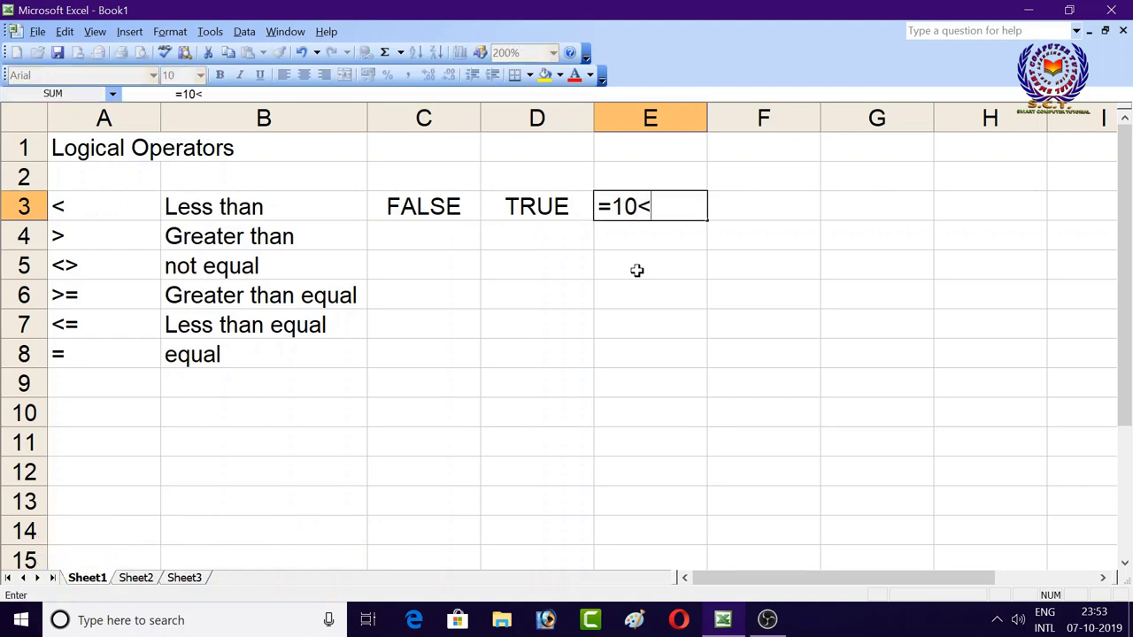
pyautogui.write('10')
pyautogui.press('Return')
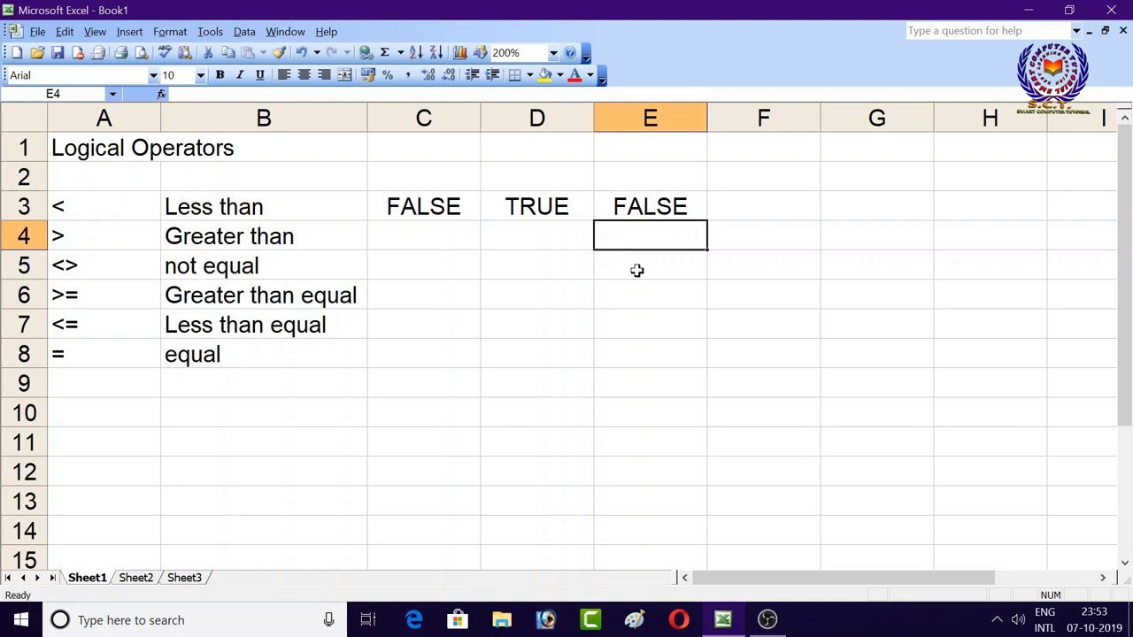
pyautogui.press('Up')
pyautogui.press('Right')
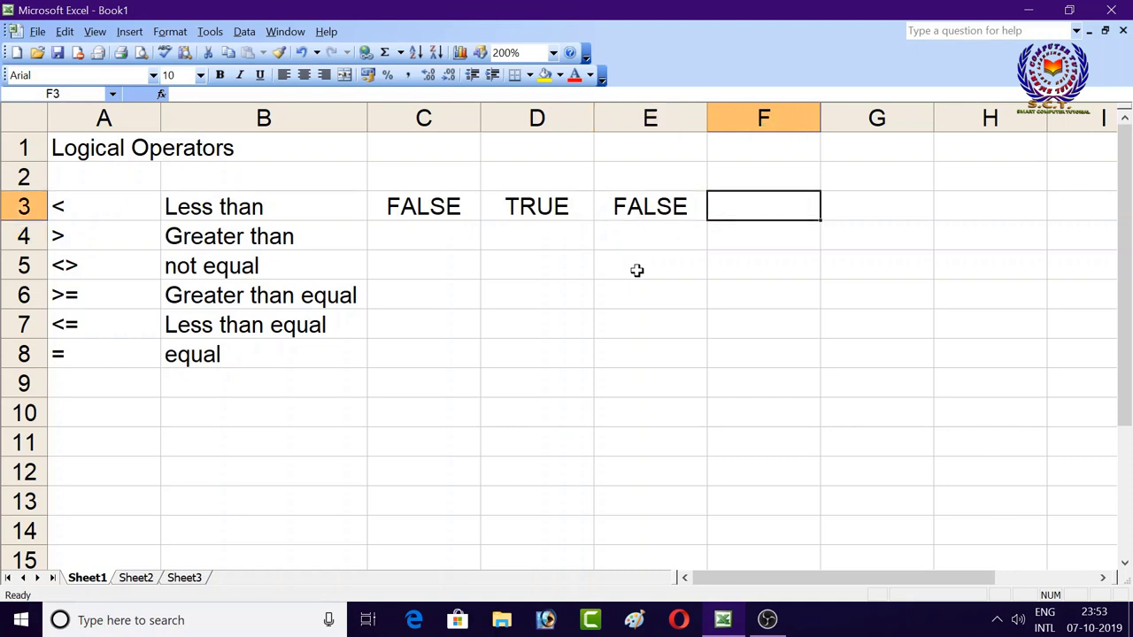
pyautogui.write('=')
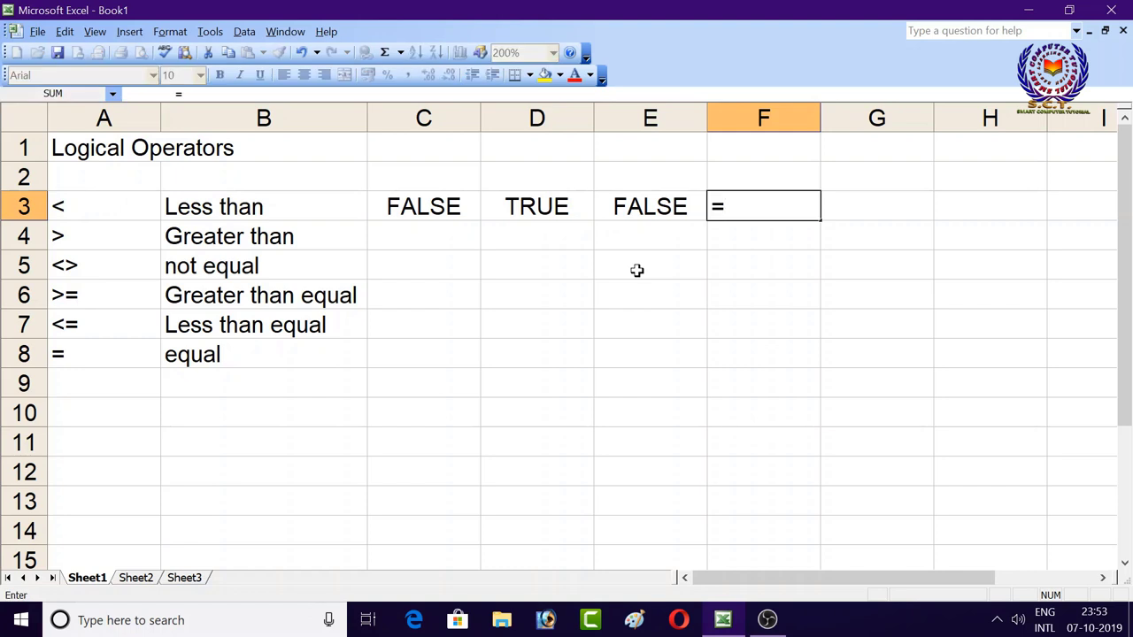
pyautogui.write('1')
pyautogui.write('0')
pyautogui.press('BackSpace')
pyautogui.press('BackSpace')
pyautogui.press('BackSpace')
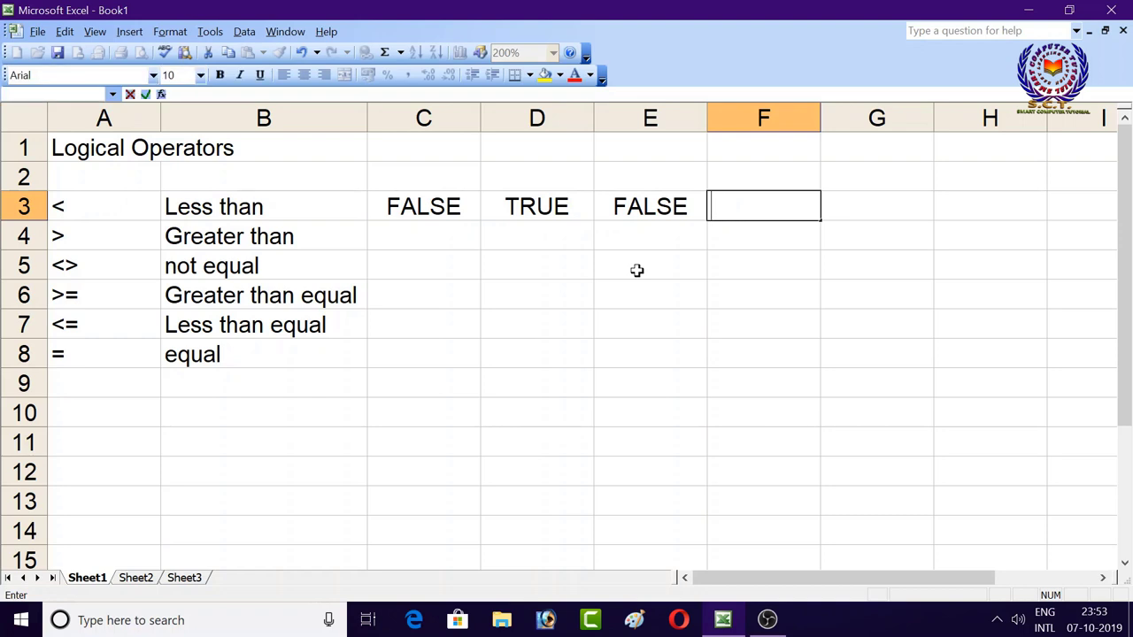
pyautogui.press('Return')
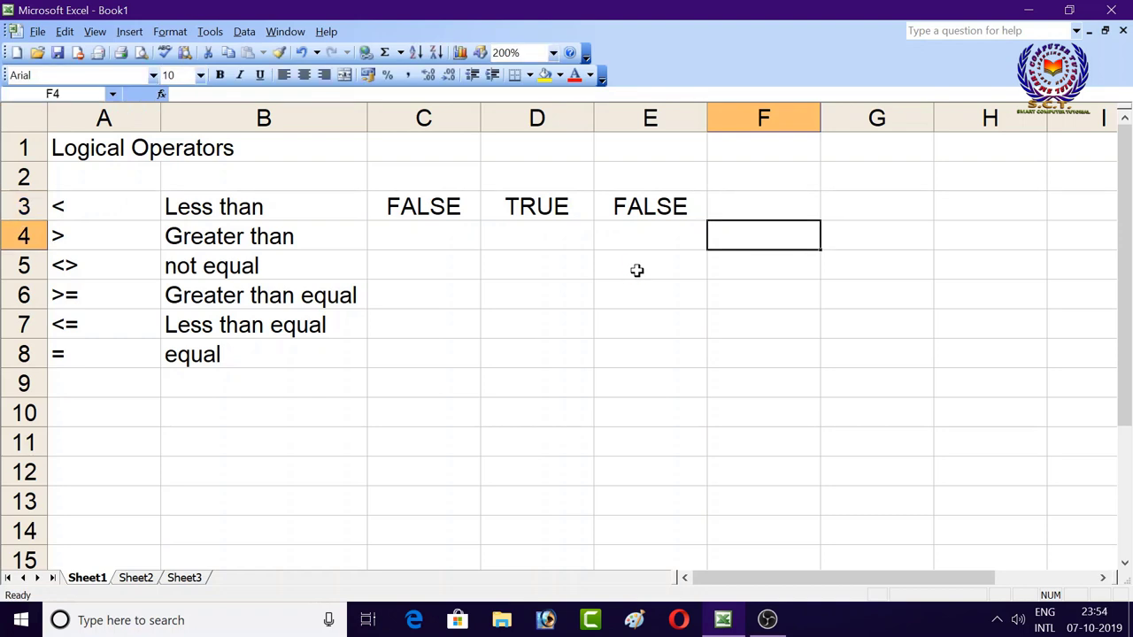
pyautogui.press('Up')
pyautogui.press('Left')
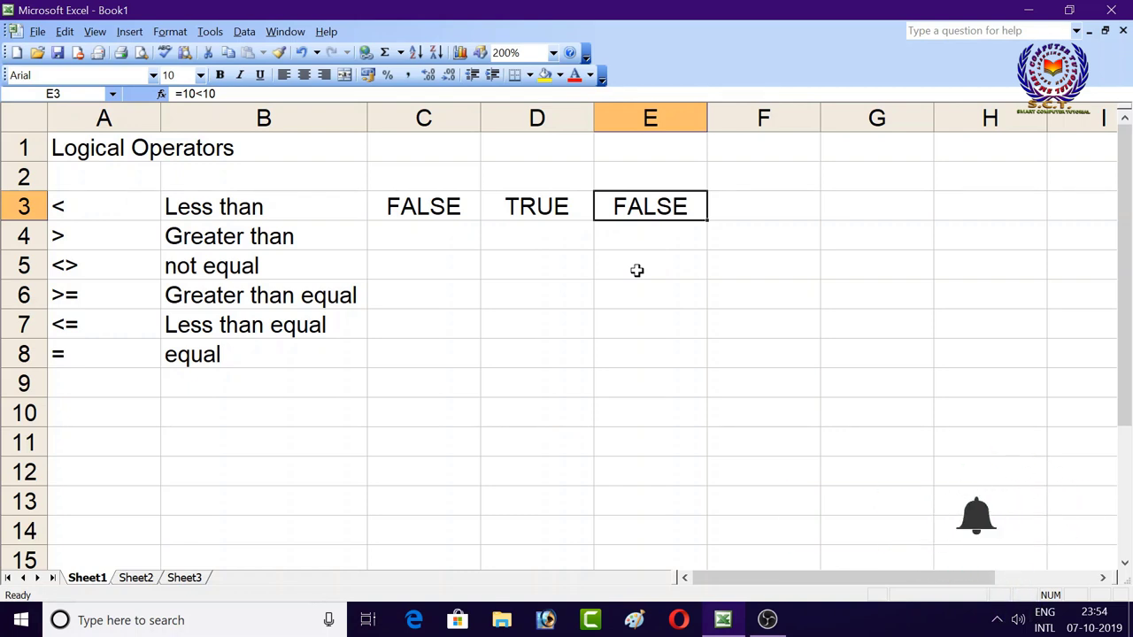
pyautogui.press('Left')
pyautogui.press('Left')
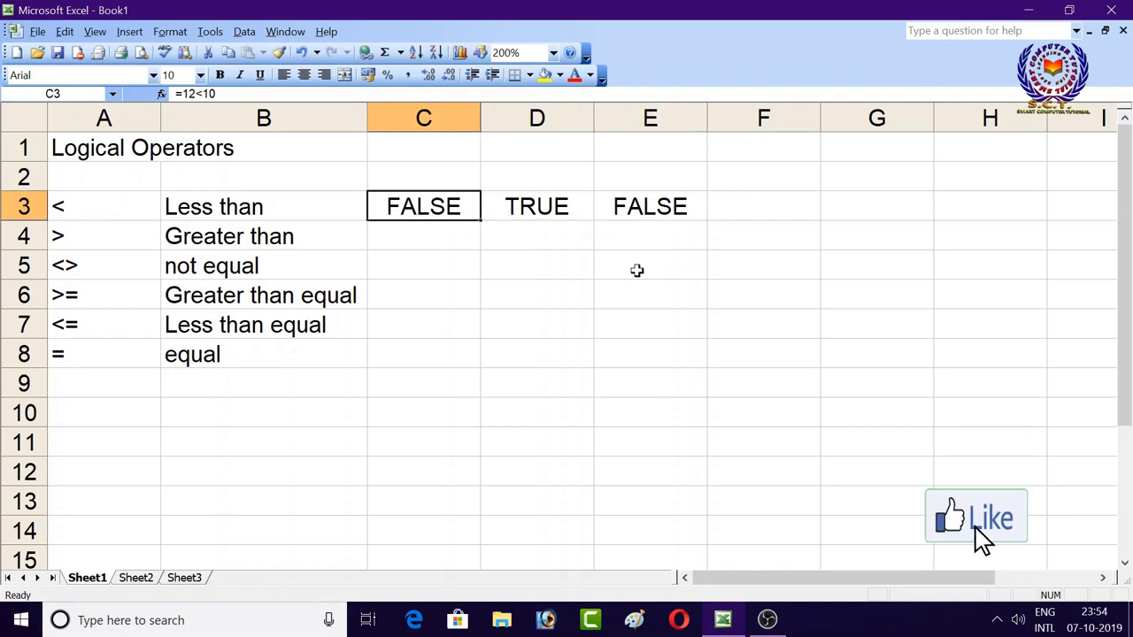
pyautogui.press('Right')
pyautogui.press('Right')
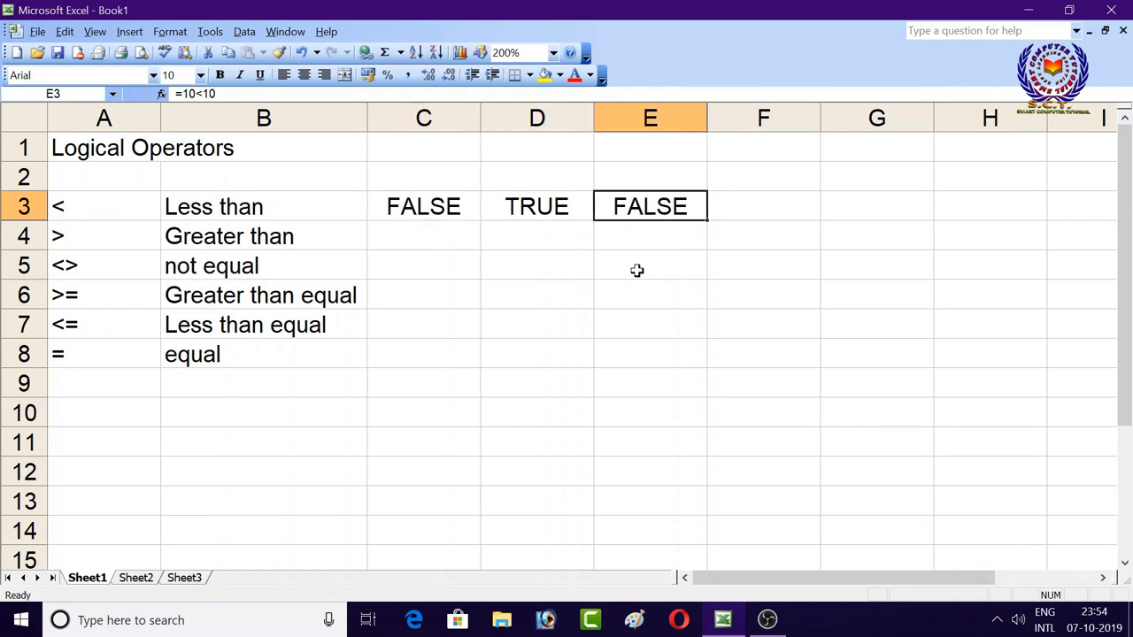
pyautogui.press('Down')
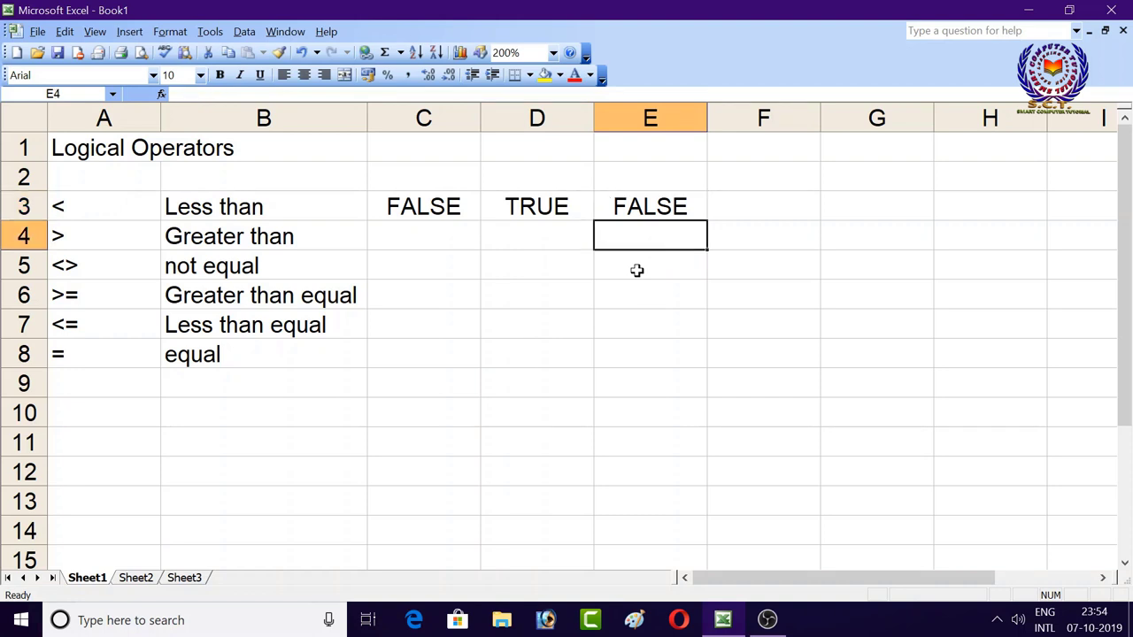
pyautogui.press('Left')
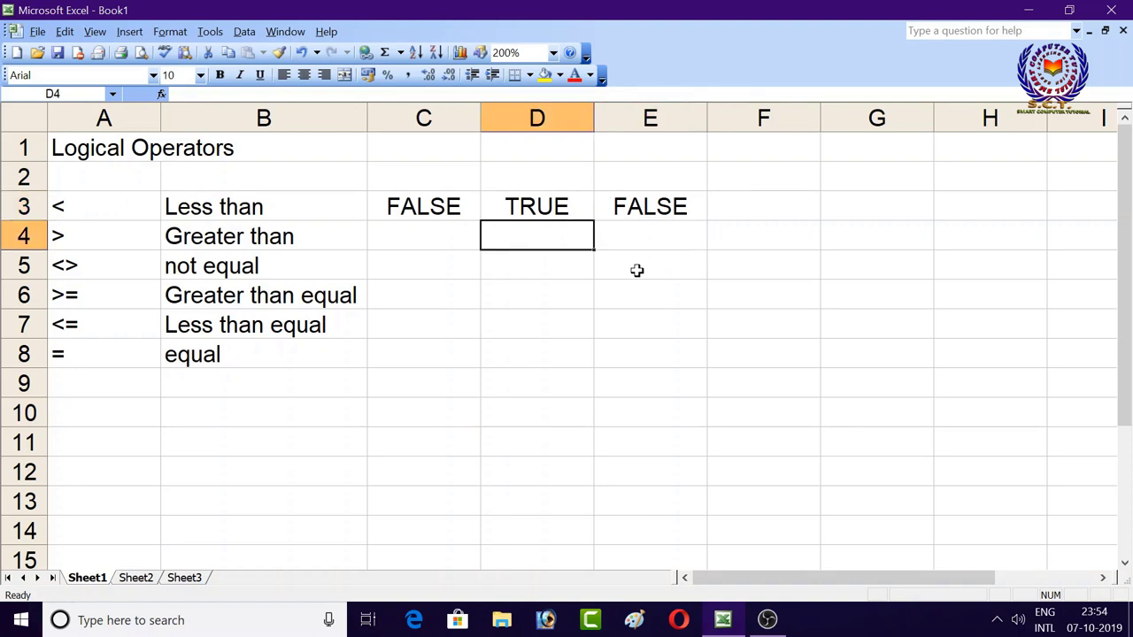
pyautogui.press('Left')
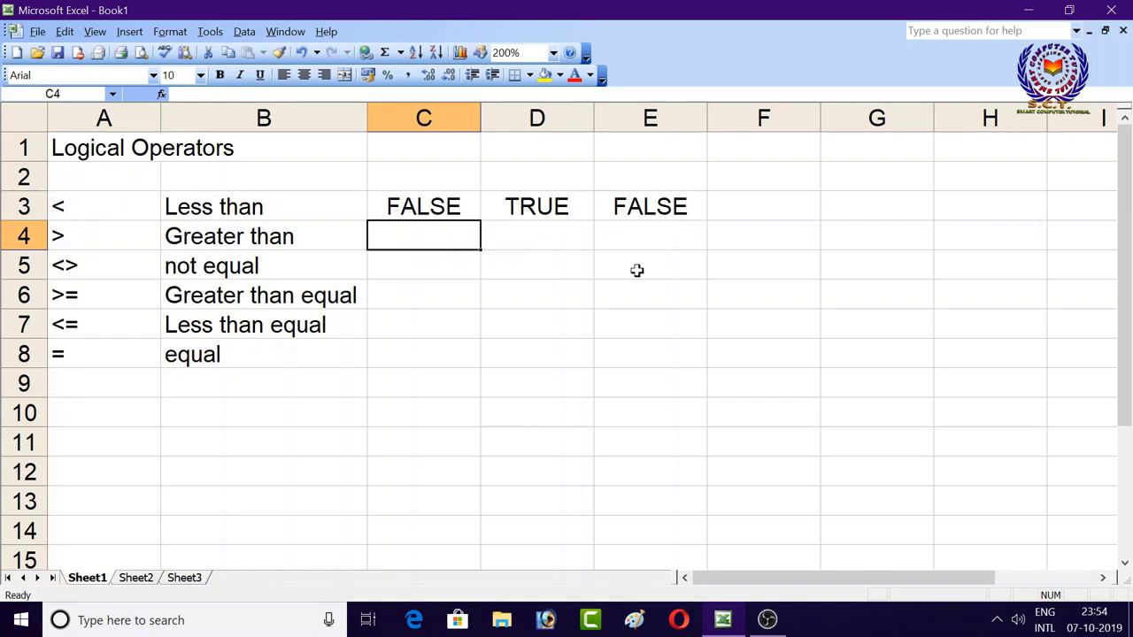
# Enter =12>10 in C4 (TRUE) and =10>12 in D4 (FALSE).
pyautogui.write('=')
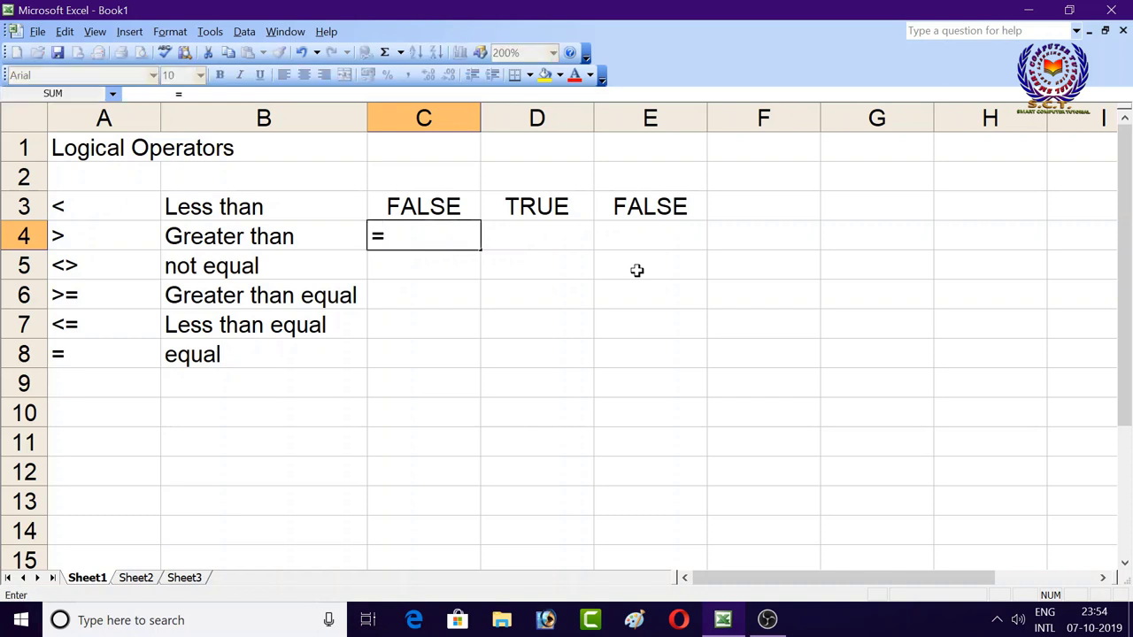
pyautogui.write('12')
pyautogui.write('>1')
pyautogui.write('0')
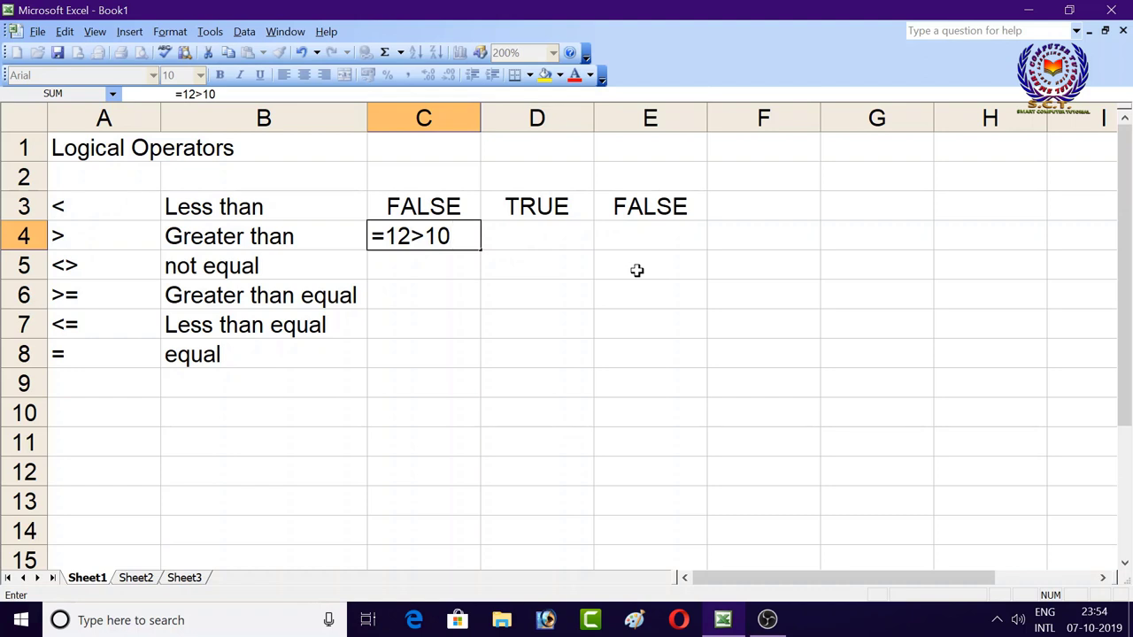
pyautogui.press('Return')
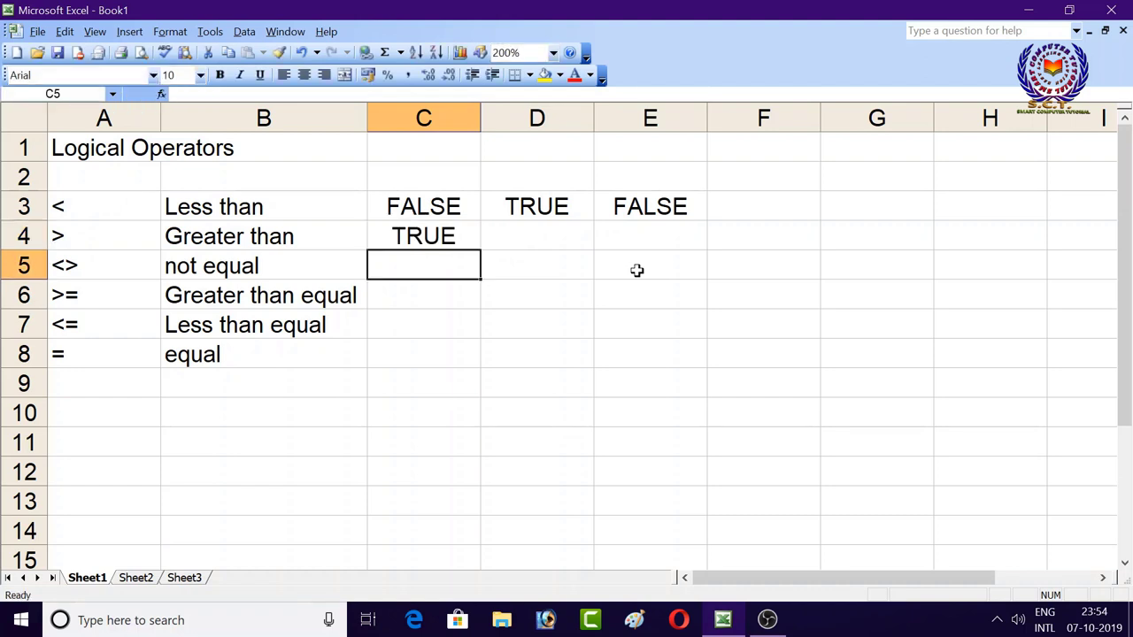
pyautogui.press('Up')
pyautogui.press('Right')
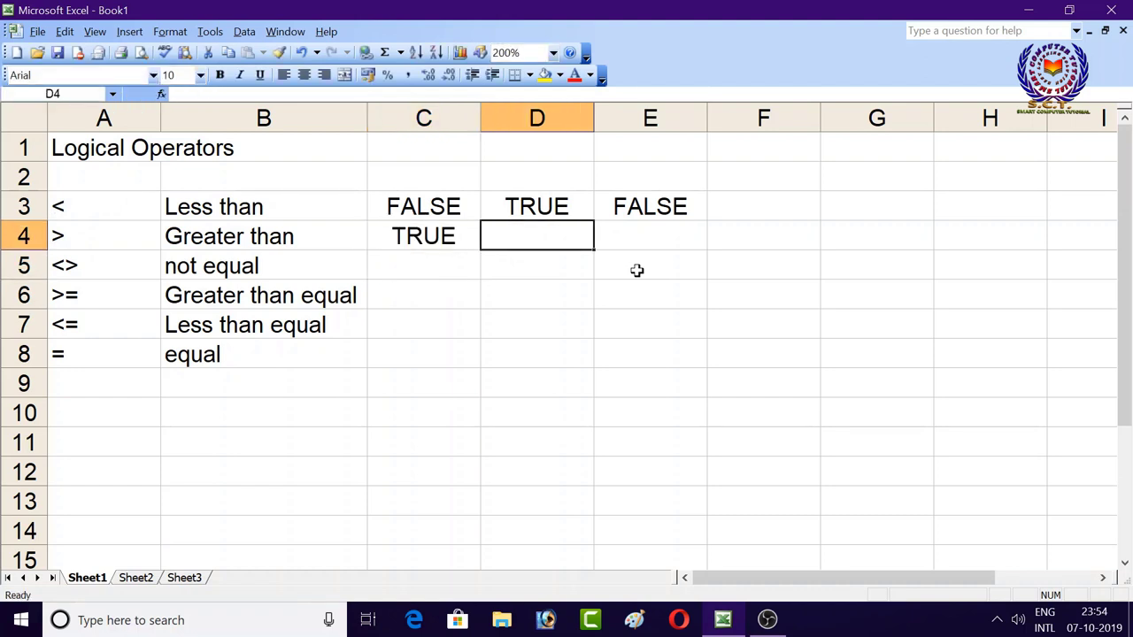
pyautogui.write('=12')
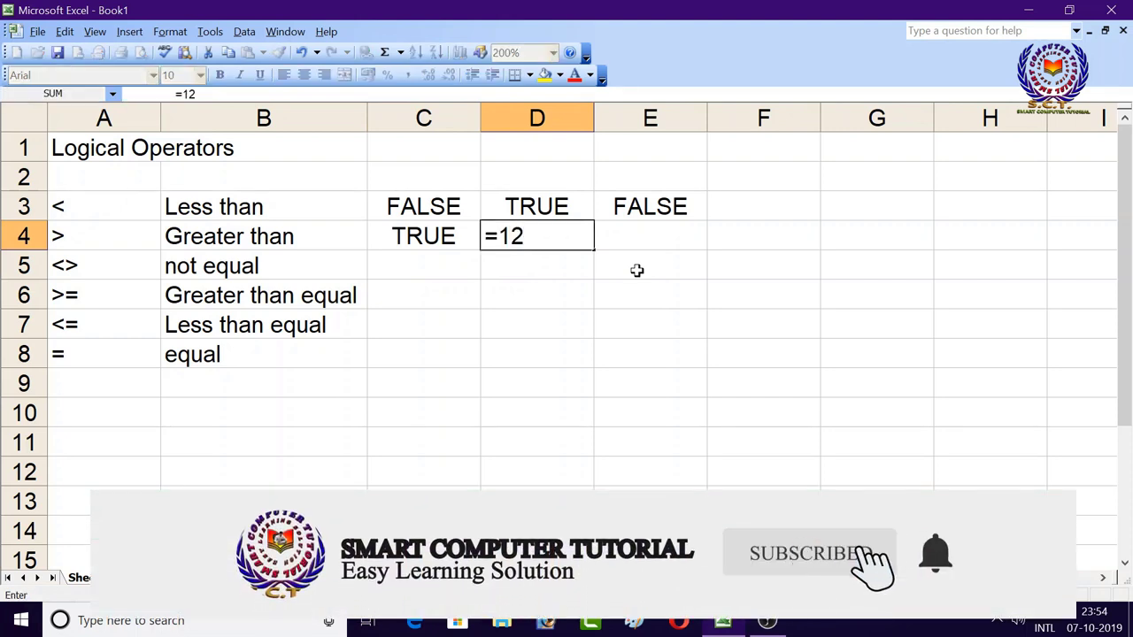
pyautogui.press('BackSpace')
pyautogui.write('0')
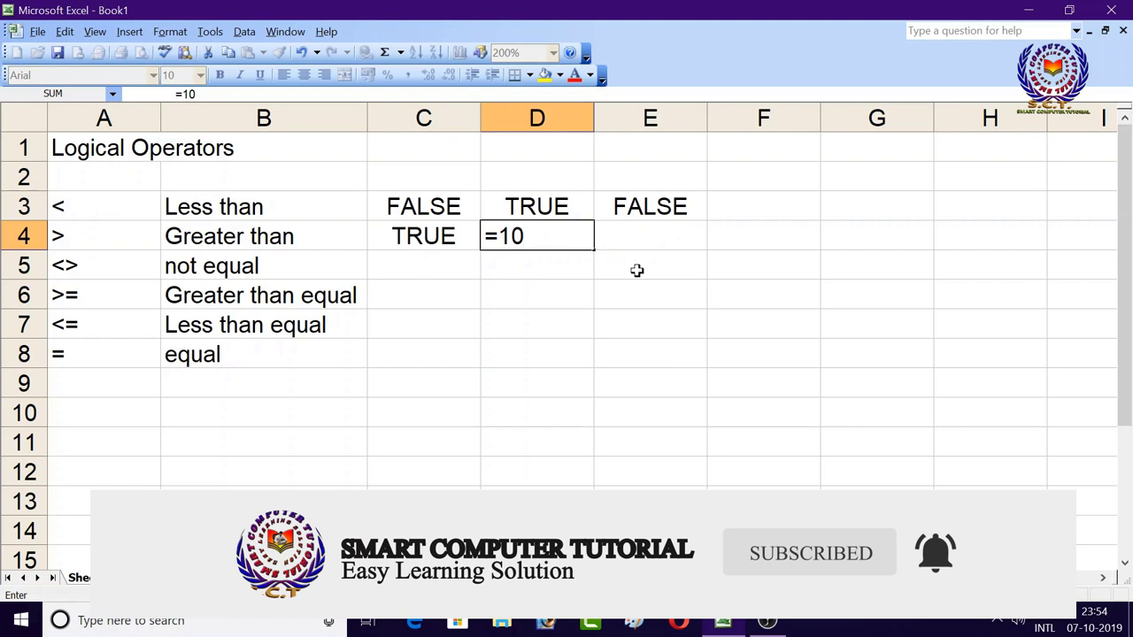
pyautogui.write('>1')
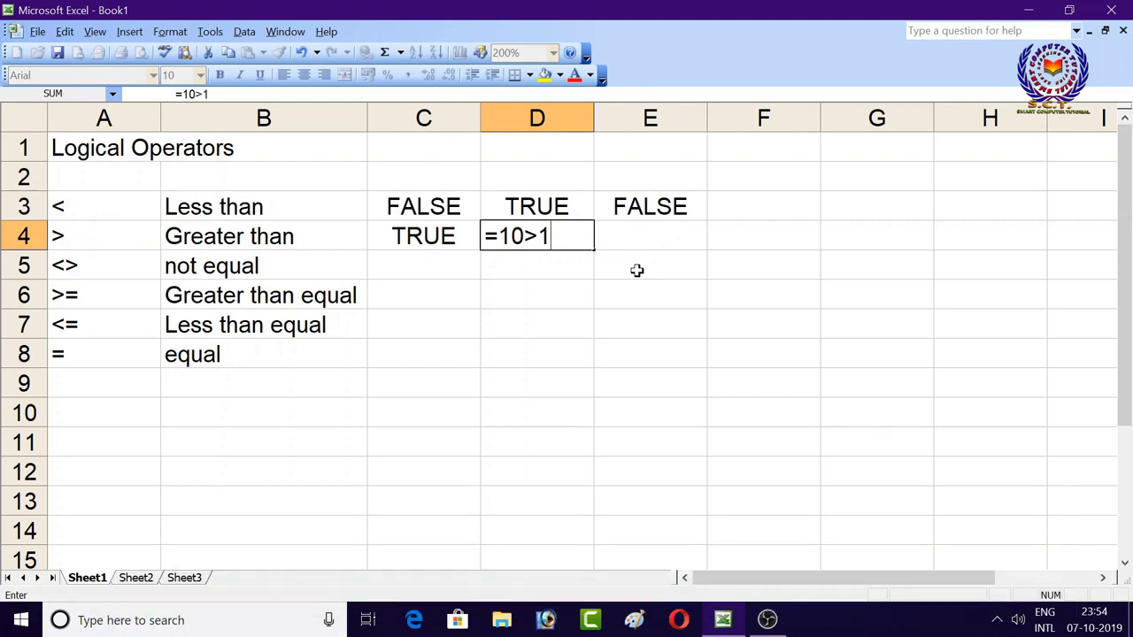
pyautogui.write('2')
pyautogui.press('Return')
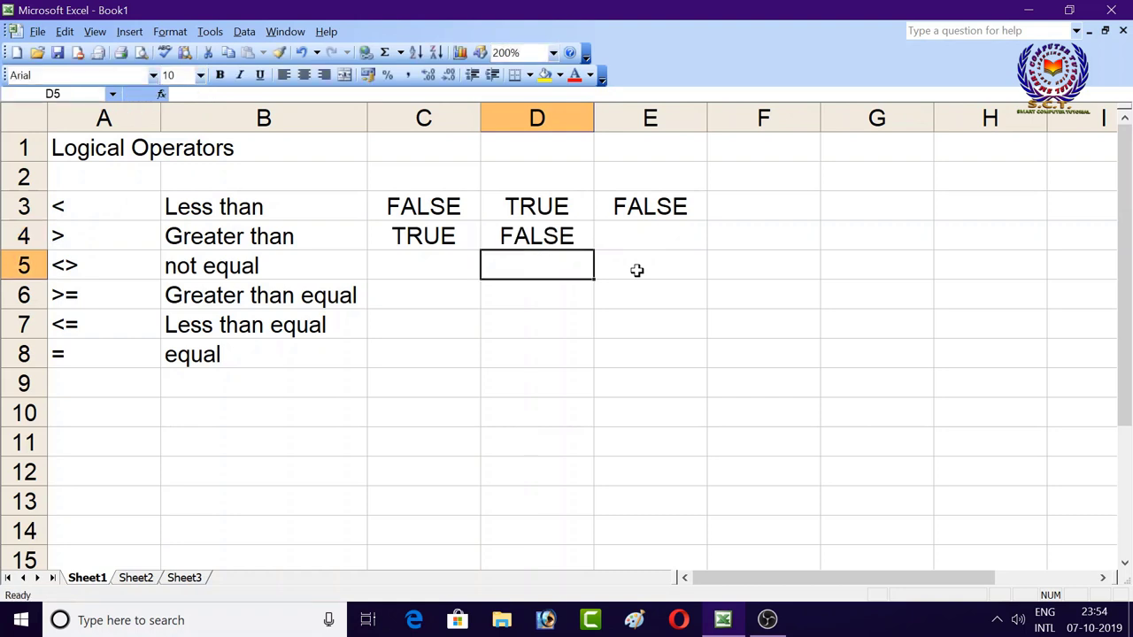
# Enter =12>12 in E4, returning FALSE, after dismissing a battery notice.
pyautogui.press('Up')
pyautogui.press('Right')
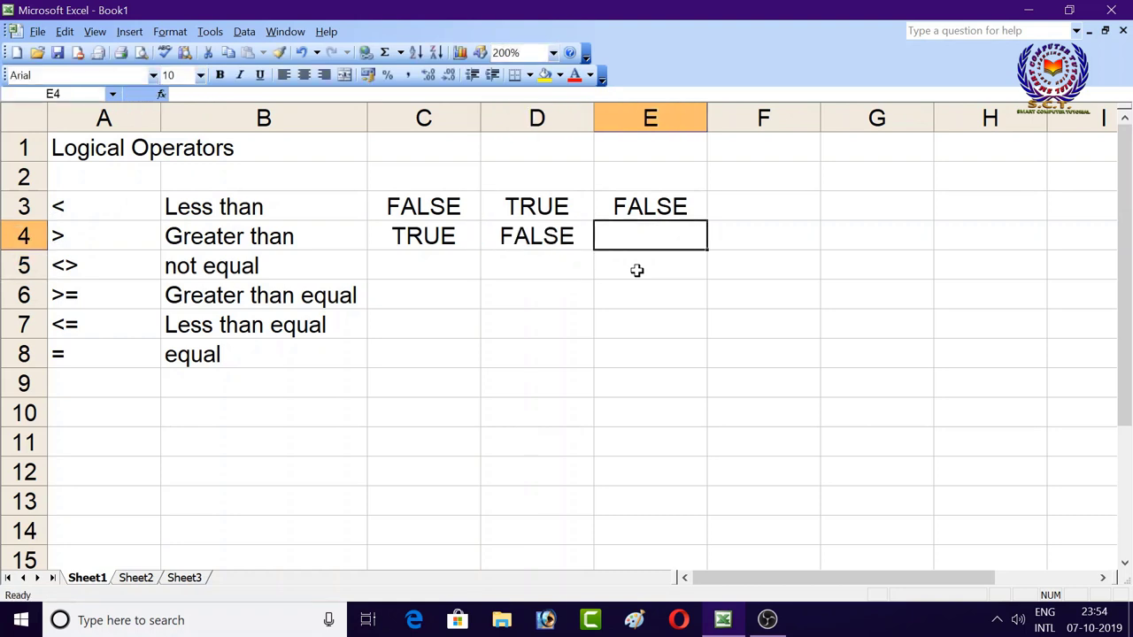
pyautogui.write('=')
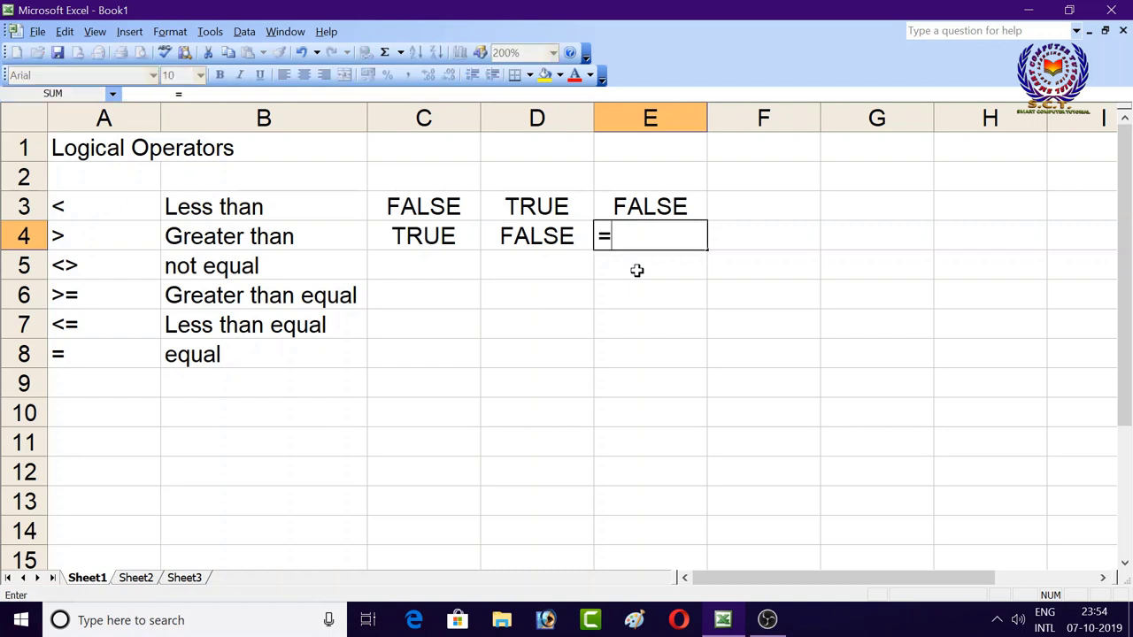
pyautogui.write('12')
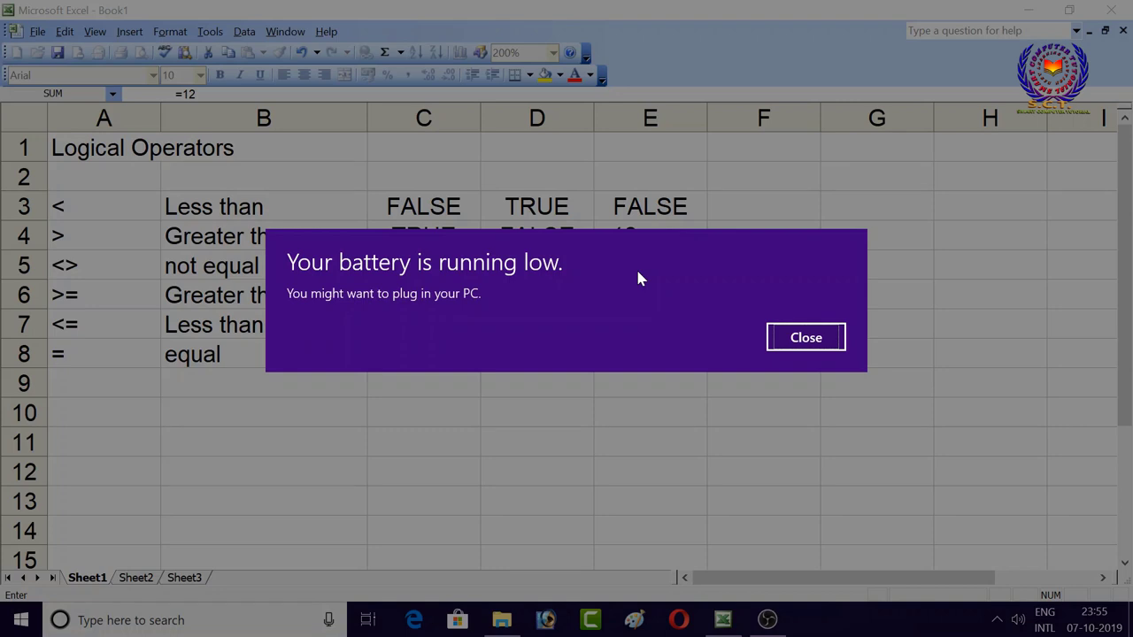
pyautogui.click(795, 337)
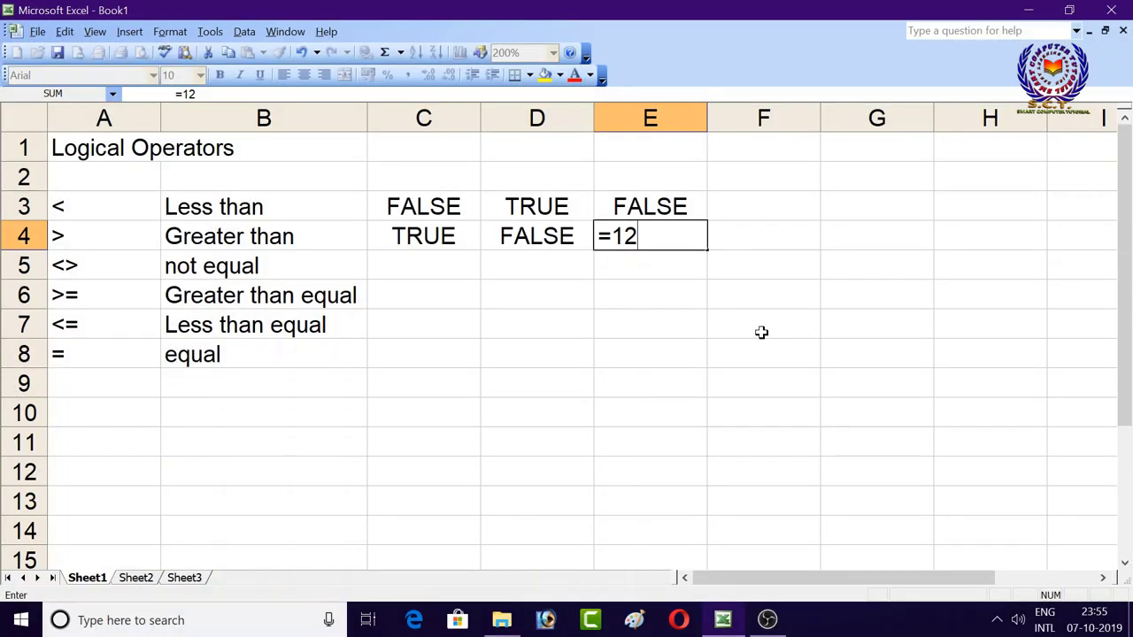
pyautogui.write('>1')
pyautogui.write('2')
pyautogui.press('Return')
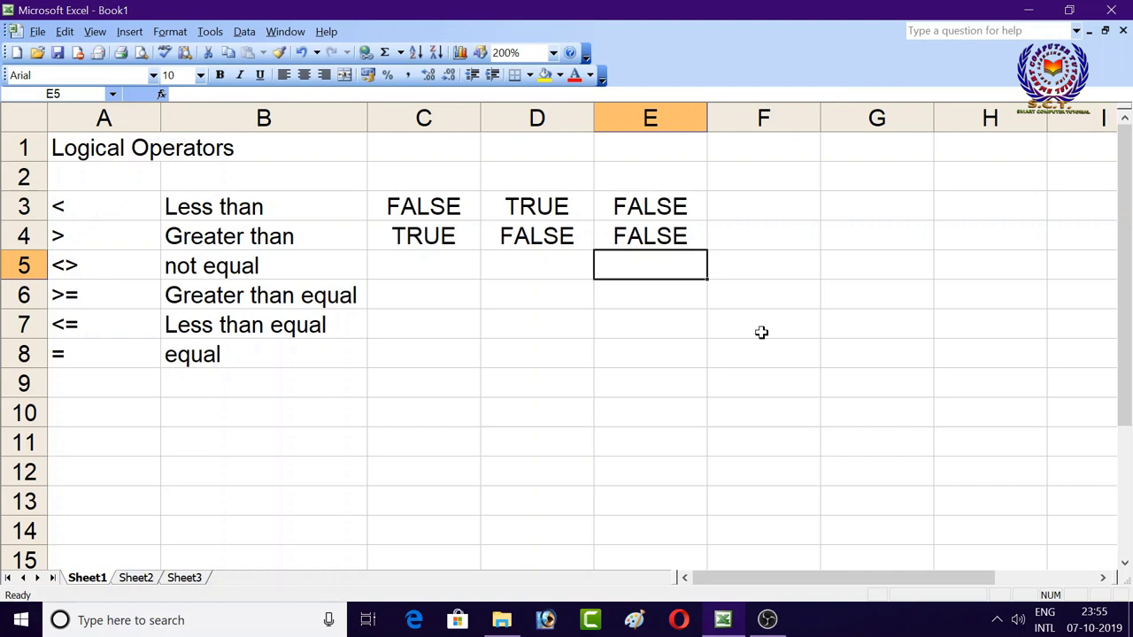
pyautogui.press('Left')
pyautogui.press('Left')
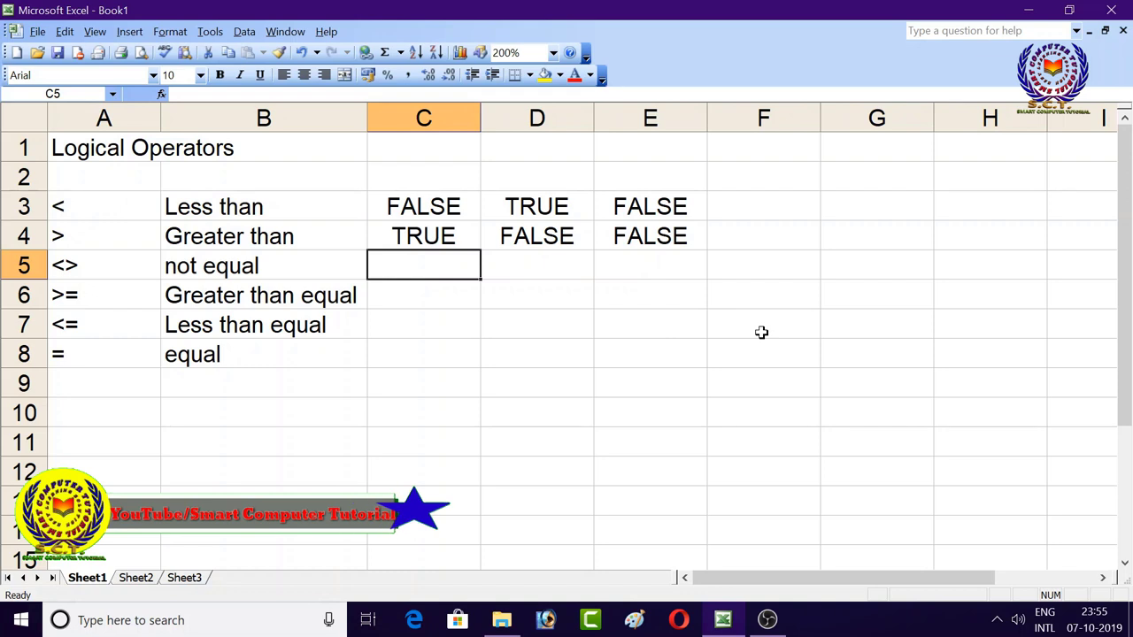
# Enter =12<>10, =10<>12 and =12<>12 in C5 to E5.
pyautogui.write('=1')
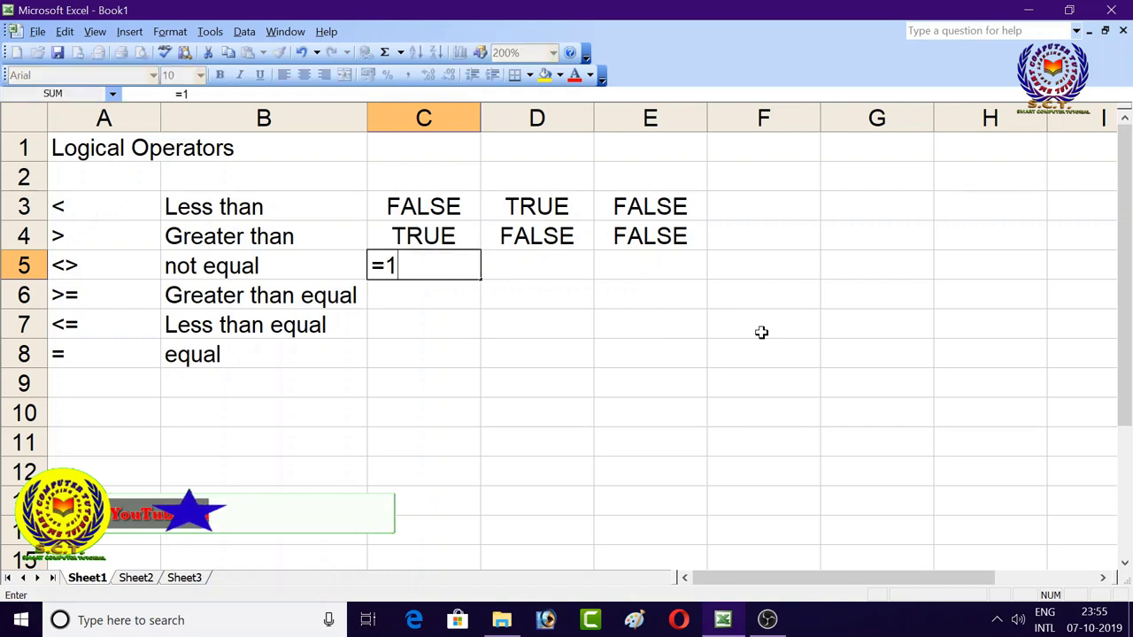
pyautogui.write('2<')
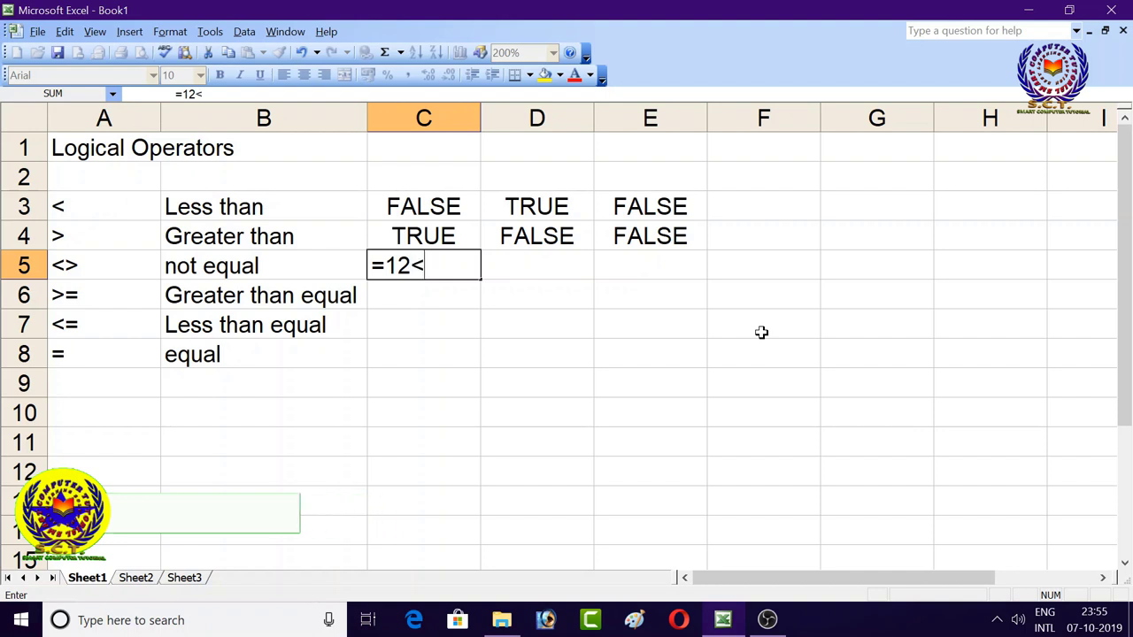
pyautogui.write('>10')
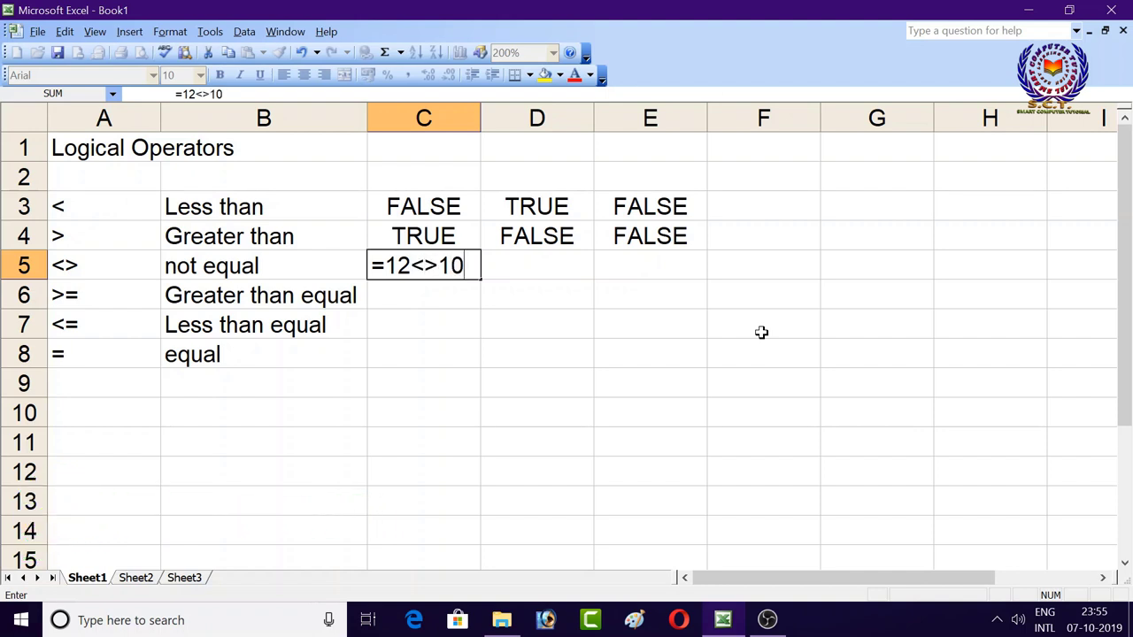
pyautogui.press('Return')
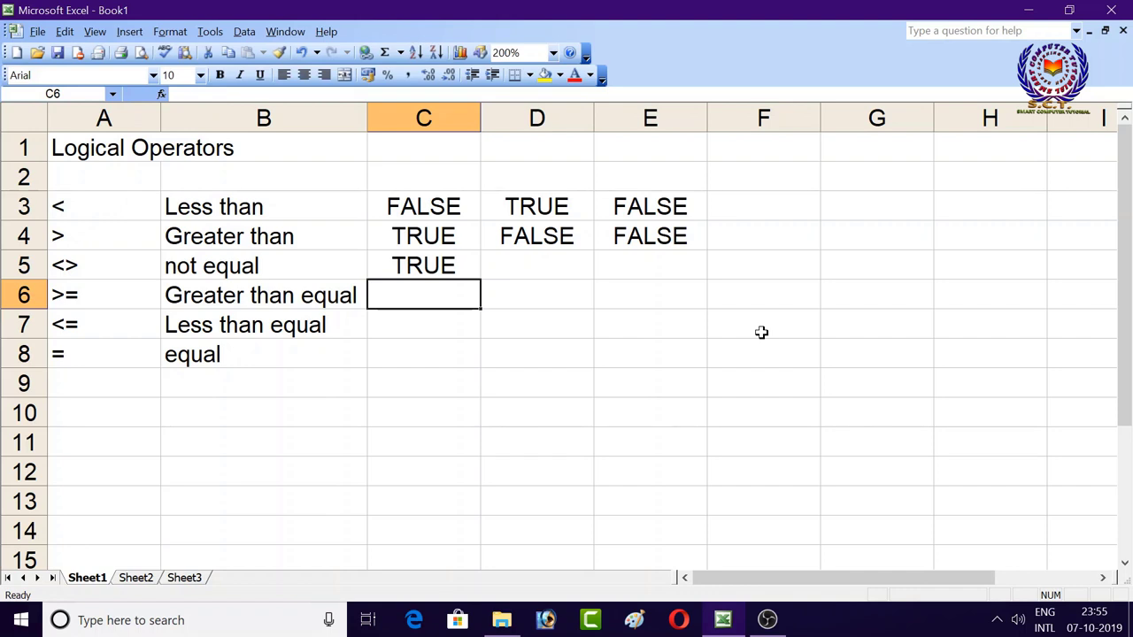
pyautogui.press('Up')
pyautogui.press('Right')
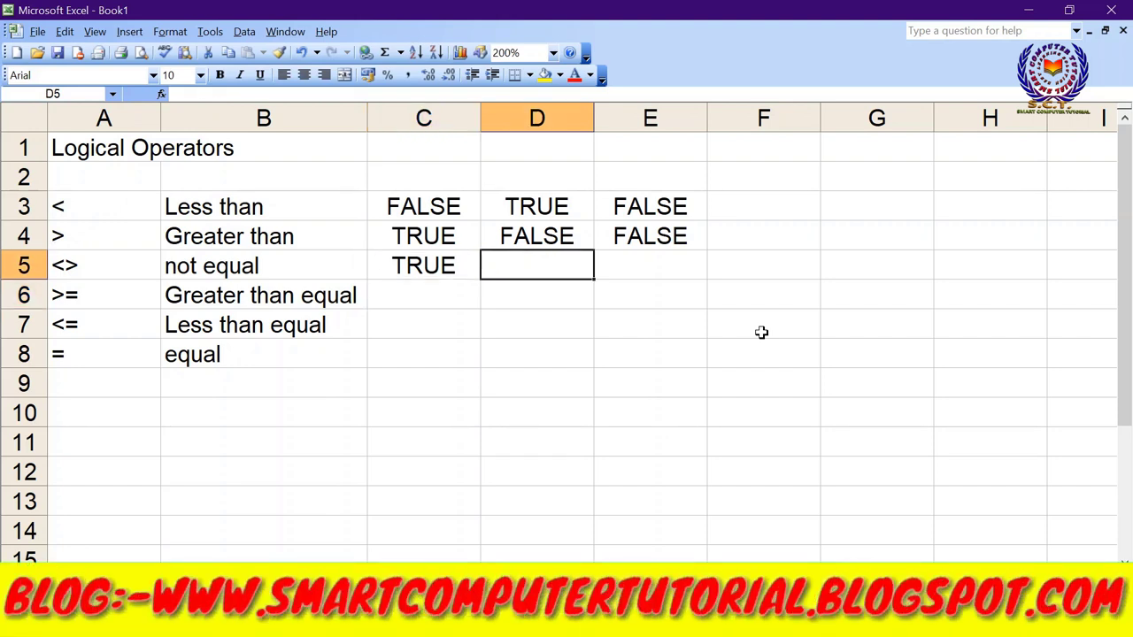
pyautogui.write('=1')
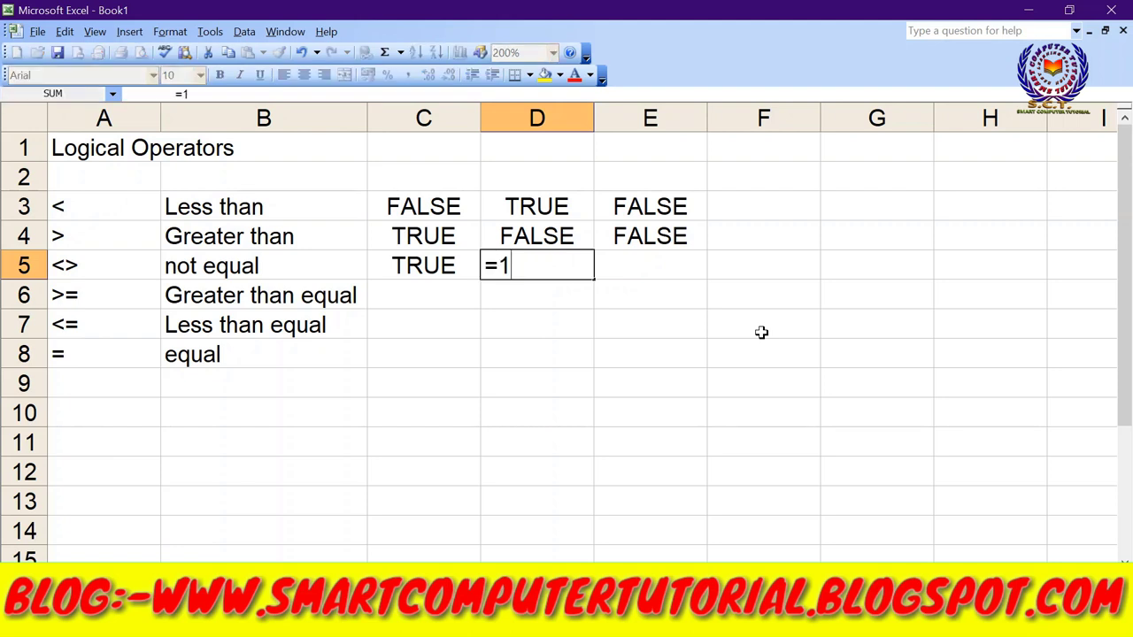
pyautogui.write('0<>')
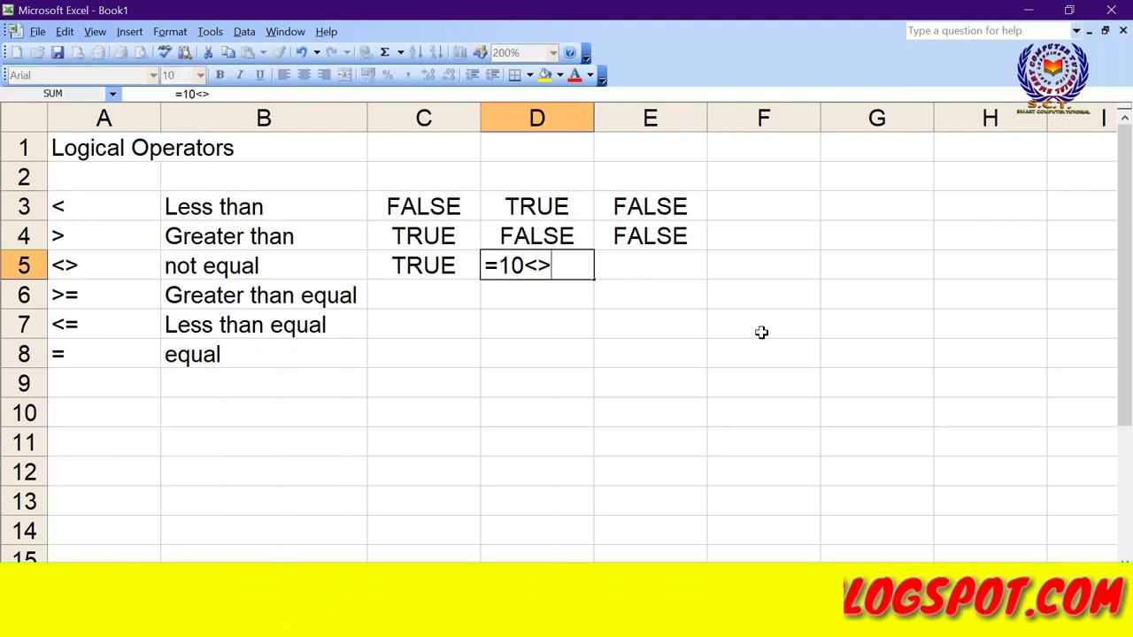
pyautogui.write('12')
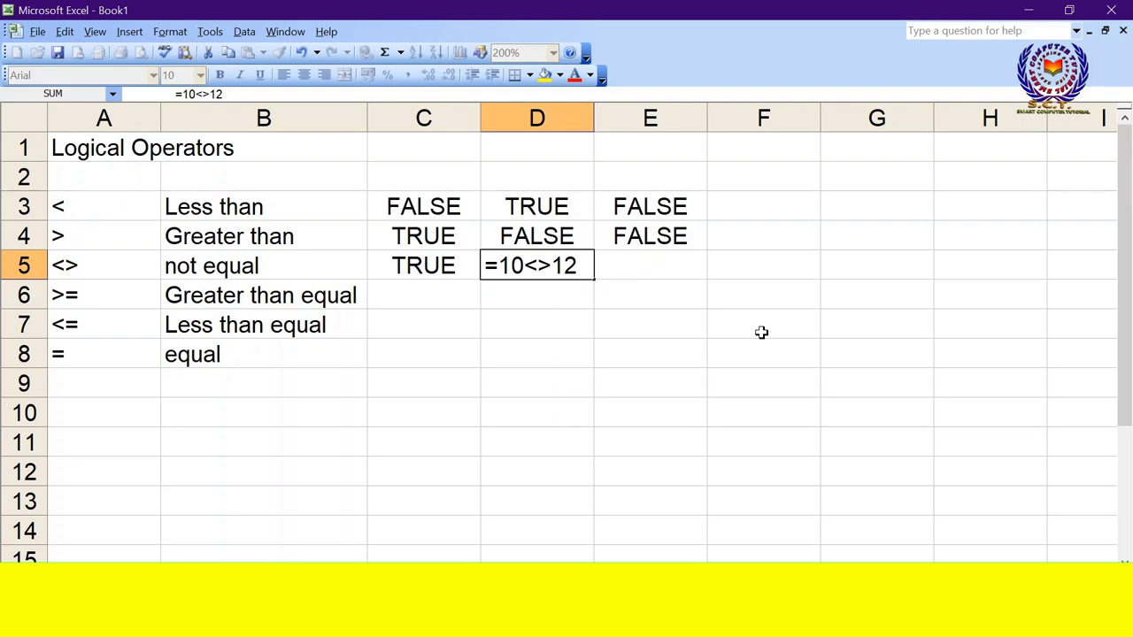
pyautogui.press('Return')
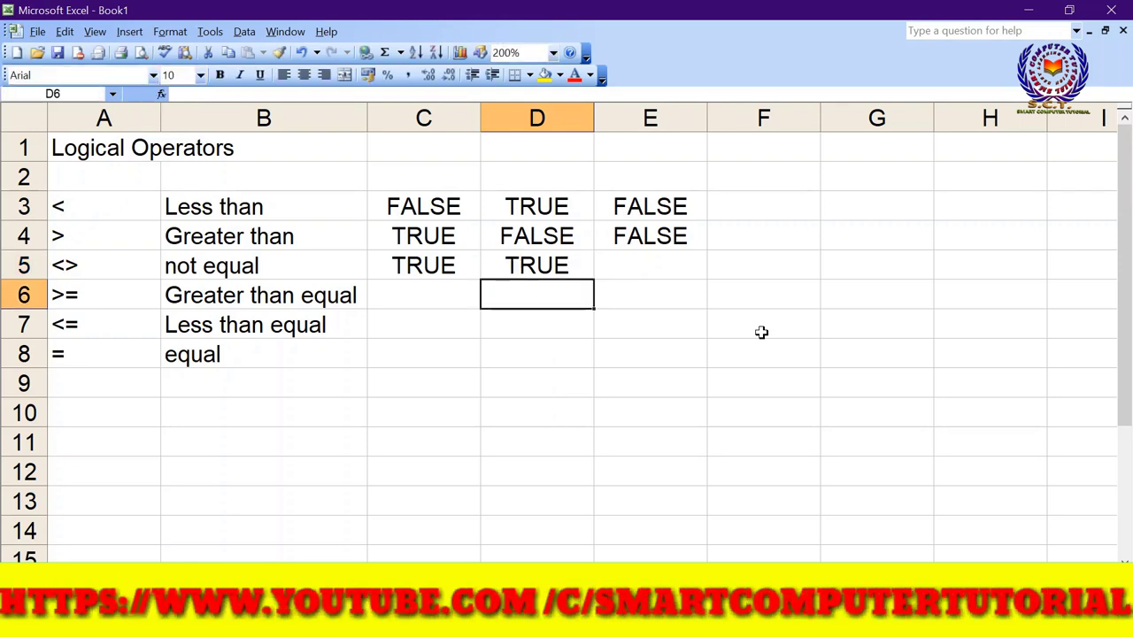
pyautogui.press('Up')
pyautogui.press('Right')
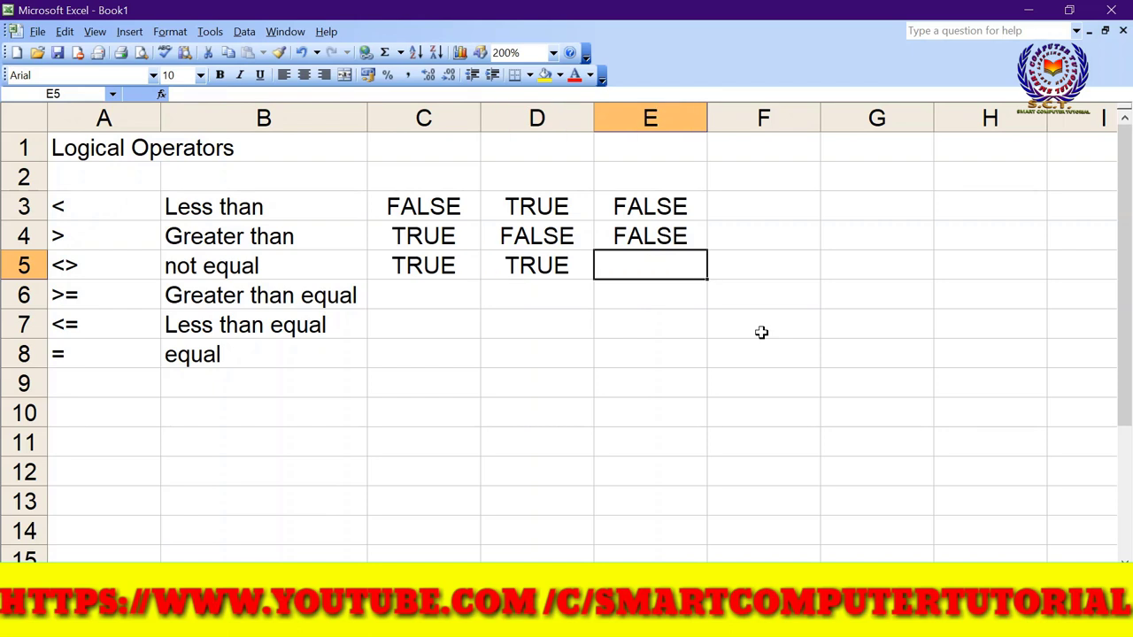
pyautogui.write('=')
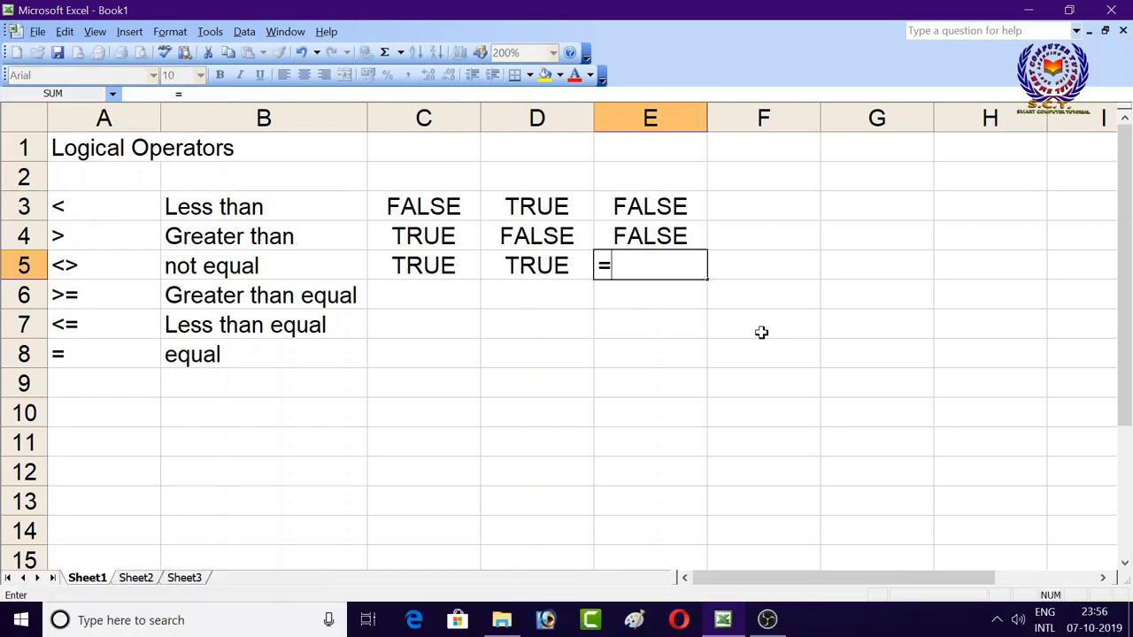
pyautogui.write('12')
pyautogui.write('<>12')
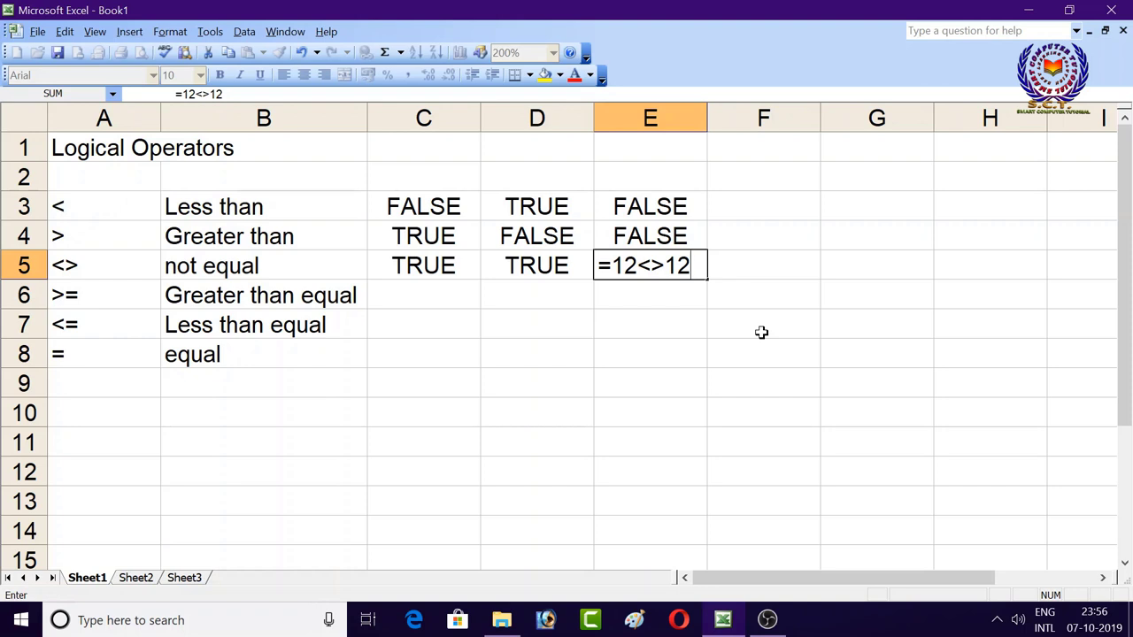
pyautogui.press('Return')
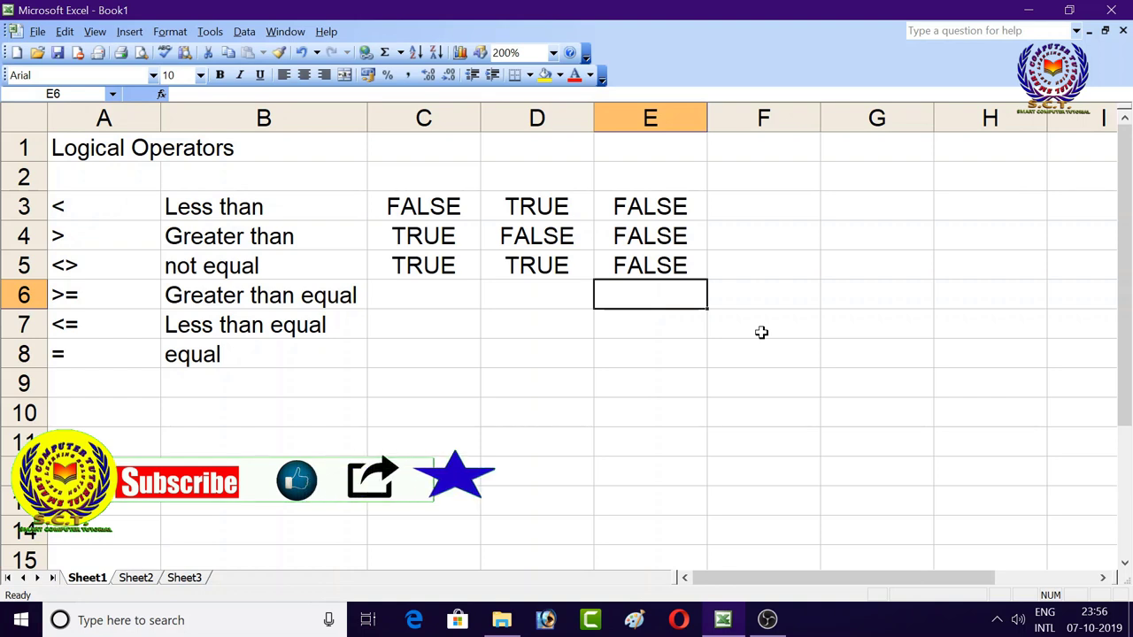
# Enter =12>=12 in C6, after checking C4's formula, so the Greater than equal row starts with TRUE.
pyautogui.press('Left')
pyautogui.press('Left')
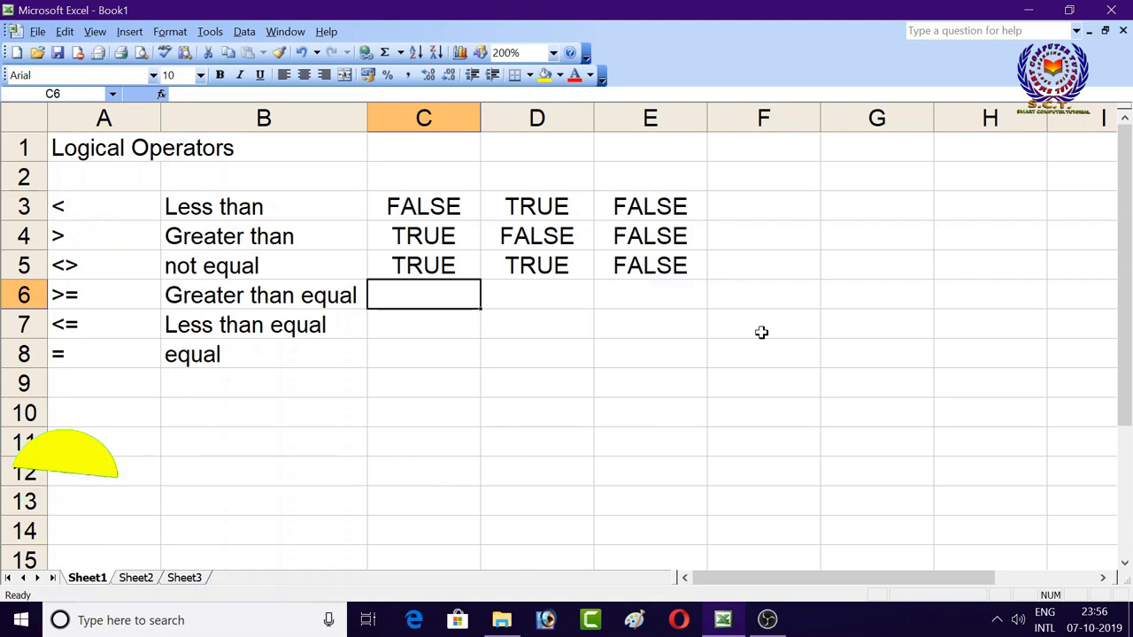
pyautogui.write('=')
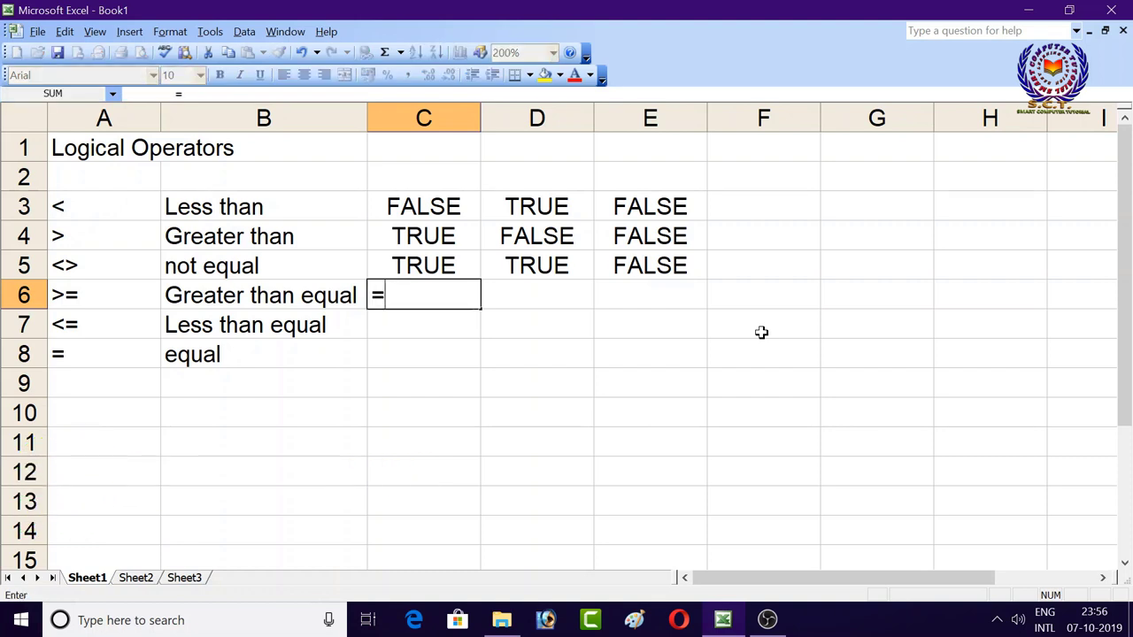
pyautogui.write('12')
pyautogui.write('>=1')
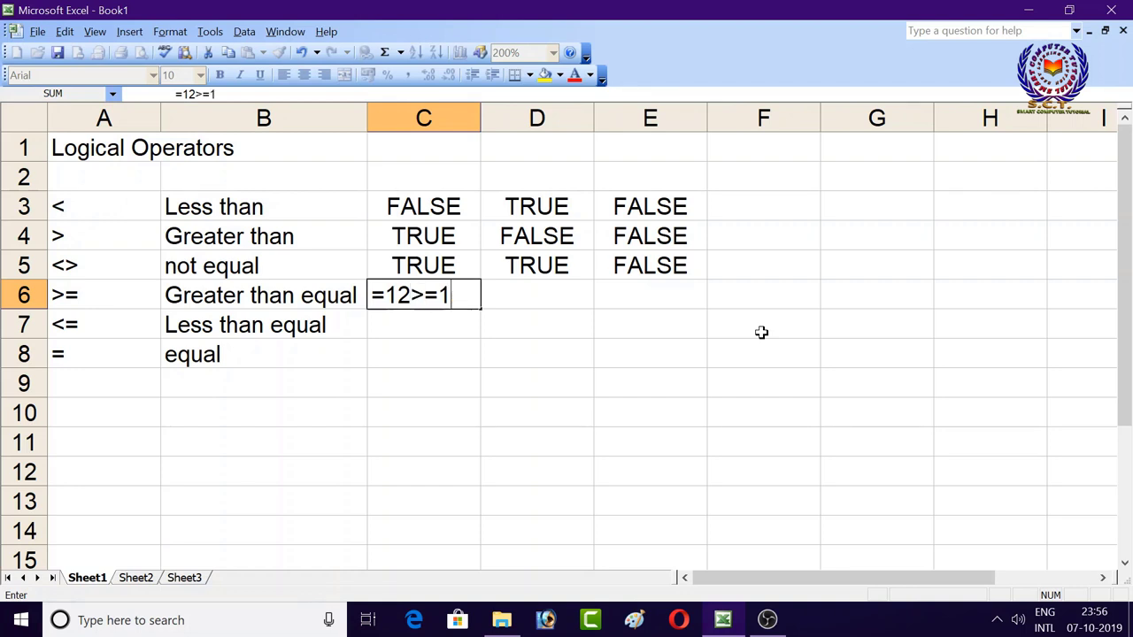
pyautogui.write('2')
pyautogui.press('Return')
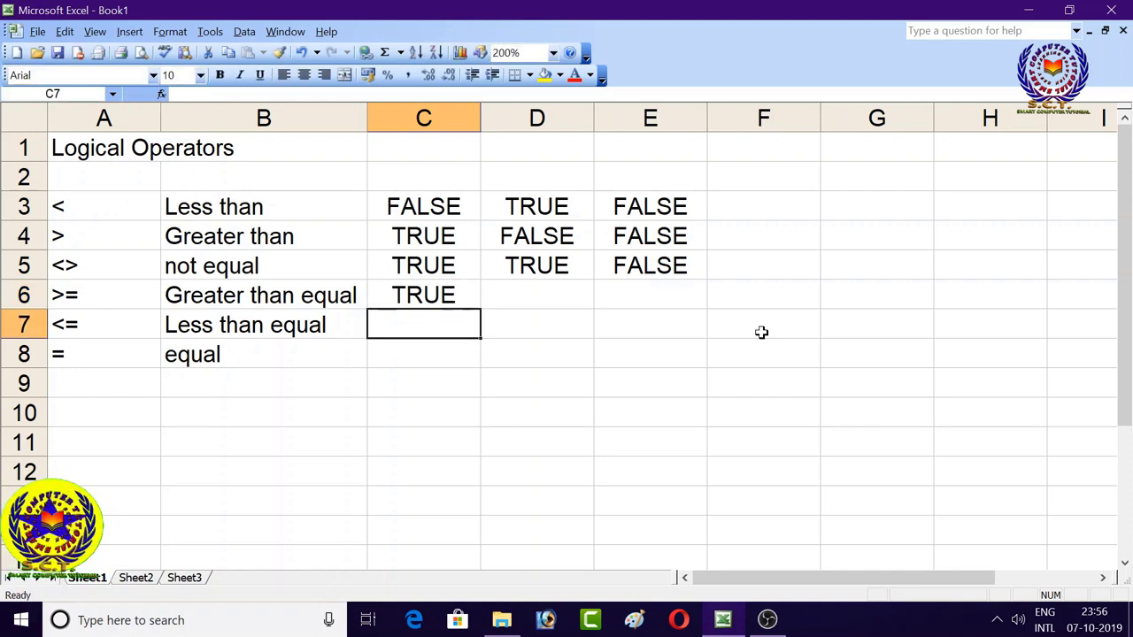
pyautogui.doubleClick(468, 234)
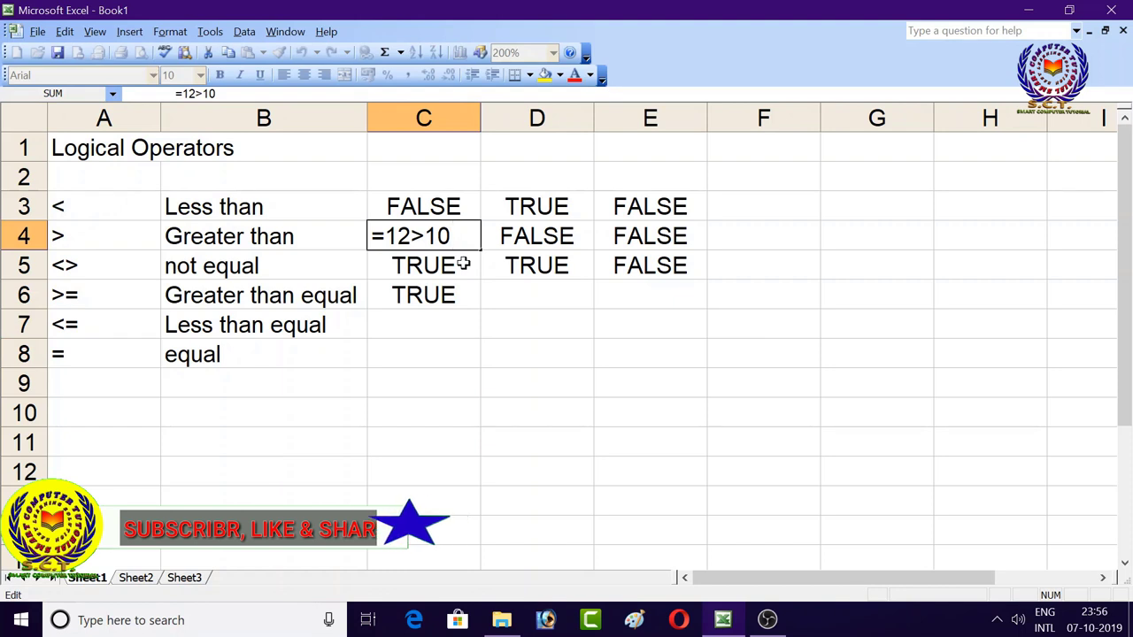
pyautogui.doubleClick(463, 296)
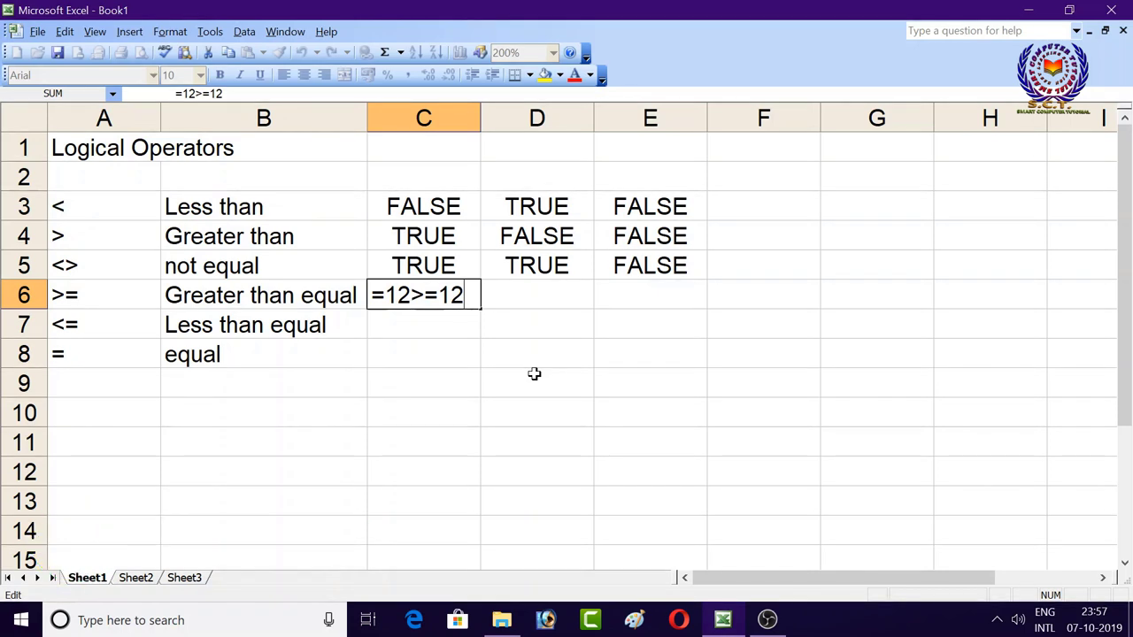
pyautogui.press('Return')
pyautogui.press('Up')
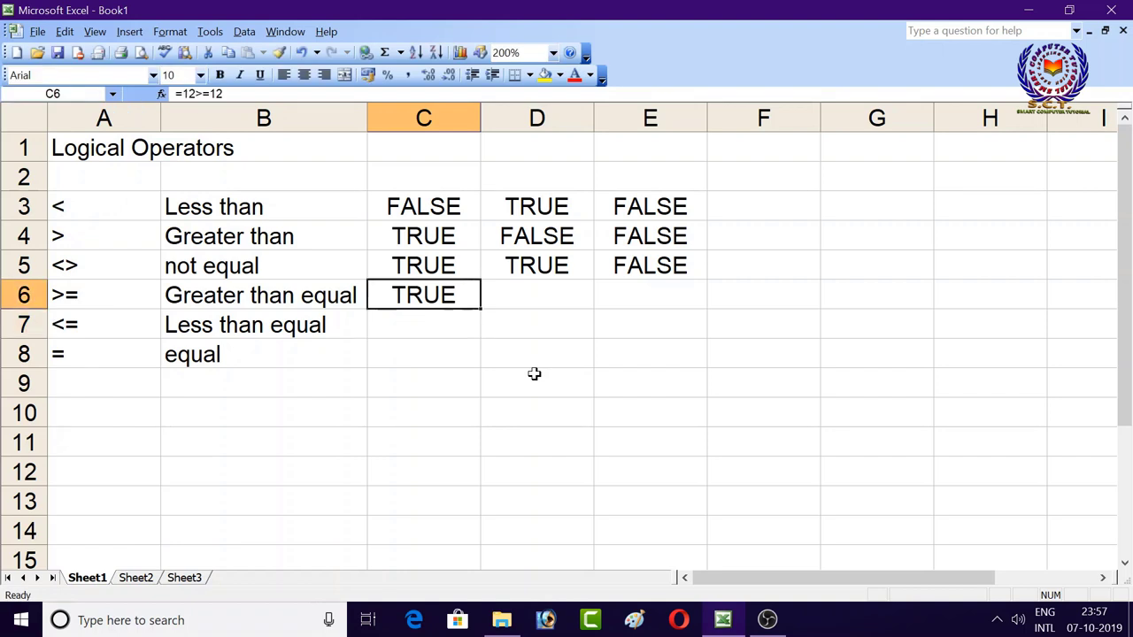
pyautogui.press('Right')
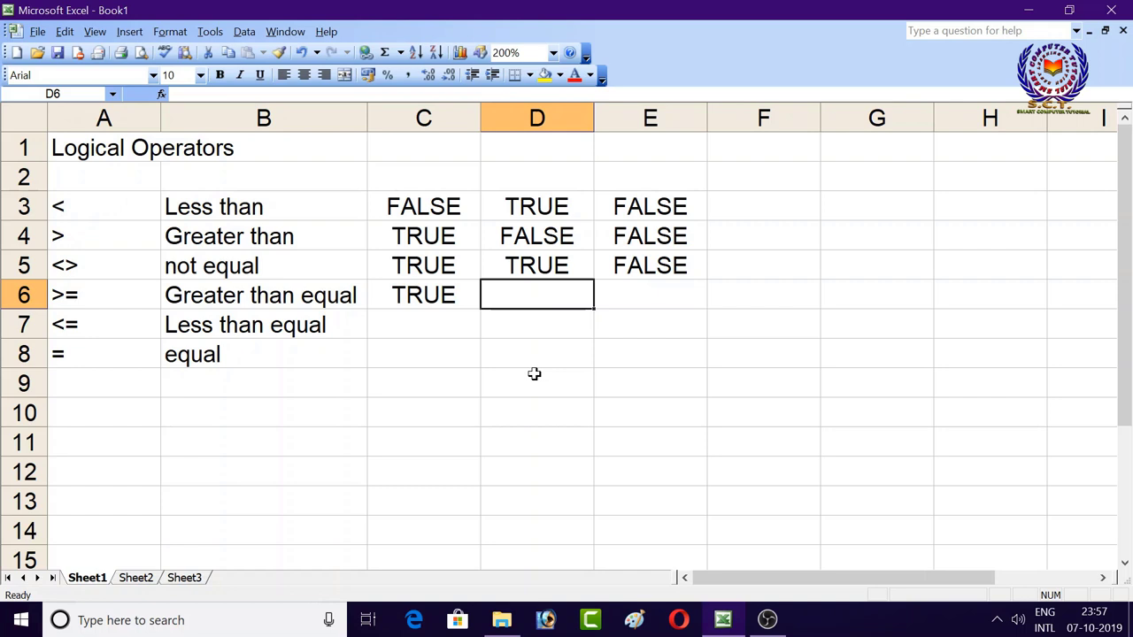
# Enter =10>=12 in D6 (FALSE) and =12>=4 in E6 (TRUE).
pyautogui.write('=')
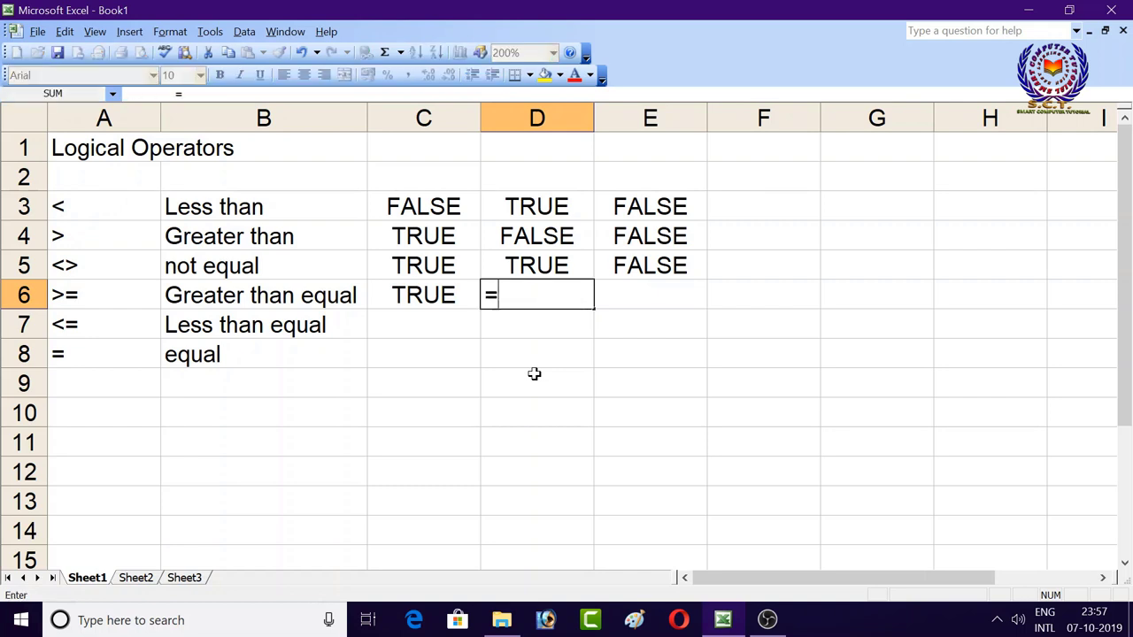
pyautogui.write('10')
pyautogui.write('>=')
pyautogui.write('12')
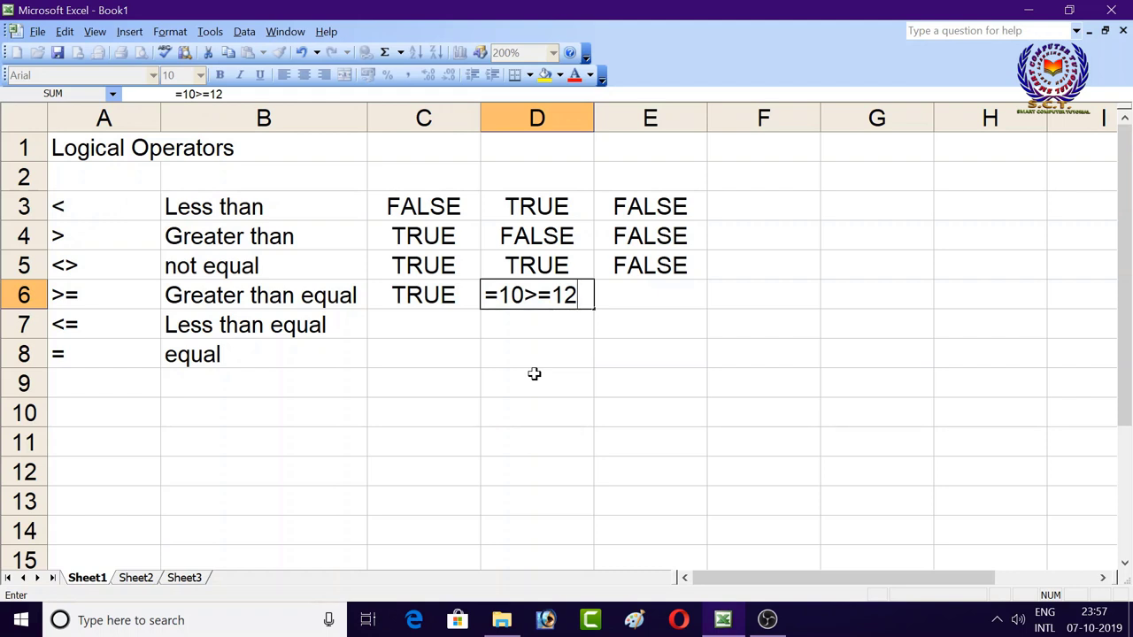
pyautogui.press('Return')
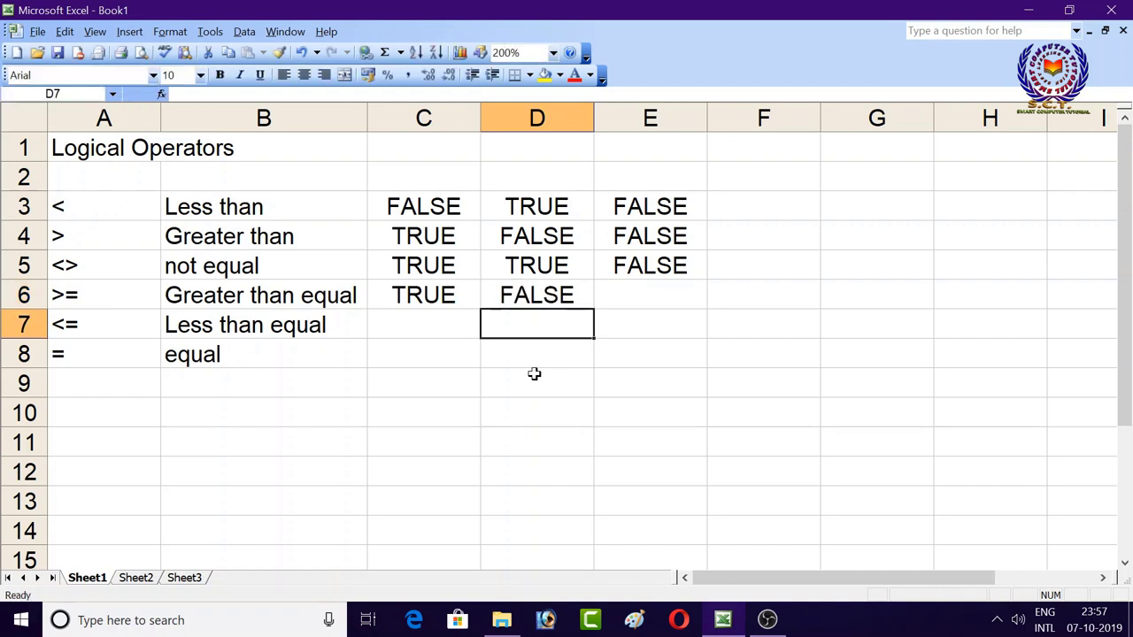
pyautogui.press('Up')
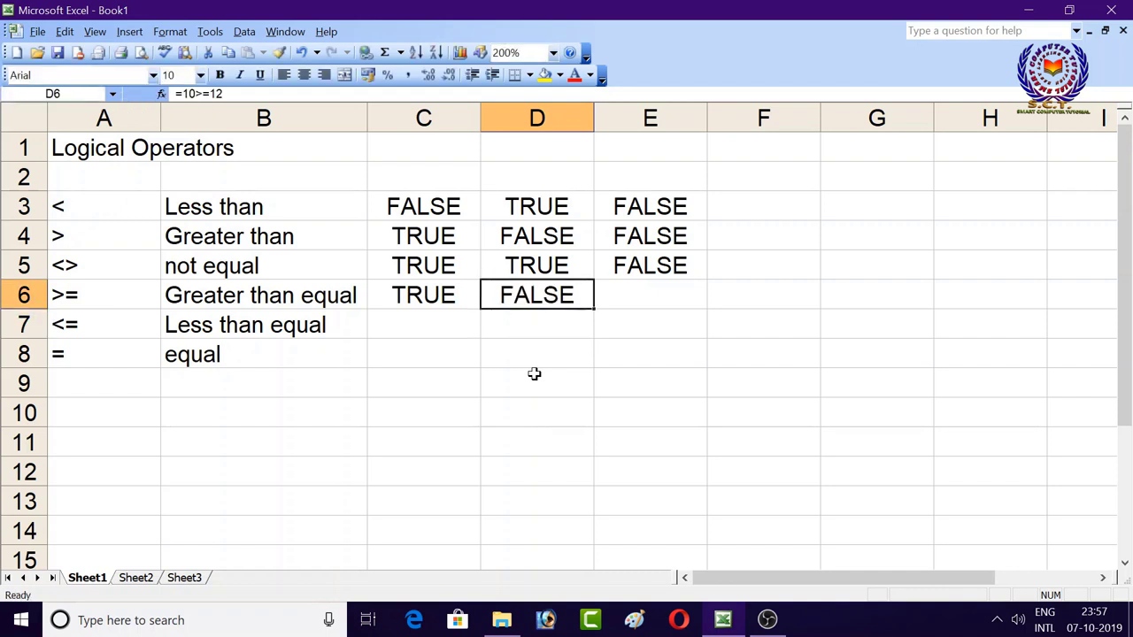
pyautogui.press('Right')
pyautogui.write('=')
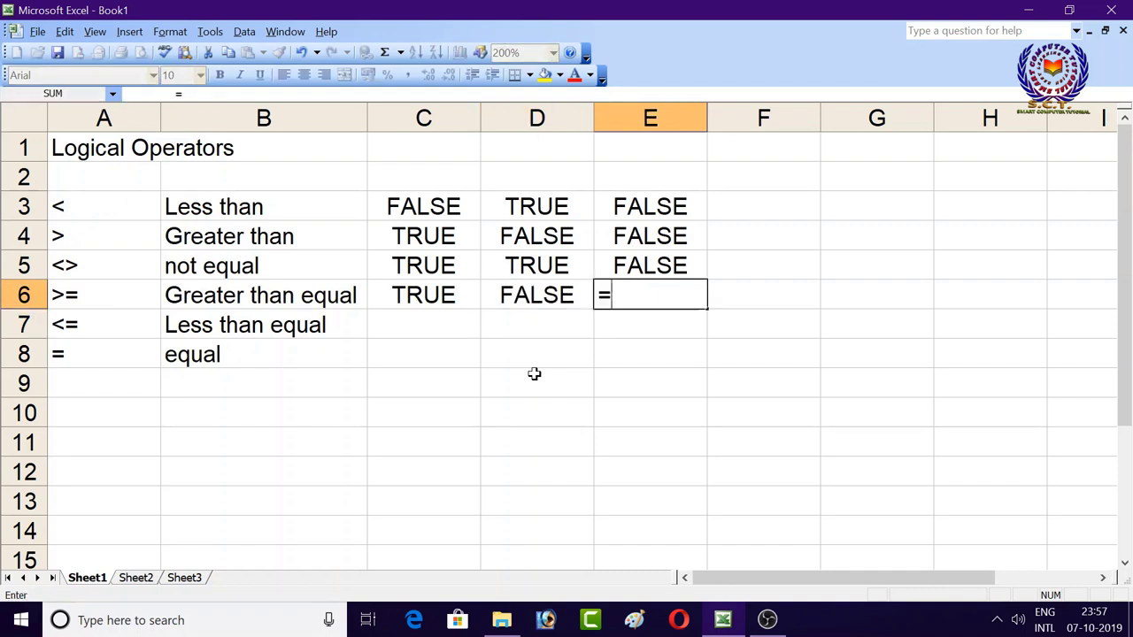
pyautogui.write('12')
pyautogui.write('>=')
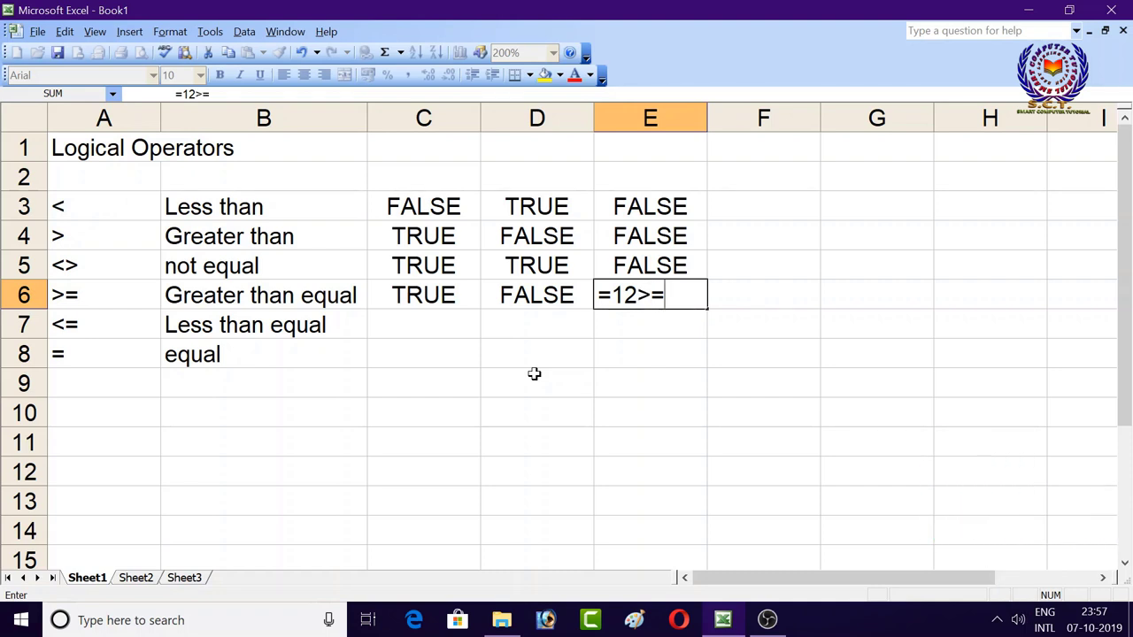
pyautogui.write('4')
pyautogui.press('Return')
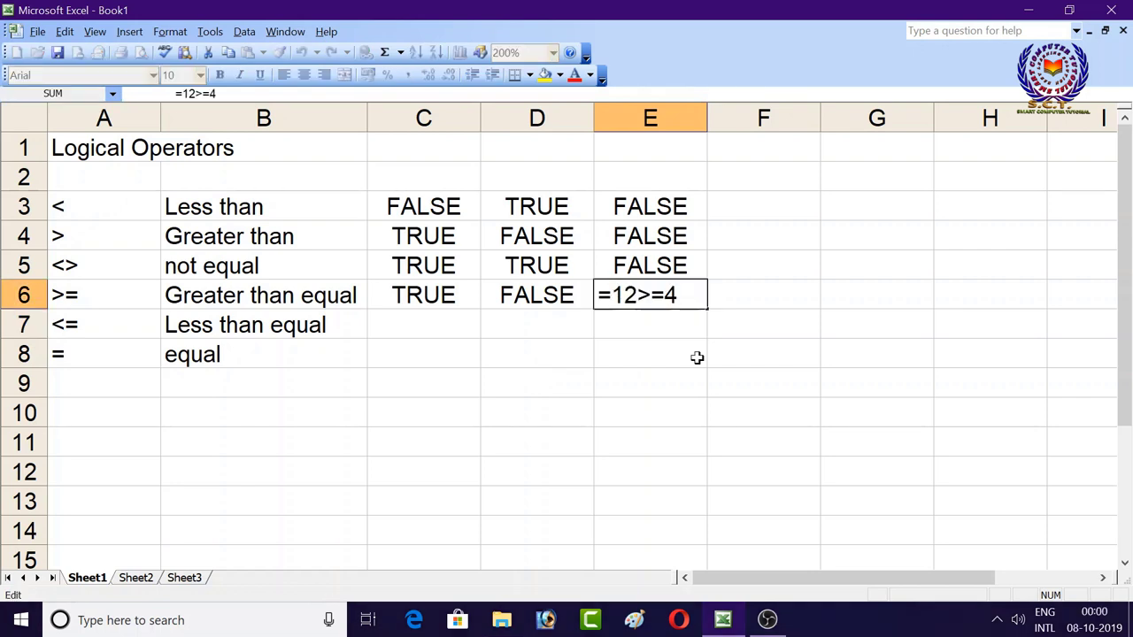
pyautogui.press('Return')
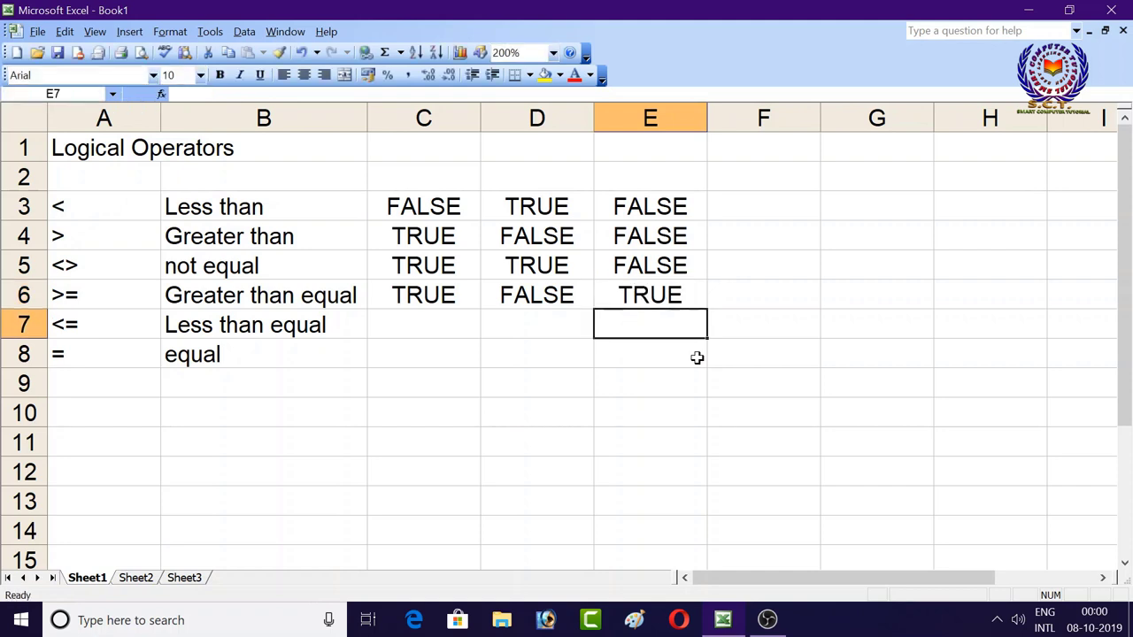
pyautogui.press('Left')
pyautogui.press('Left')
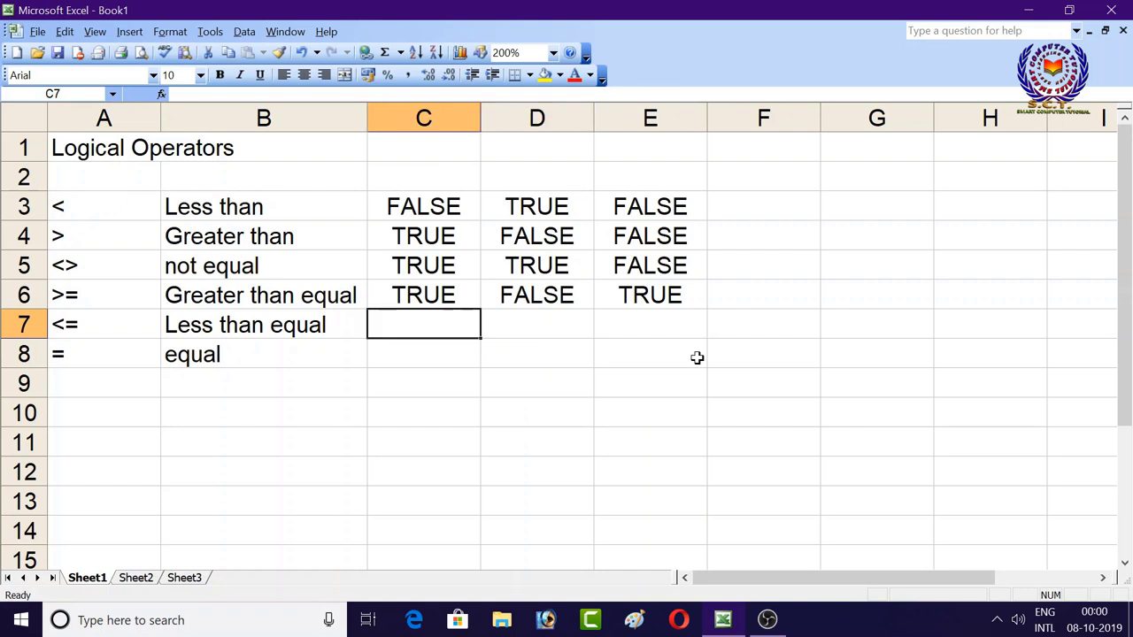
# Enter =41<=30, =12<=30 and =45<=90 in C7:E7, giving FALSE, TRUE, TRUE.
pyautogui.write('=')
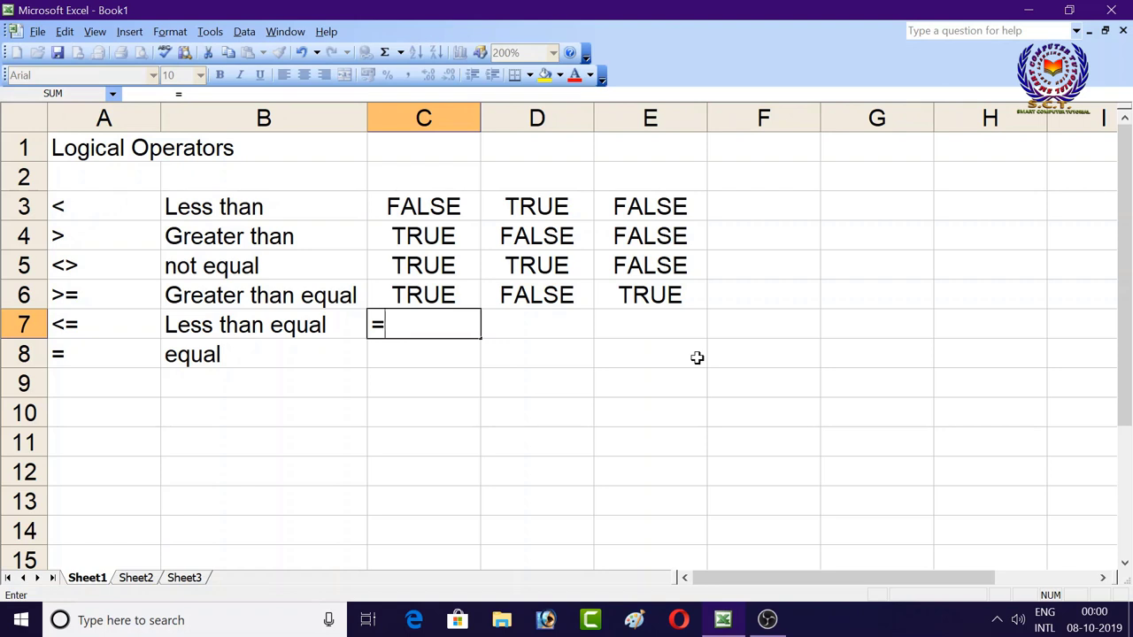
pyautogui.write('41')
pyautogui.write('<=')
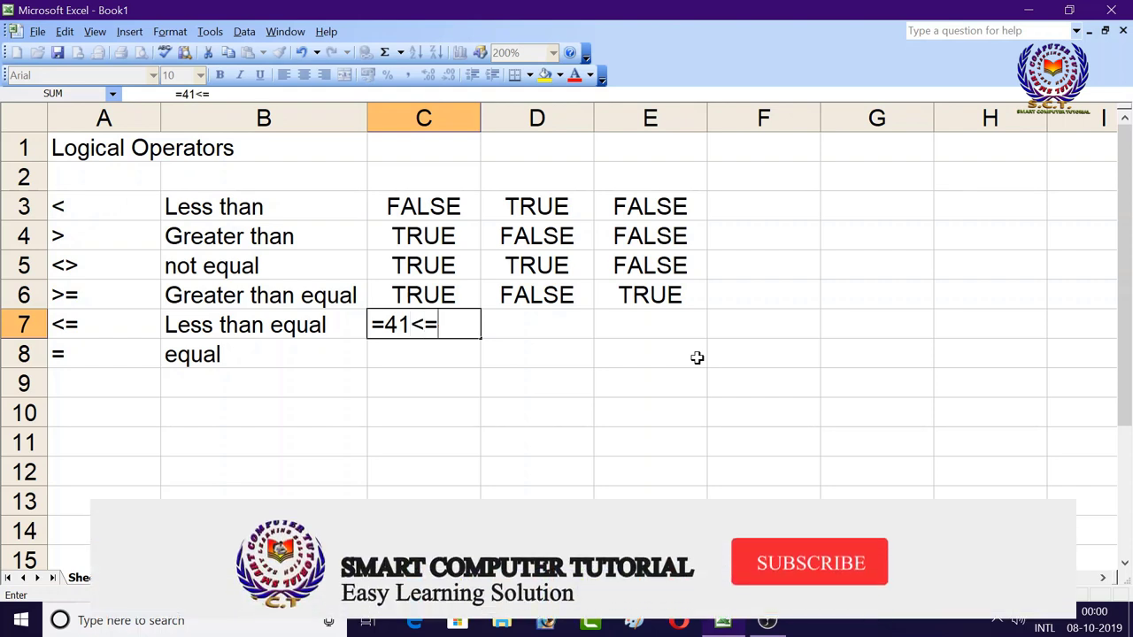
pyautogui.write('30')
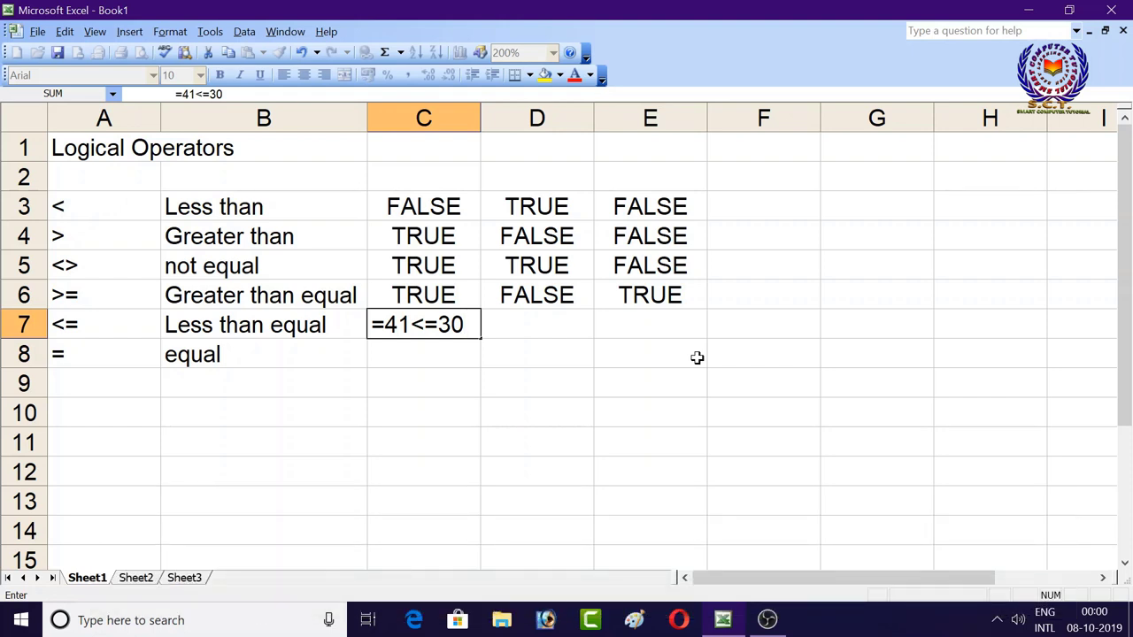
pyautogui.press('Return')
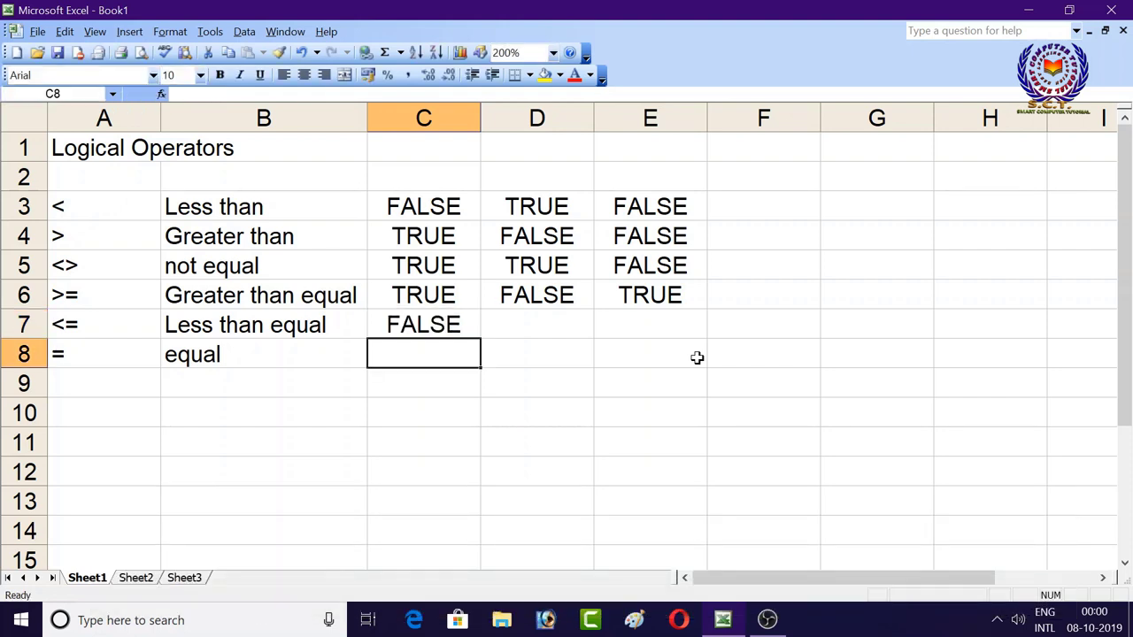
pyautogui.press('Up')
pyautogui.press('Right')
pyautogui.write('=')
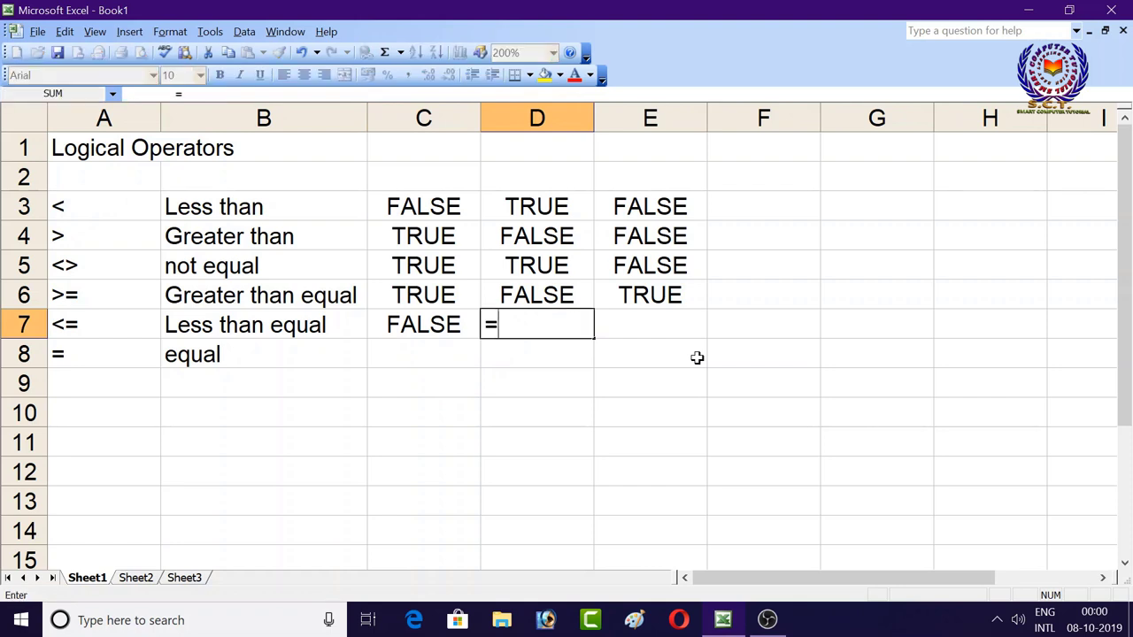
pyautogui.write('12')
pyautogui.write('>')
pyautogui.press('BackSpace')
pyautogui.write('<=')
pyautogui.write('30')
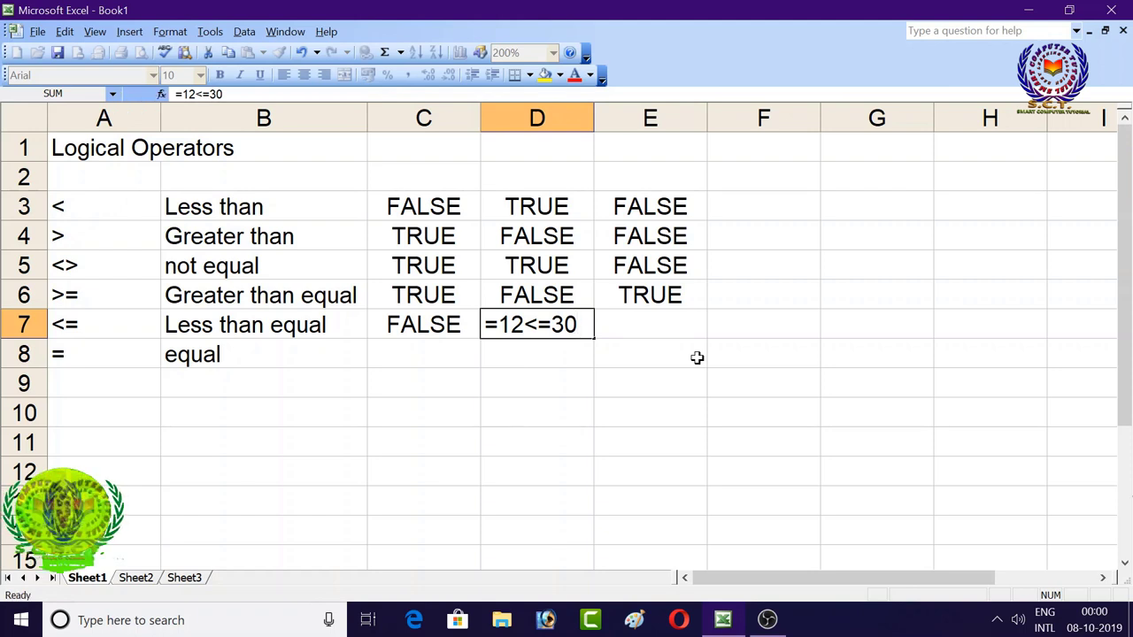
pyautogui.press('Return')
pyautogui.press('Up')
pyautogui.press('Right')
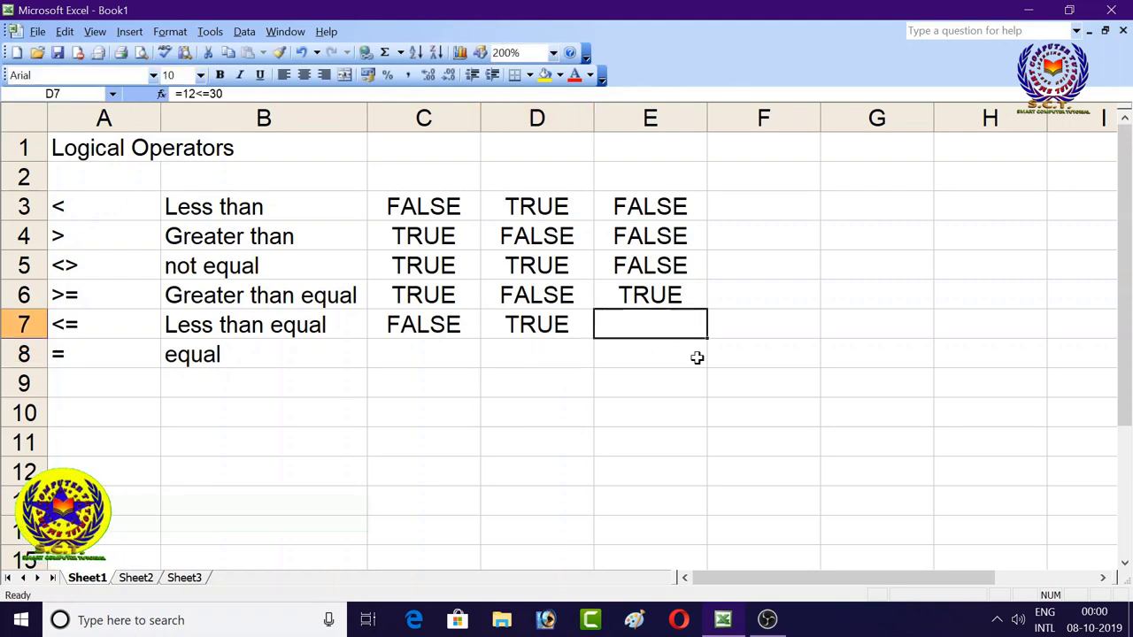
pyautogui.write('=')
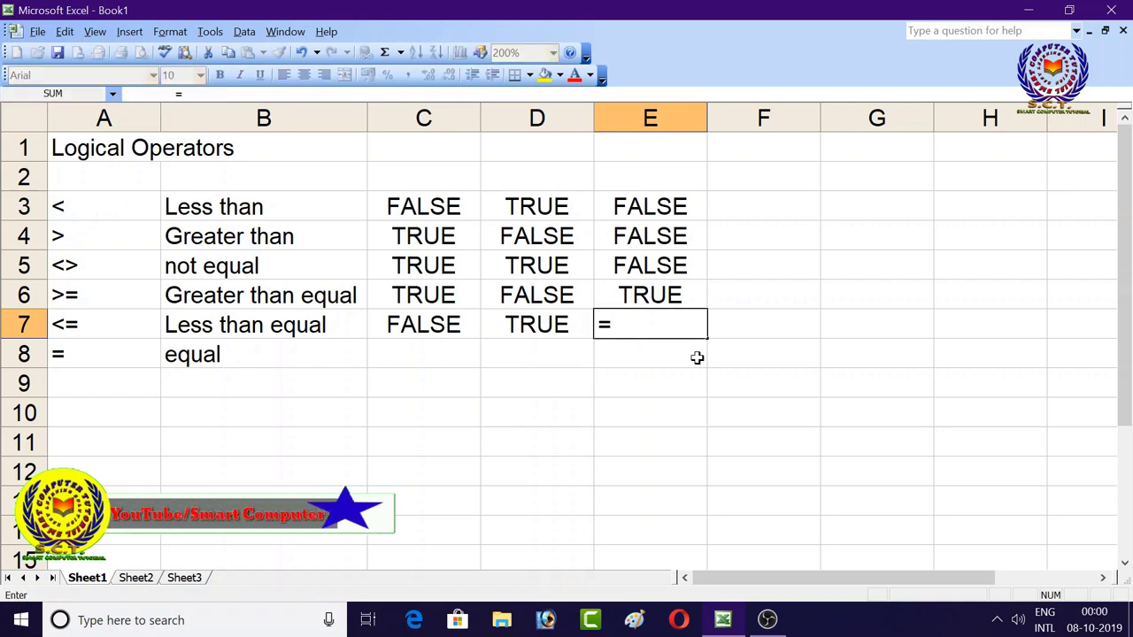
pyautogui.write('45')
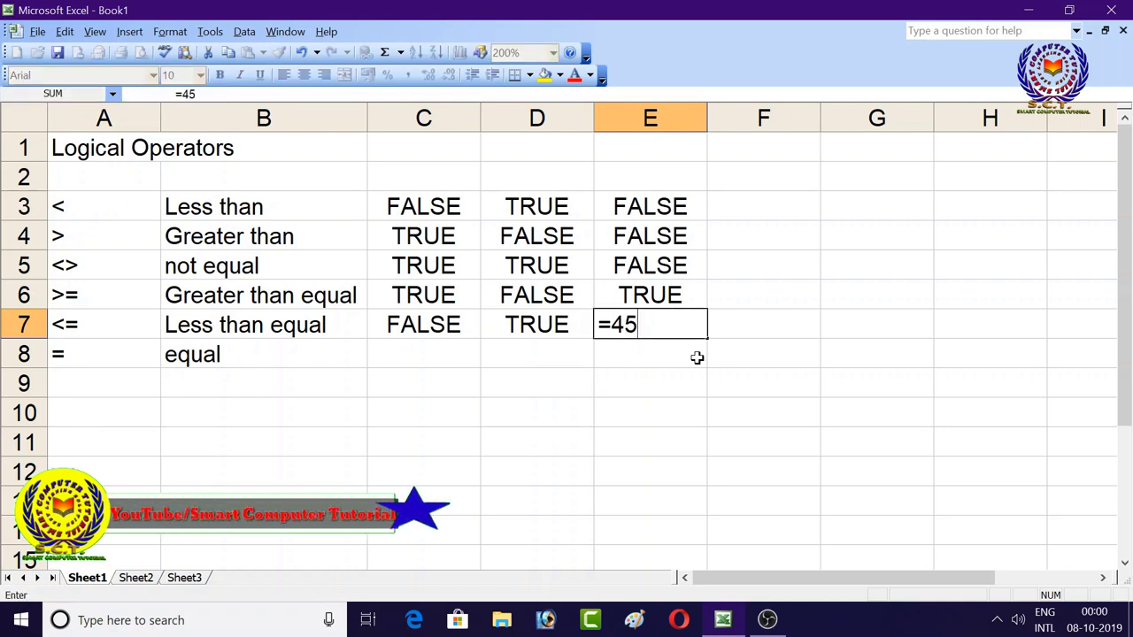
pyautogui.write('<')
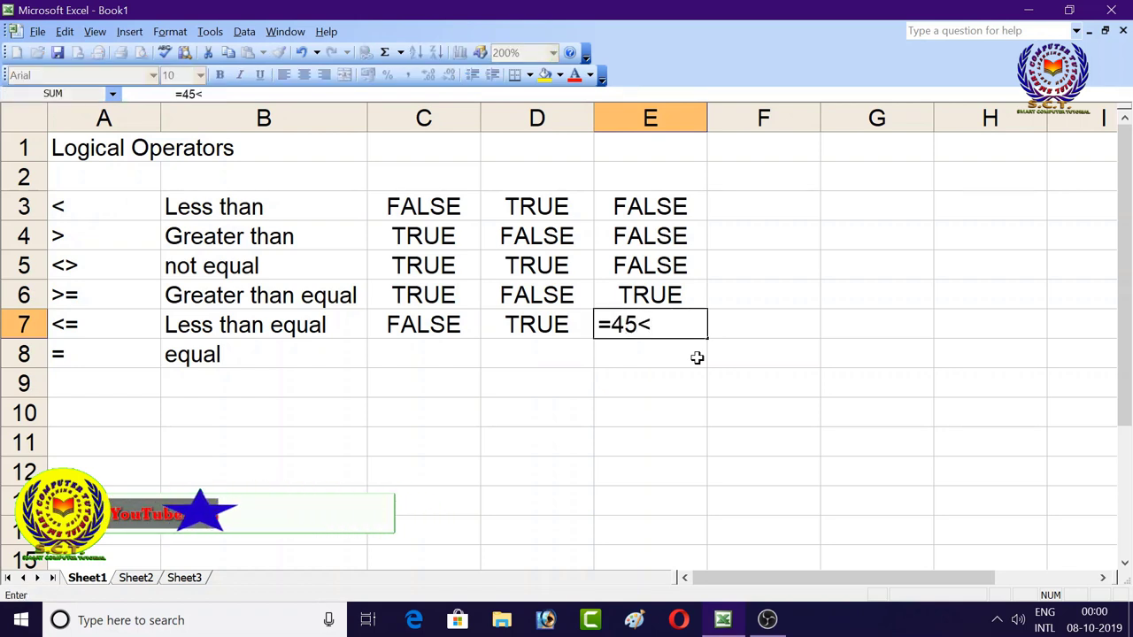
pyautogui.write('=')
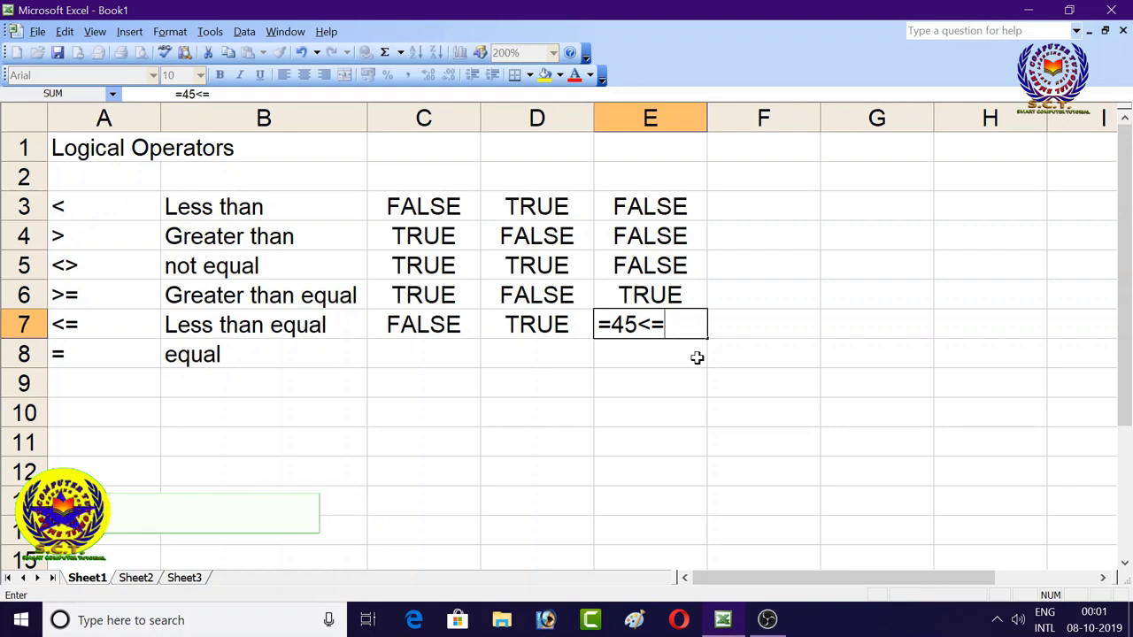
pyautogui.write('90')
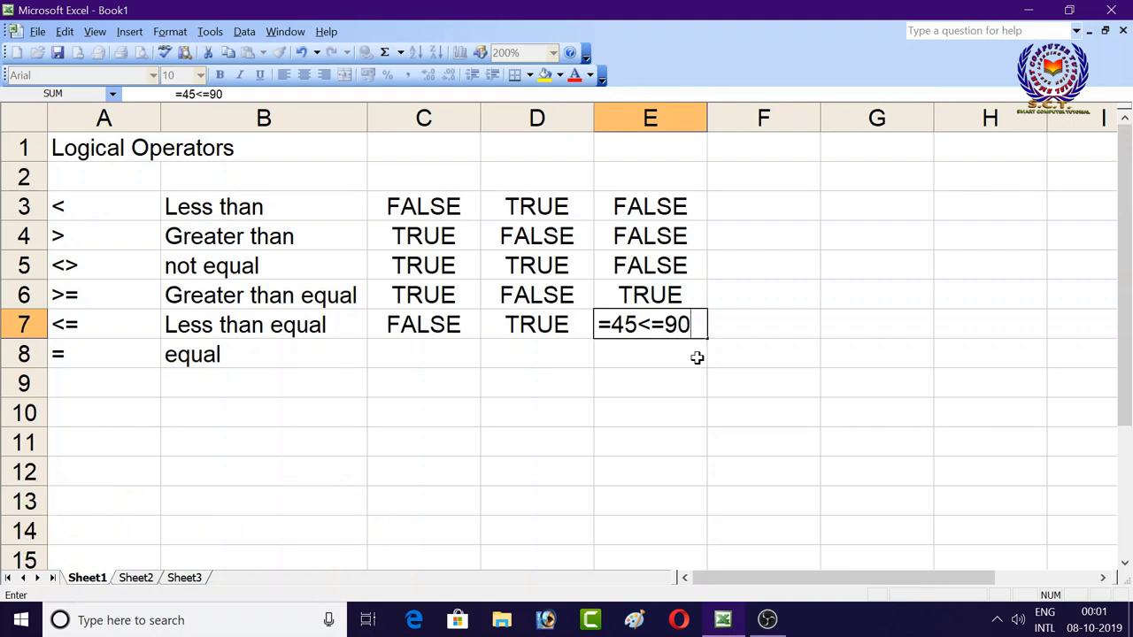
pyautogui.press('Return')
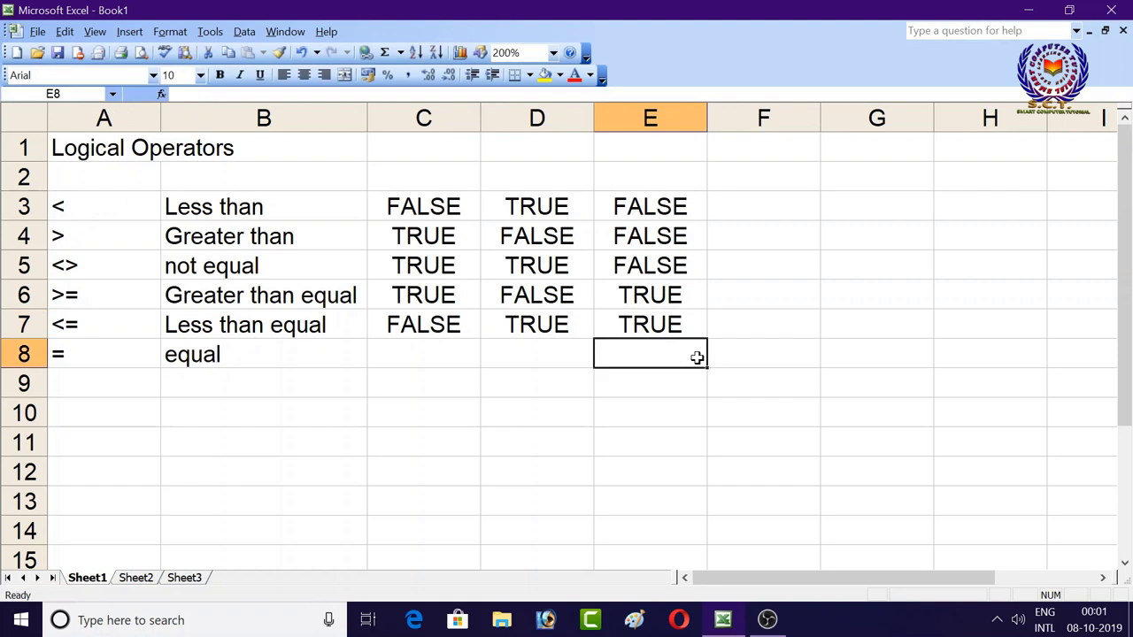
pyautogui.press('Left')
pyautogui.press('Left')
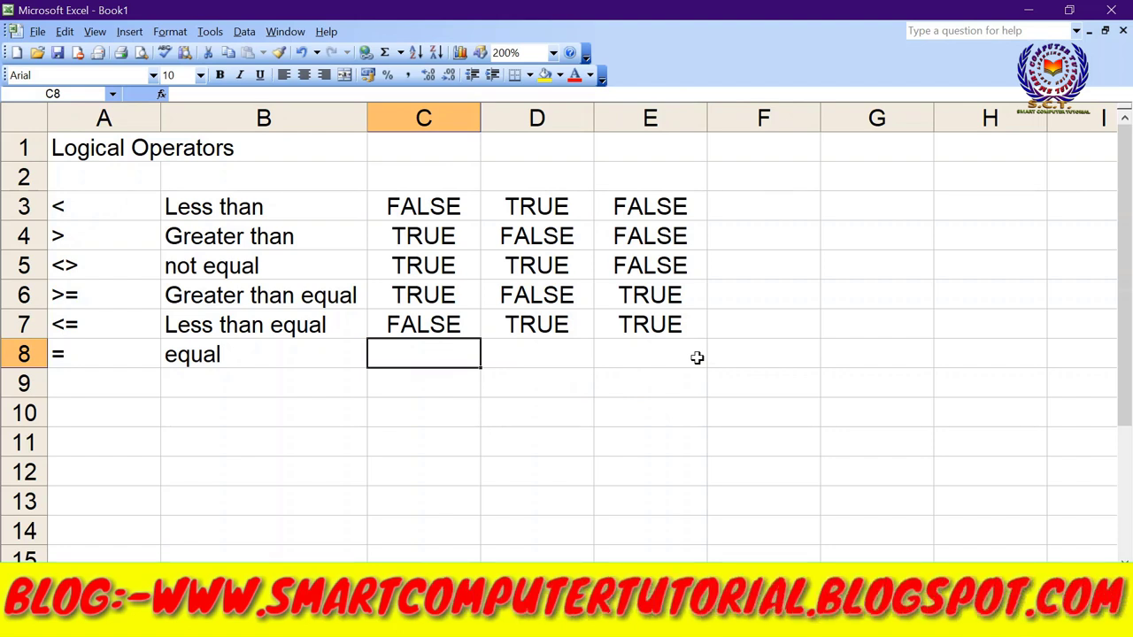
# Enter =12=12 in C8 and =12=10 in D8, fixing entries typed without the equals sign.
pyautogui.write('12')
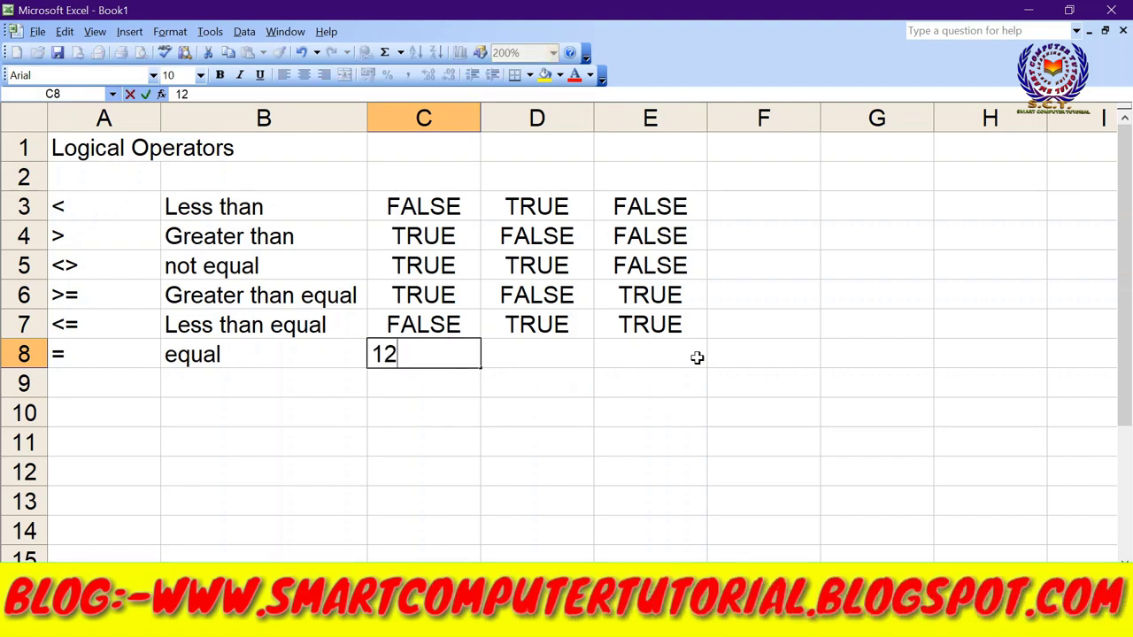
pyautogui.press('BackSpace')
pyautogui.press('BackSpace')
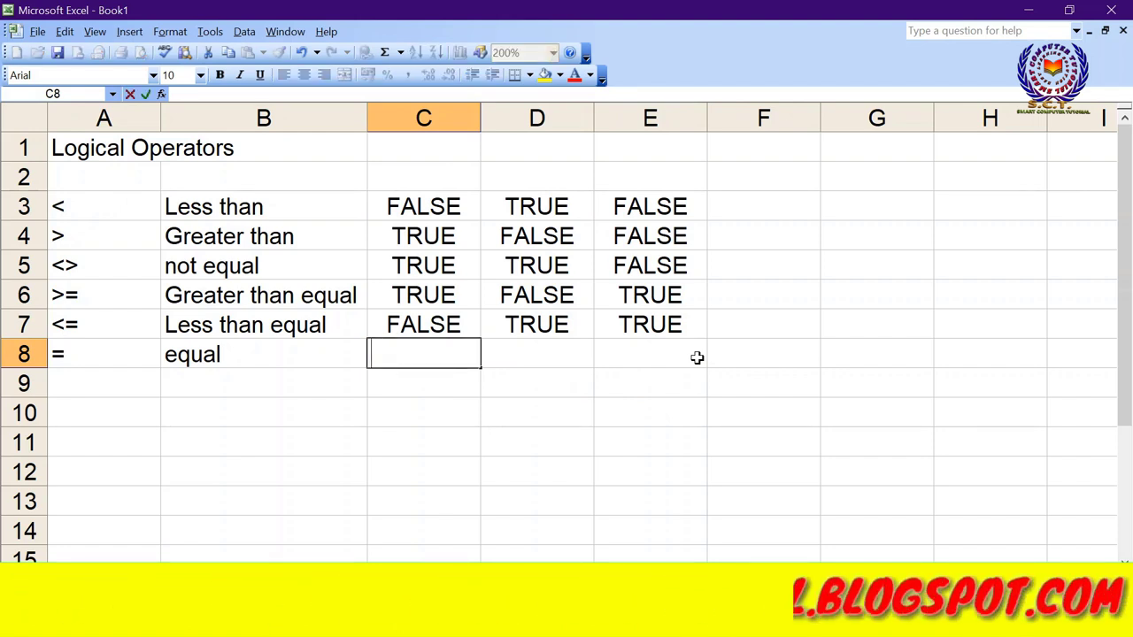
pyautogui.write('=1')
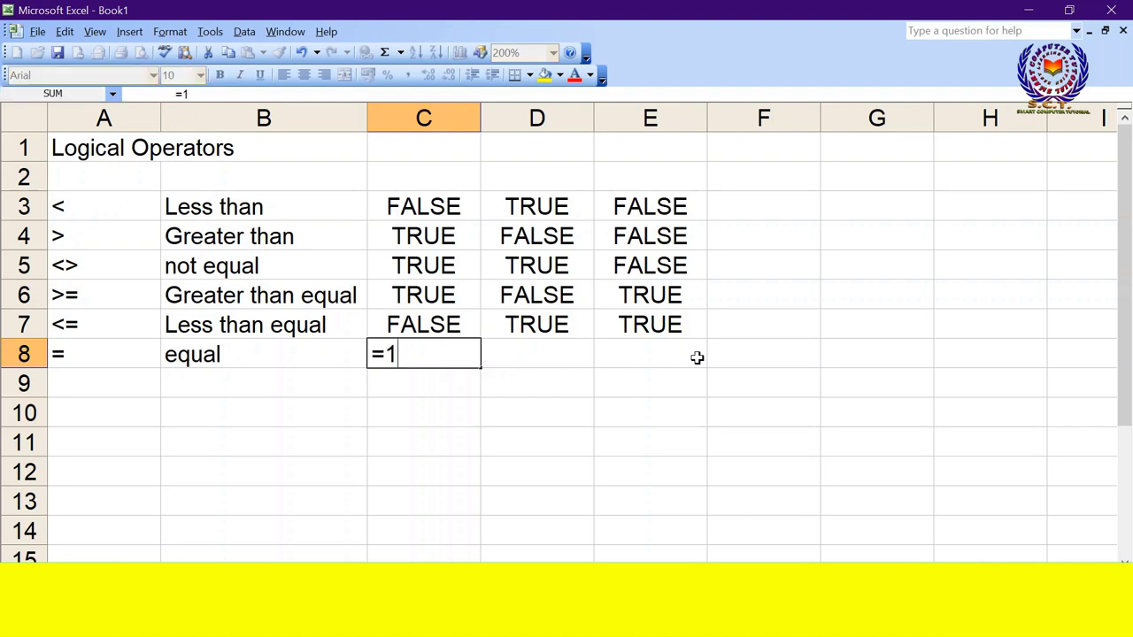
pyautogui.write('2=1')
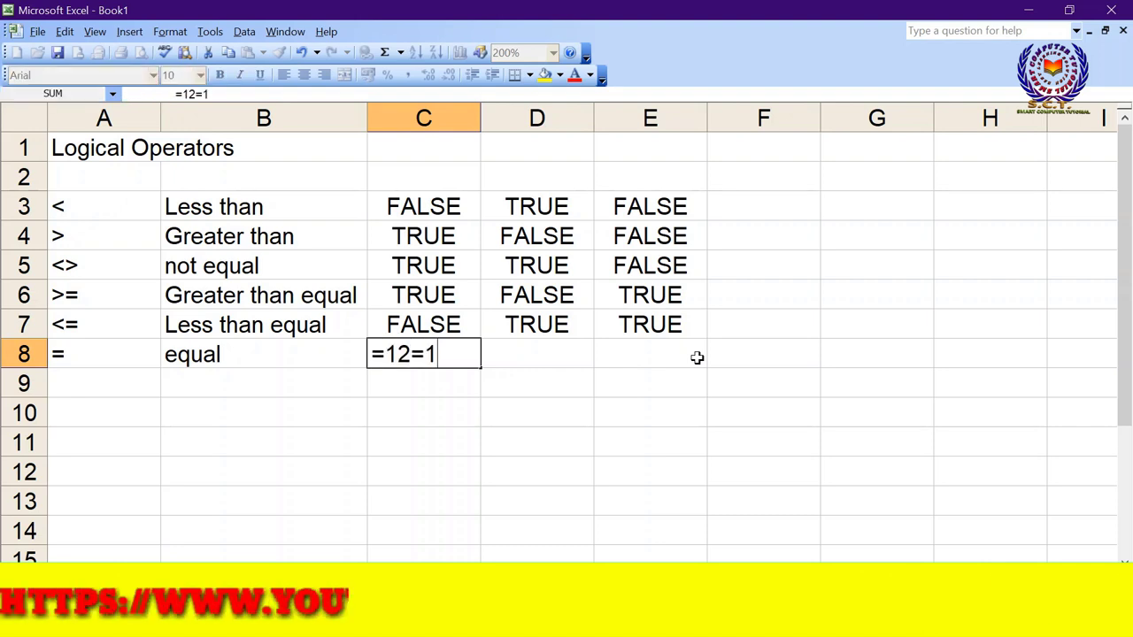
pyautogui.write('2')
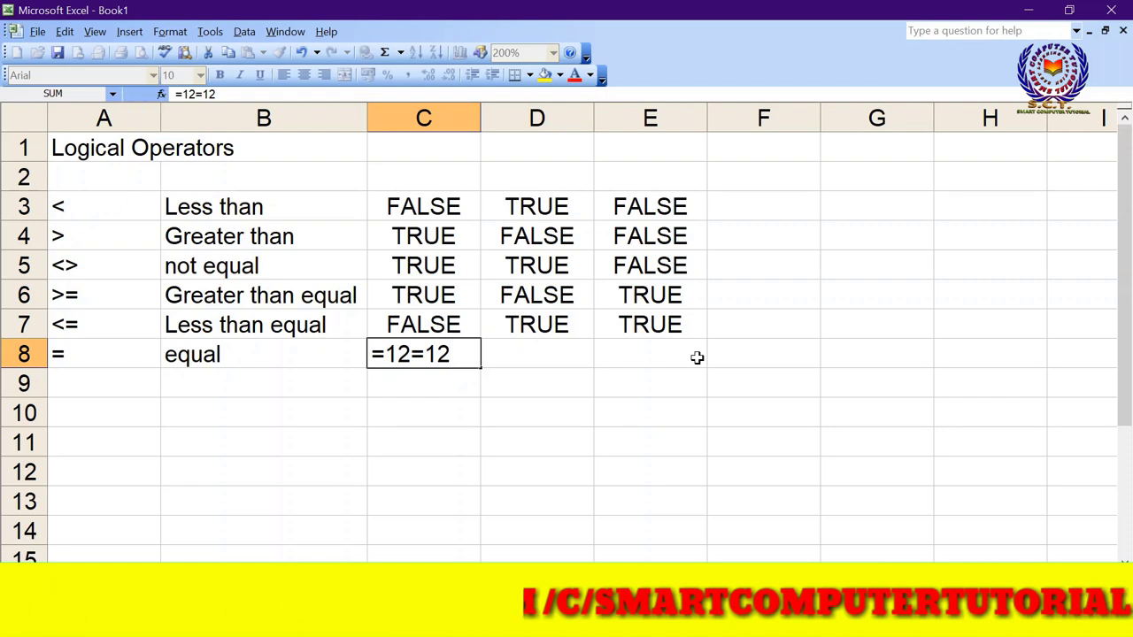
pyautogui.press('Return')
pyautogui.press('Return')
pyautogui.press('Up')
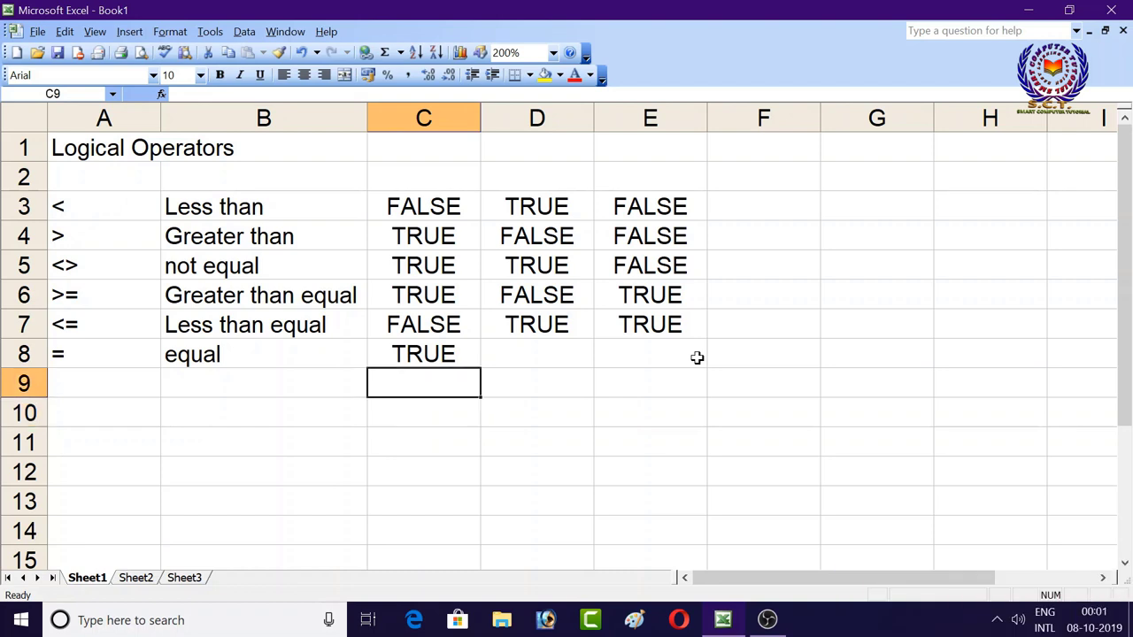
pyautogui.press('Up')
pyautogui.press('Right')
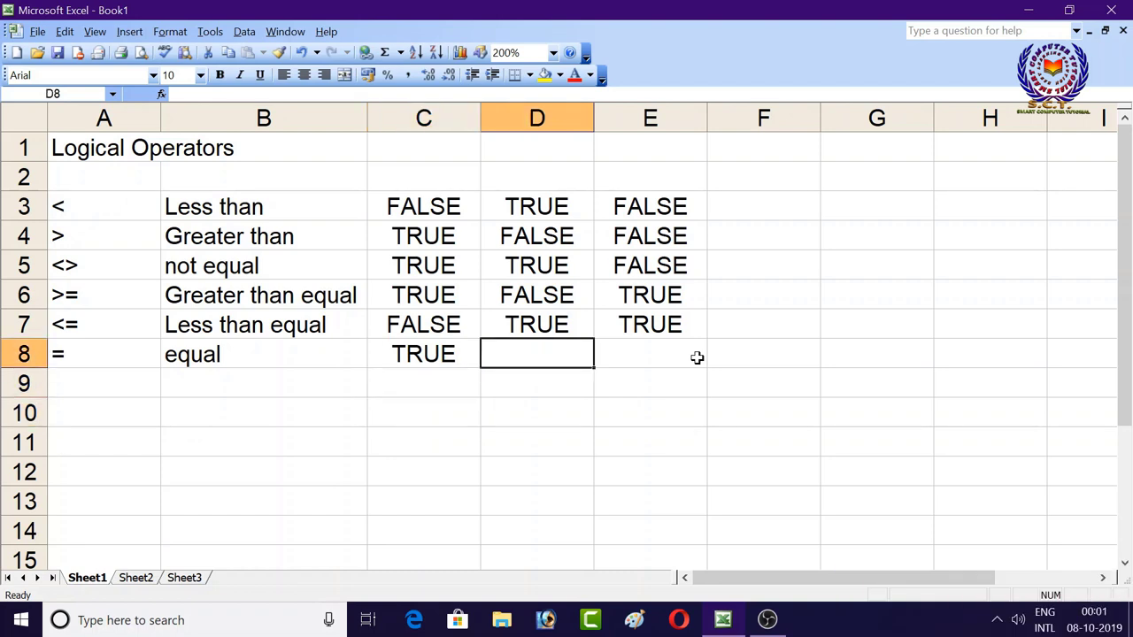
pyautogui.write('12')
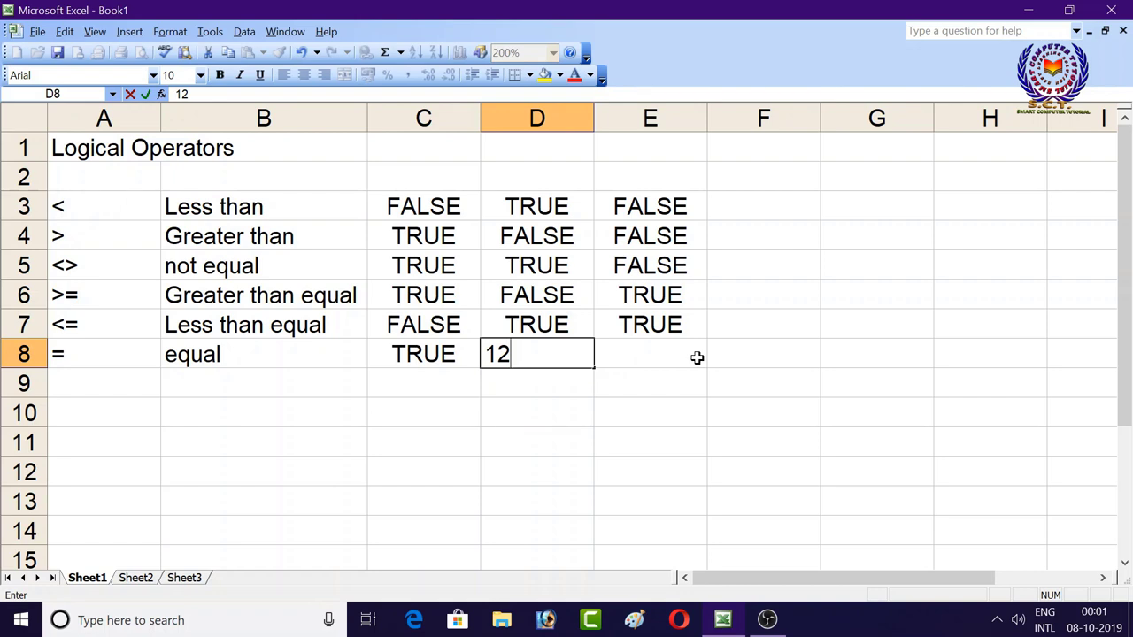
pyautogui.write('=10')
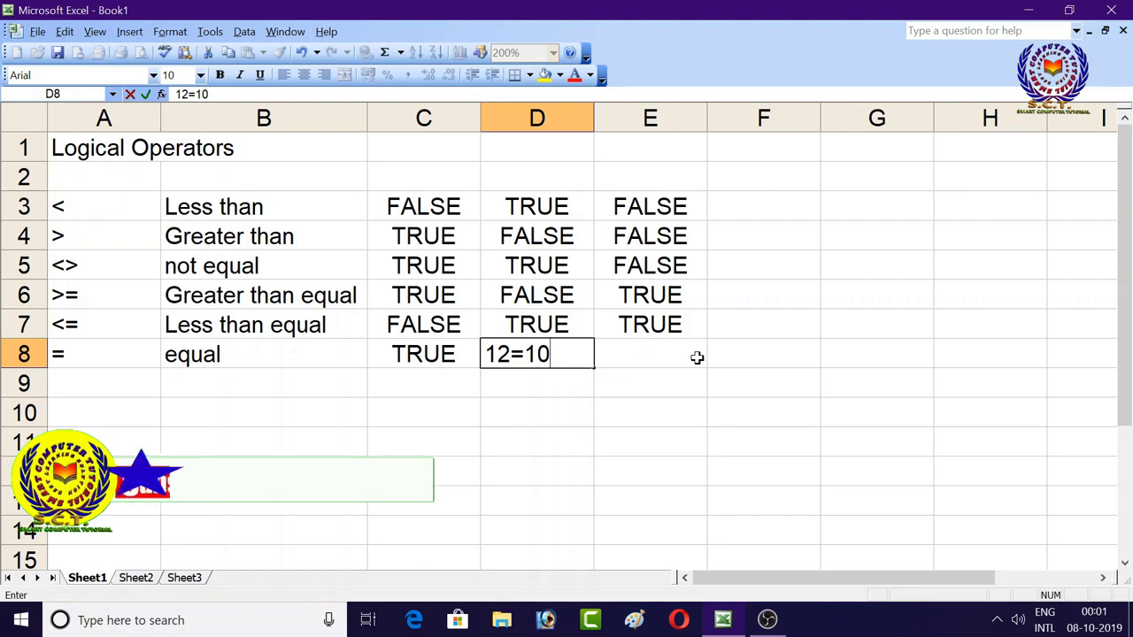
pyautogui.press('Left')
pyautogui.press('Left')
pyautogui.press('Right')
pyautogui.press('Right')
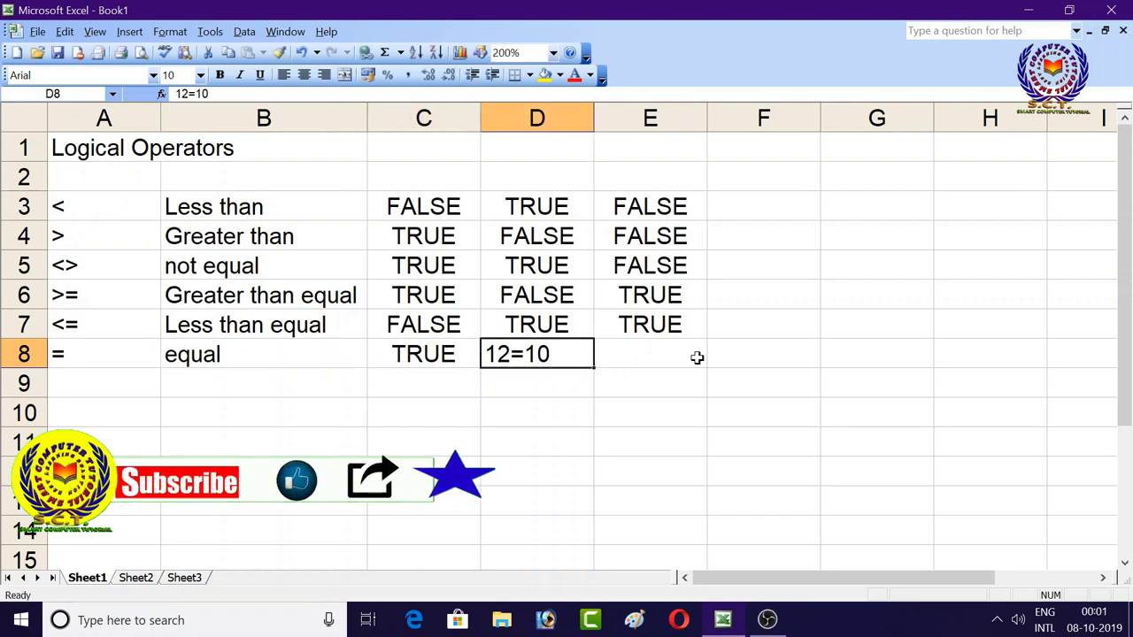
pyautogui.write('=')
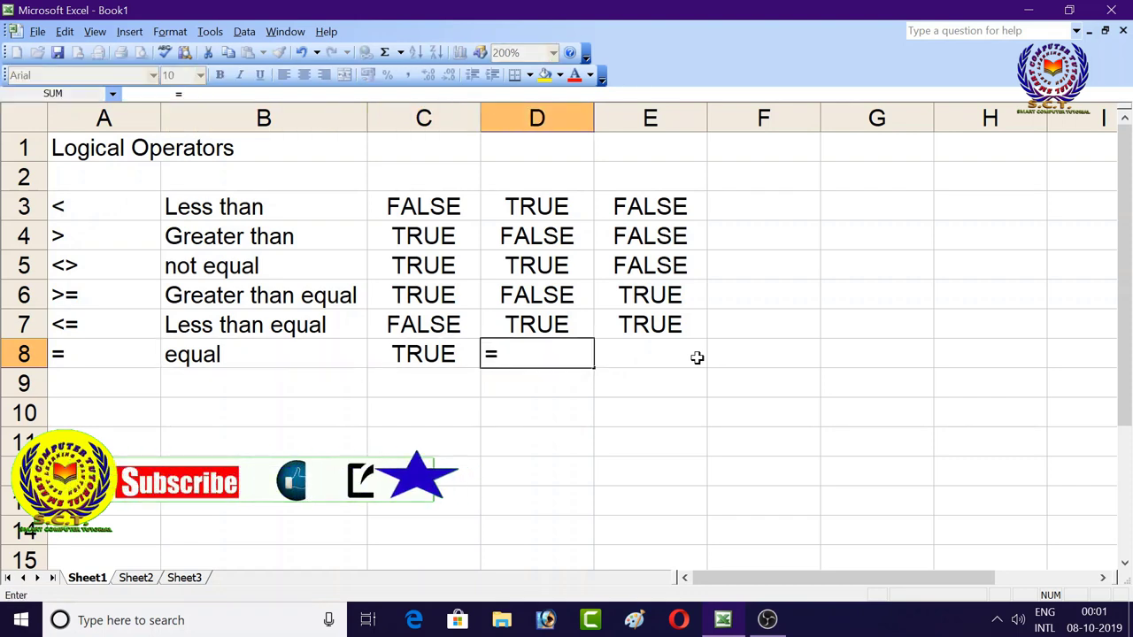
pyautogui.write('12=')
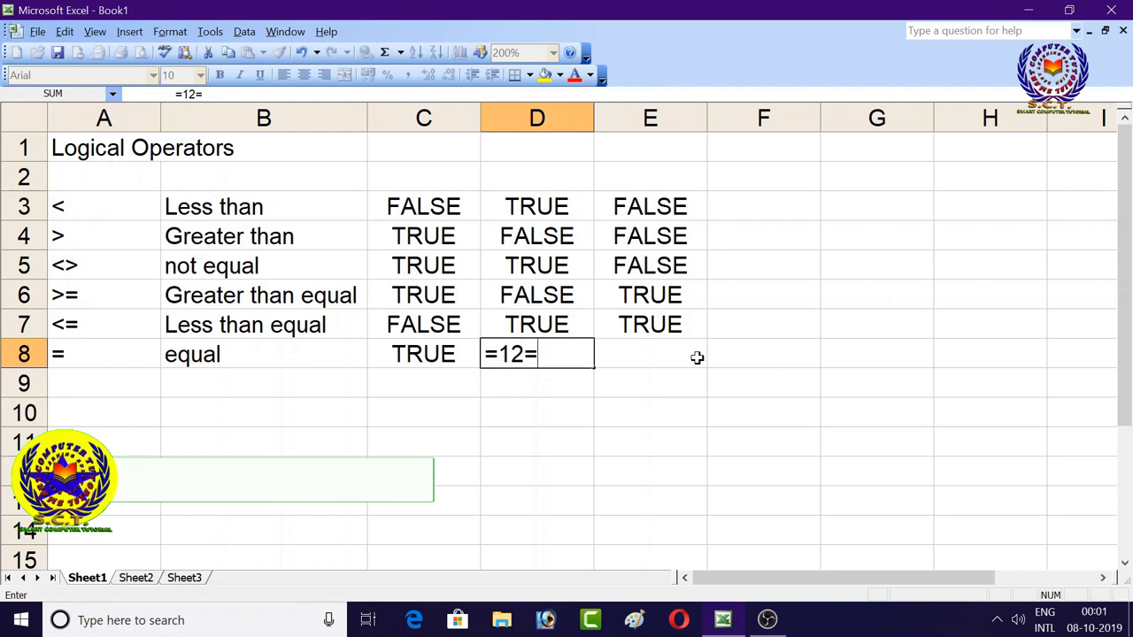
pyautogui.write('10')
pyautogui.press('Return')
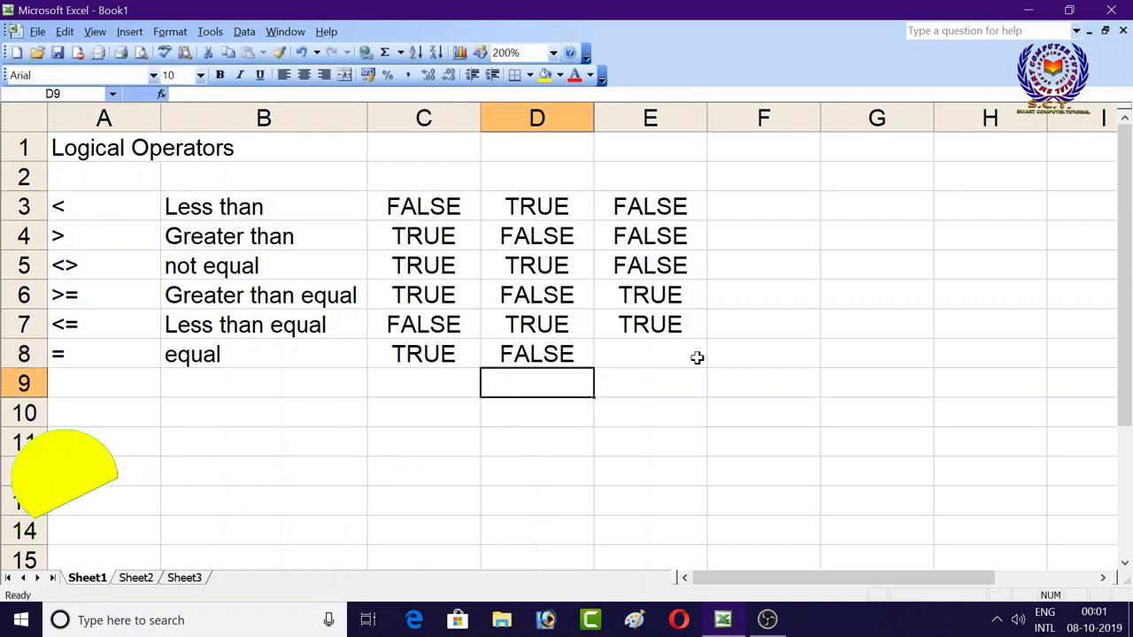
# Enter =12=89 in E8 so it shows FALSE.
pyautogui.press('Up')
pyautogui.click(697, 357)
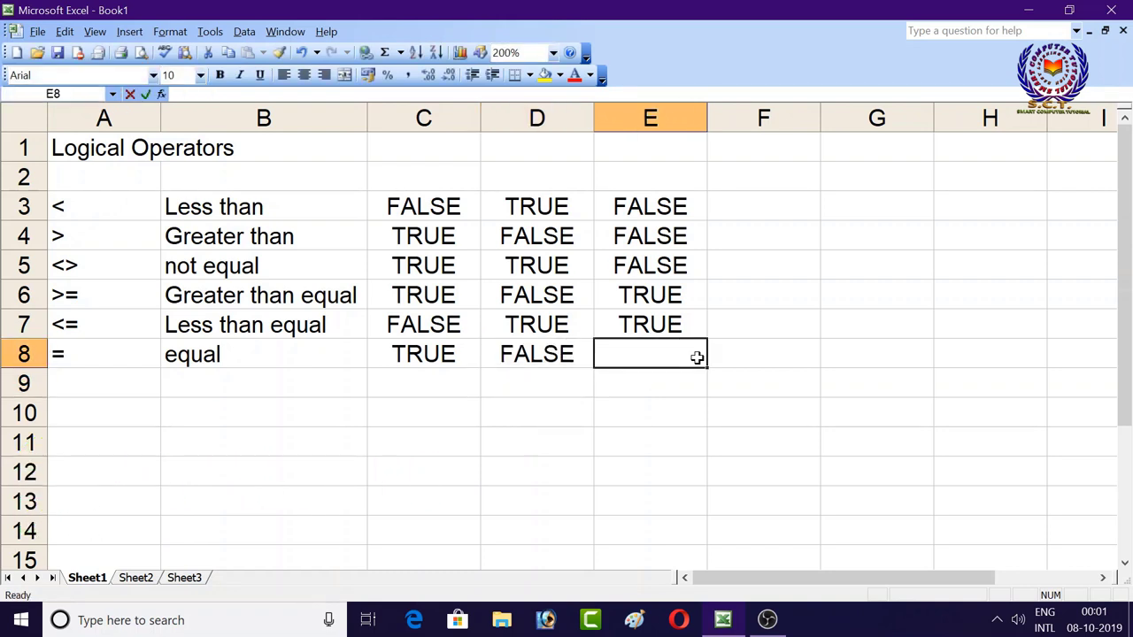
pyautogui.write('1')
pyautogui.press('BackSpace')
pyautogui.write('=')
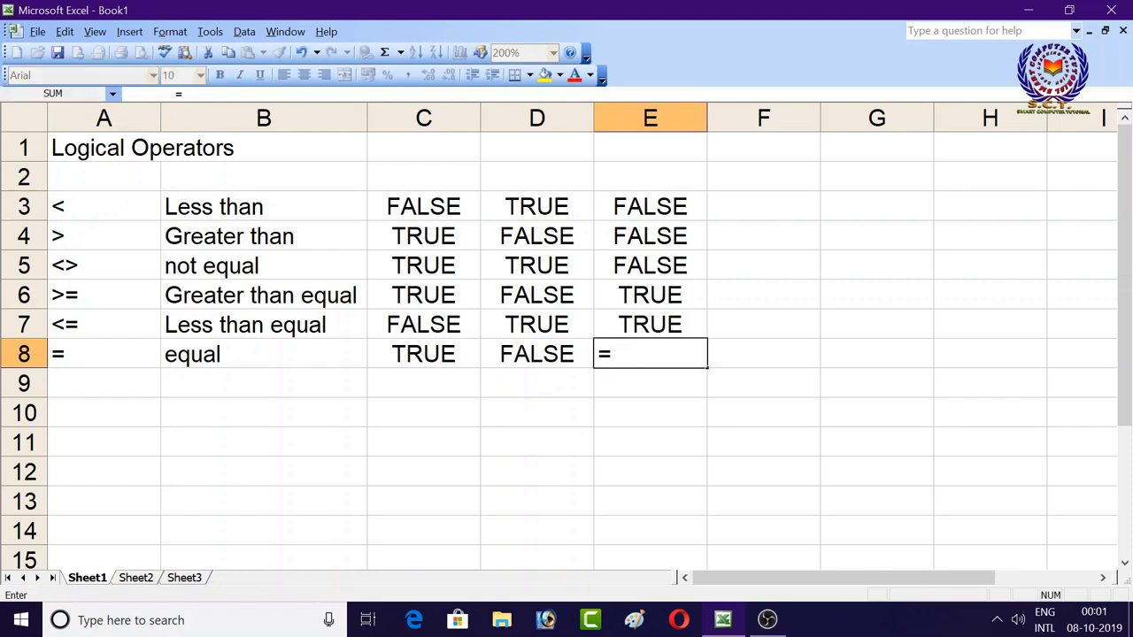
pyautogui.write('12')
pyautogui.write('=')
pyautogui.write('89')
pyautogui.press('Return')
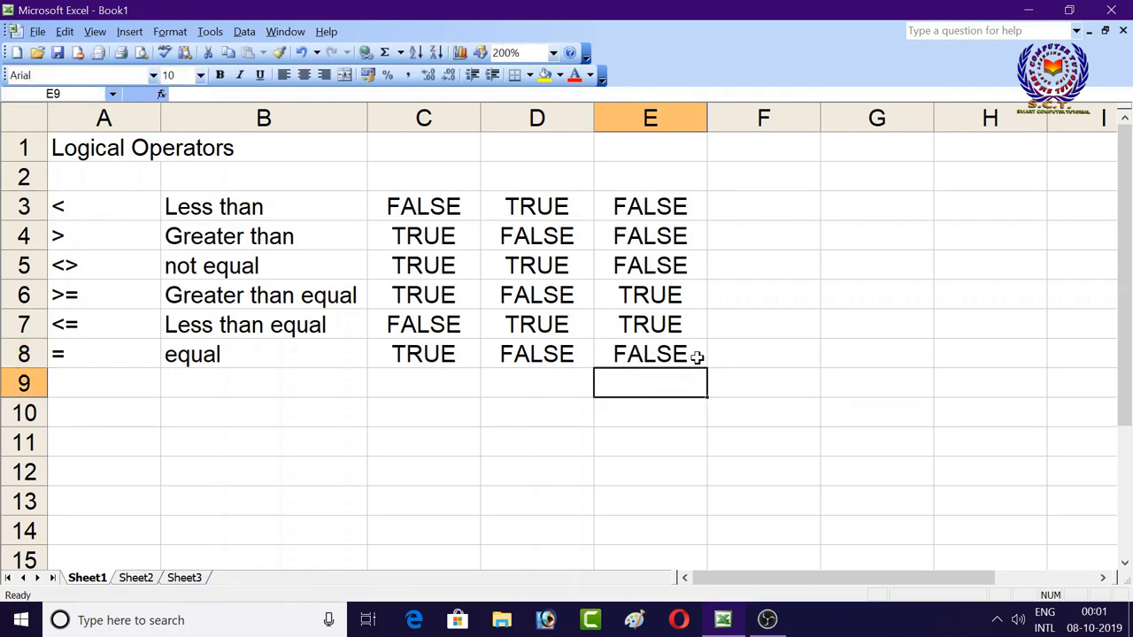
pyautogui.press('Down')
# Review the column E results and the operator meanings in column B.
pyautogui.press('Up')
pyautogui.press('Up')
pyautogui.press('Up')
pyautogui.press('Up')
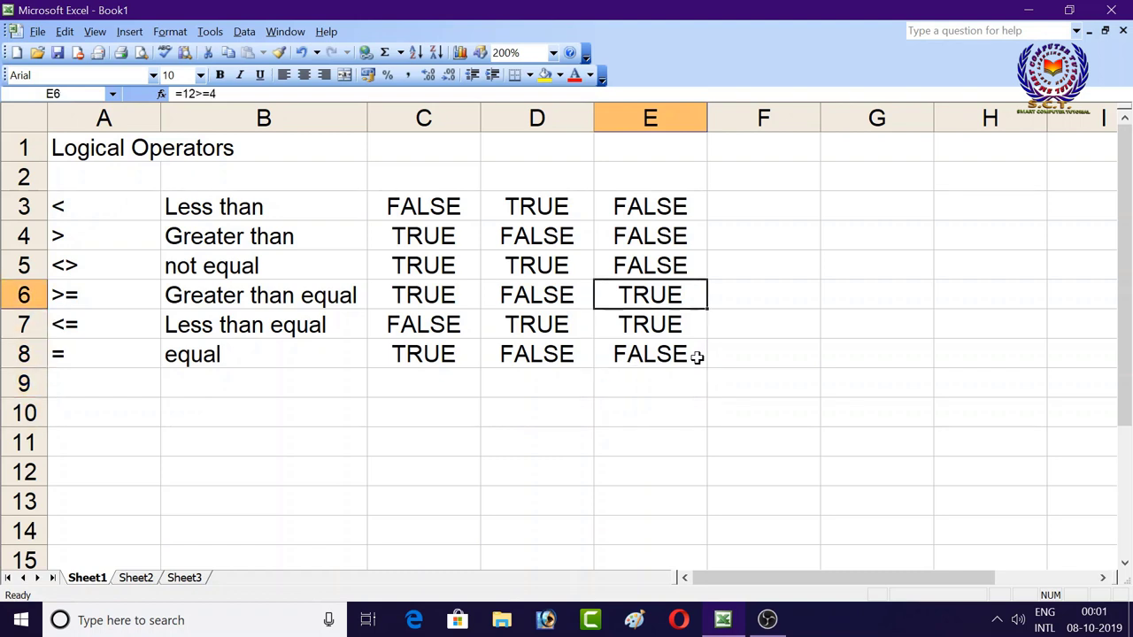
pyautogui.press('Up')
pyautogui.press('Up')
pyautogui.press('Up')
pyautogui.press('Down')
pyautogui.press('Down')
pyautogui.press('Down')
pyautogui.press('Down')
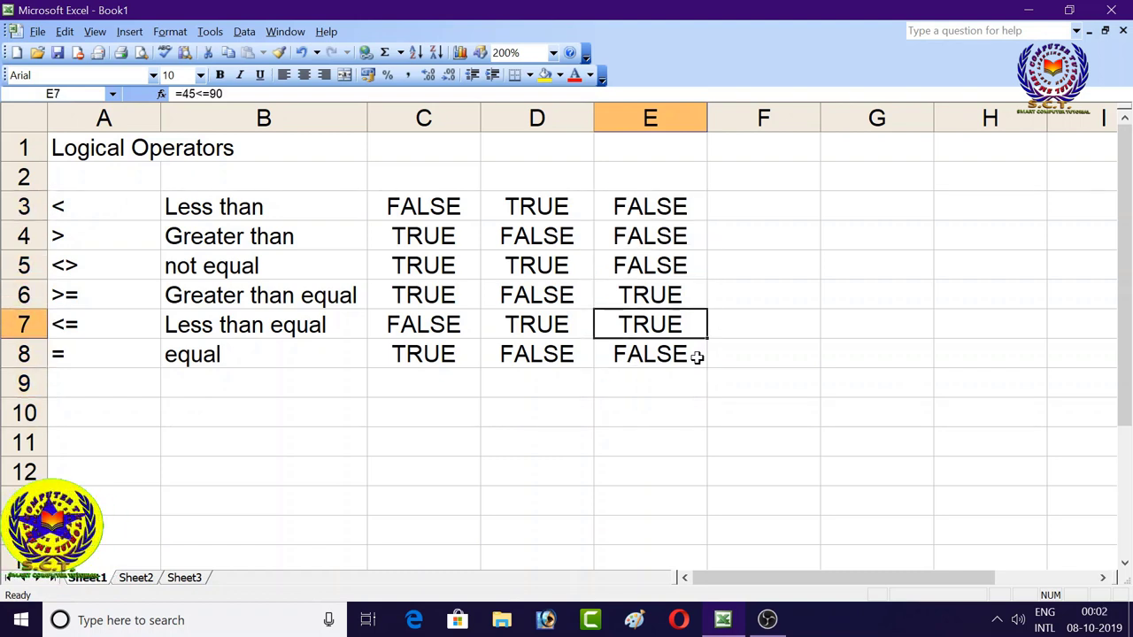
pyautogui.press('Down')
pyautogui.press('Down')
pyautogui.press('Left')
pyautogui.press('Left')
pyautogui.press('Left')
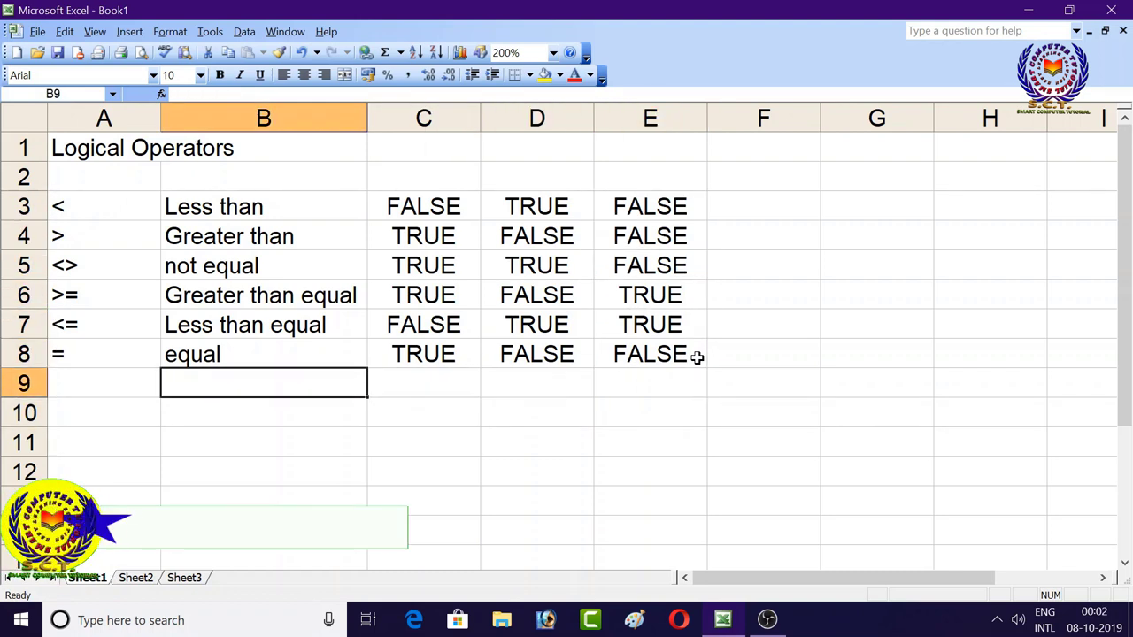
pyautogui.press('Up')
pyautogui.press('Up')
pyautogui.press('Up')
pyautogui.press('Up')
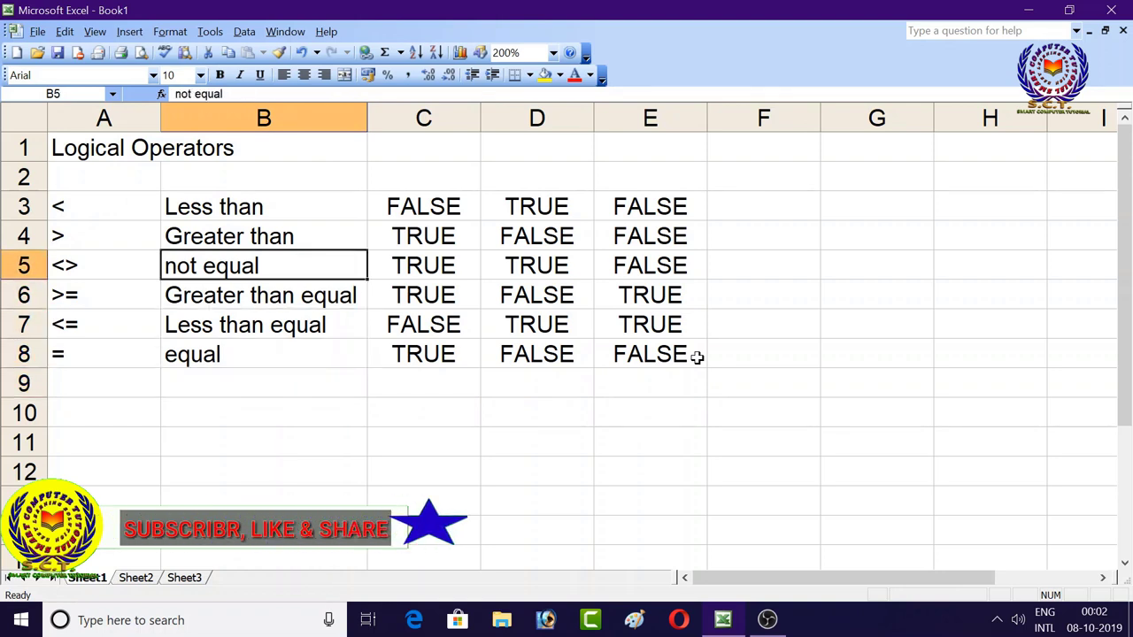
pyautogui.press('Up')
pyautogui.press('Up')
pyautogui.press('Up')
pyautogui.press('Up')
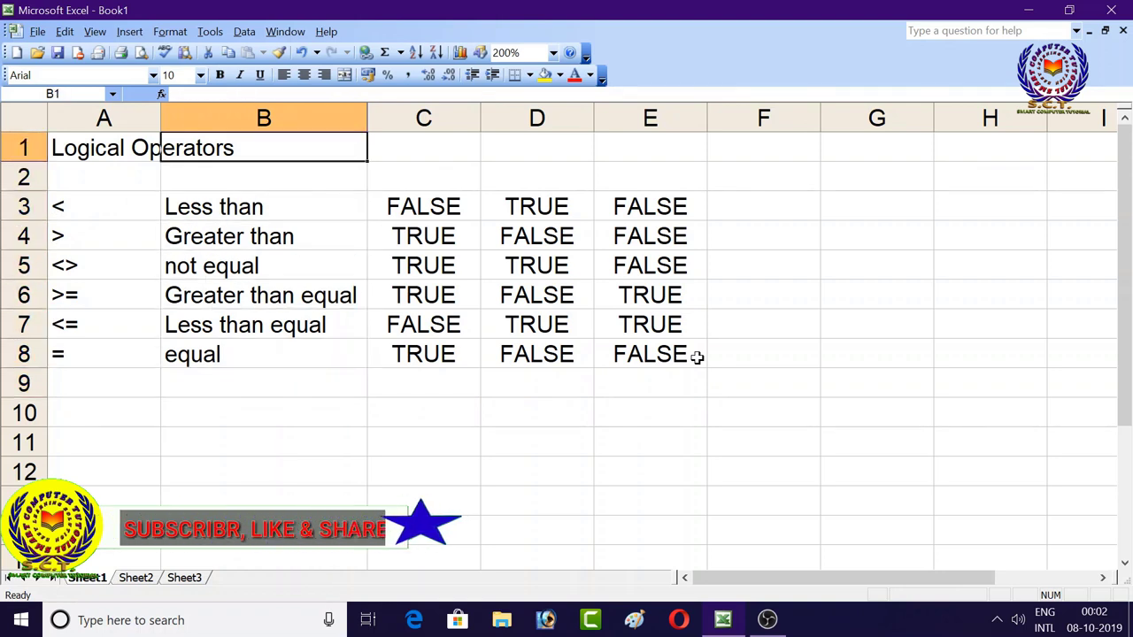
# Select the block from the Logical Operators title in A1 down to B8.
pyautogui.press('Left')
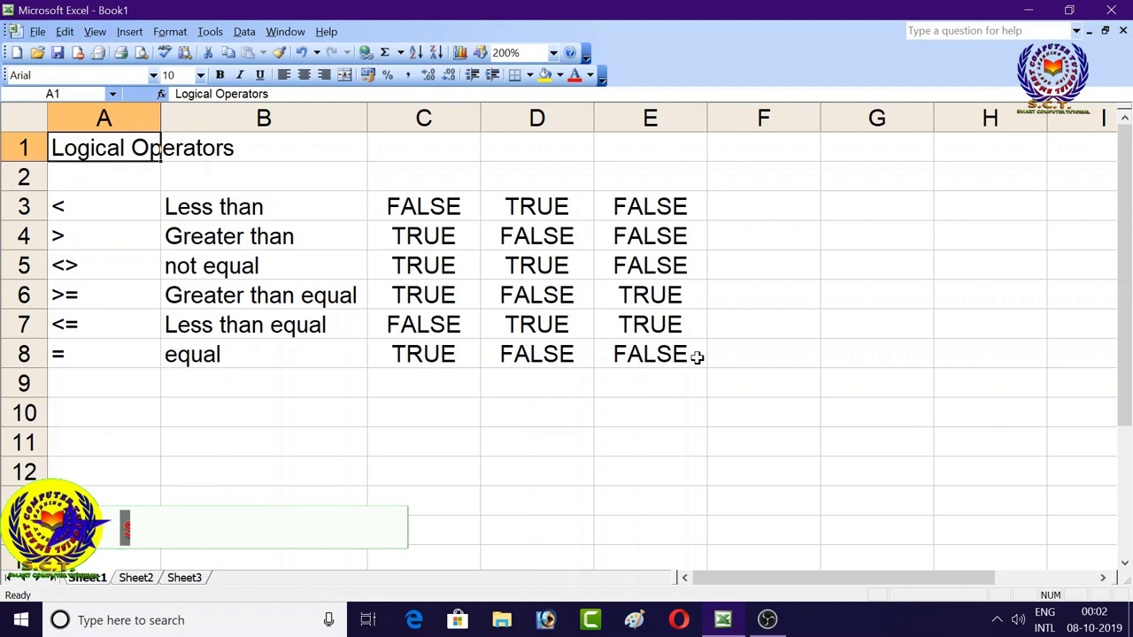
pyautogui.hotkey('shift', 'Right')
pyautogui.hotkey('shift', 'Right')
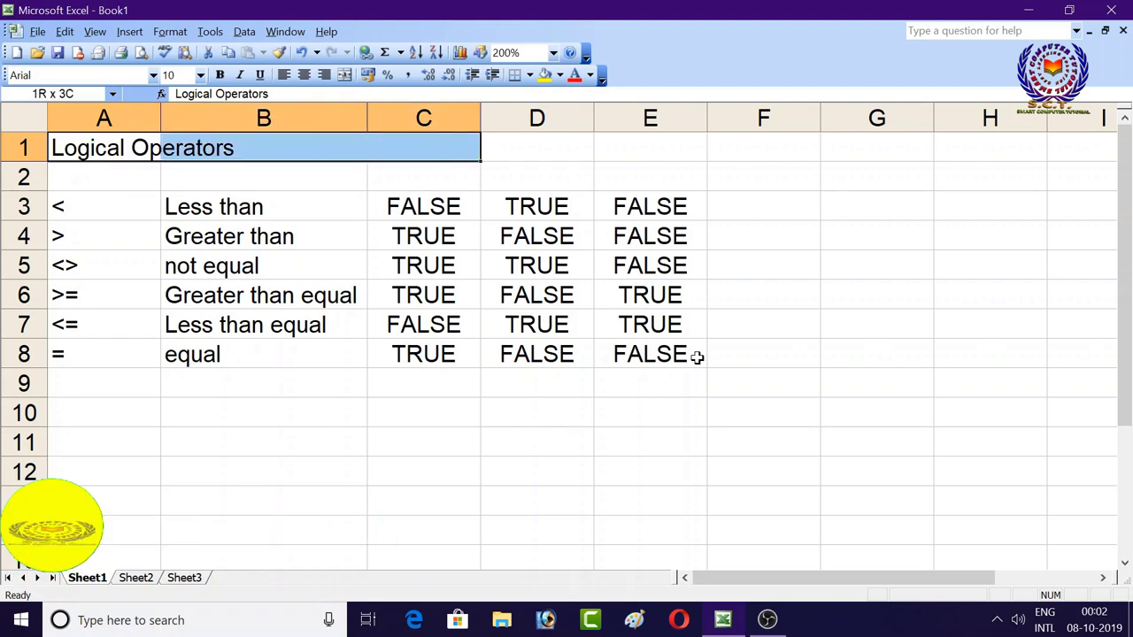
pyautogui.hotkey('shift', 'Left')
pyautogui.hotkey('shift', 'Down')
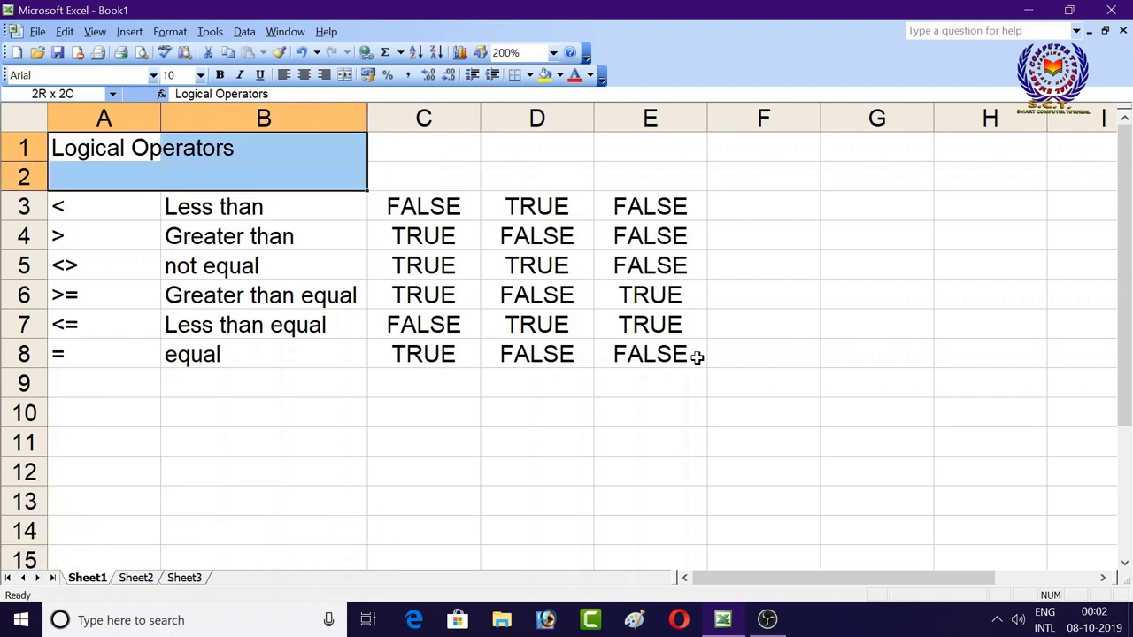
pyautogui.hotkey('shift', 'Down')
pyautogui.hotkey('shift', 'Down')
pyautogui.hotkey('shift', 'Down')
pyautogui.hotkey('shift', 'Down')
pyautogui.hotkey('shift', 'Down')
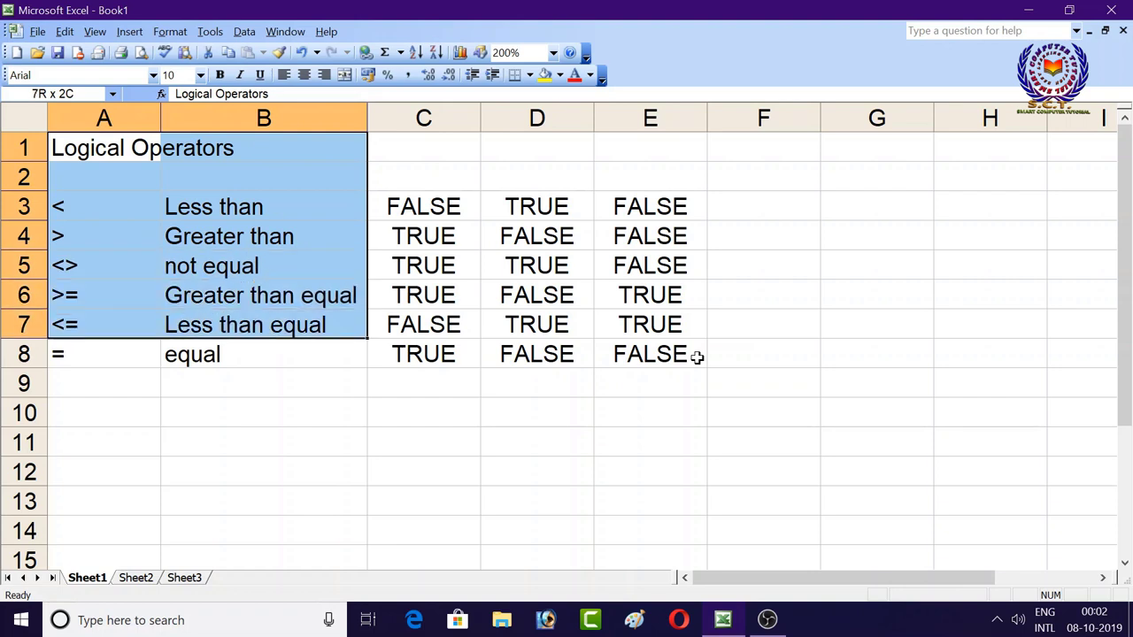
pyautogui.hotkey('shift', 'Down')
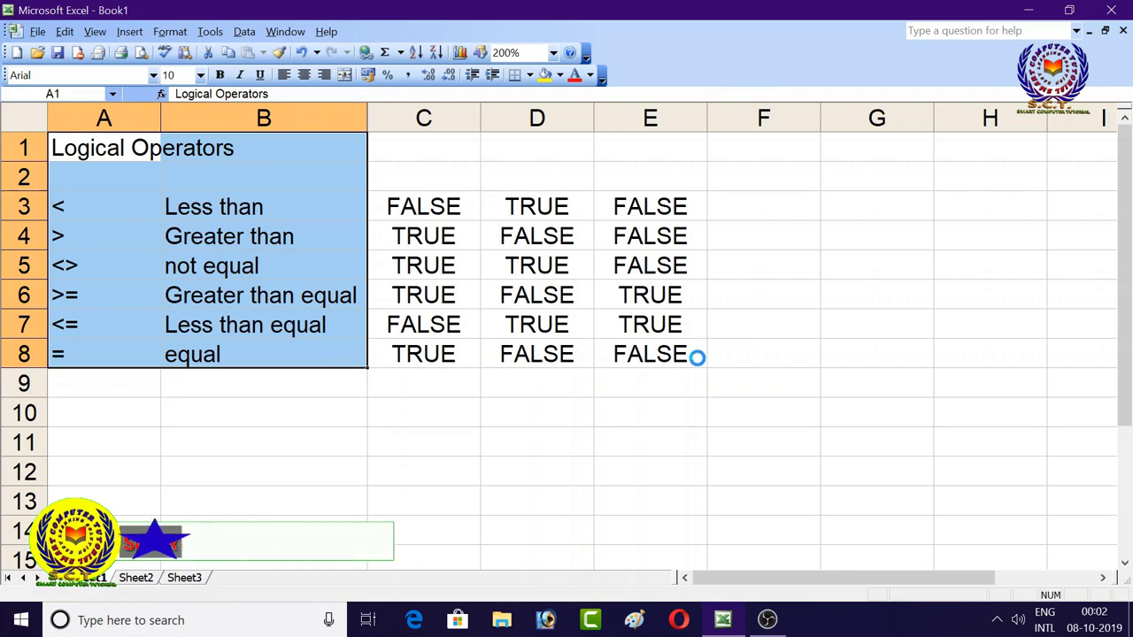
# Bold A1:B8 with Ctrl+B and check the bold meanings down column B.
pyautogui.hotkey('ctrl', 'b')
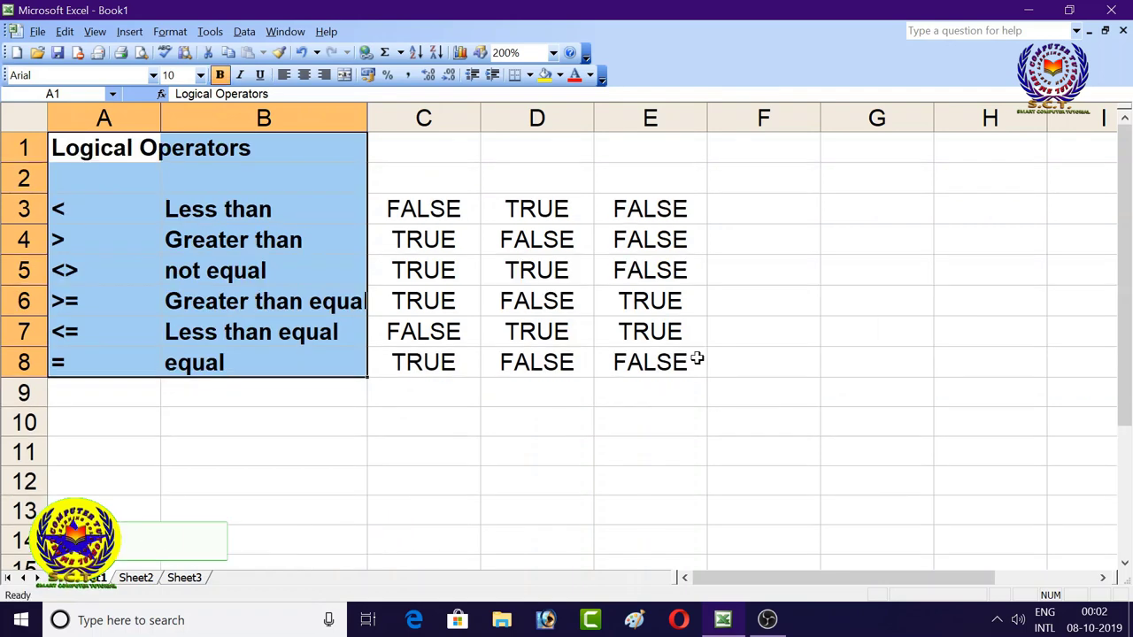
pyautogui.press('Right')
pyautogui.press('Down')
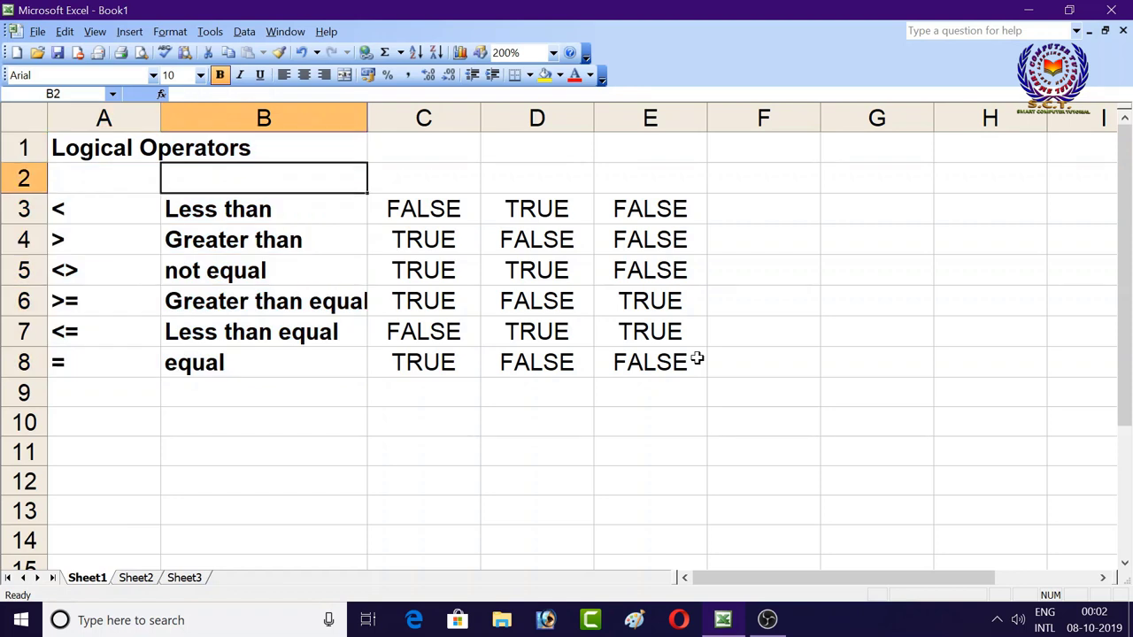
pyautogui.press('Down')
pyautogui.press('Down')
pyautogui.press('Down')
pyautogui.press('Down')
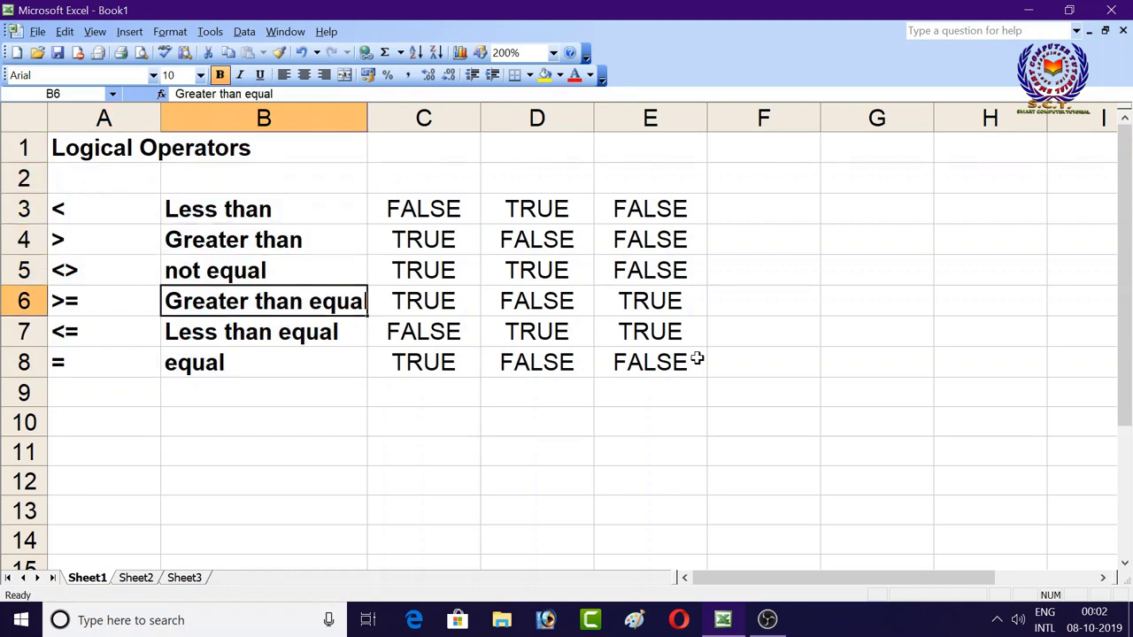
pyautogui.press('Down')
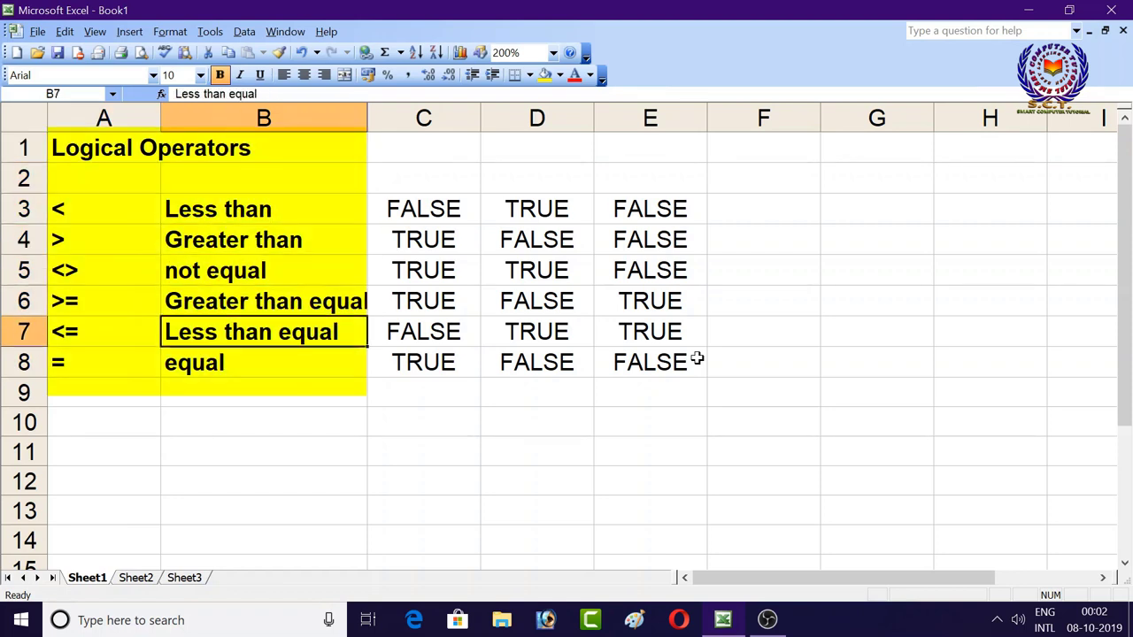
pyautogui.press('Down')
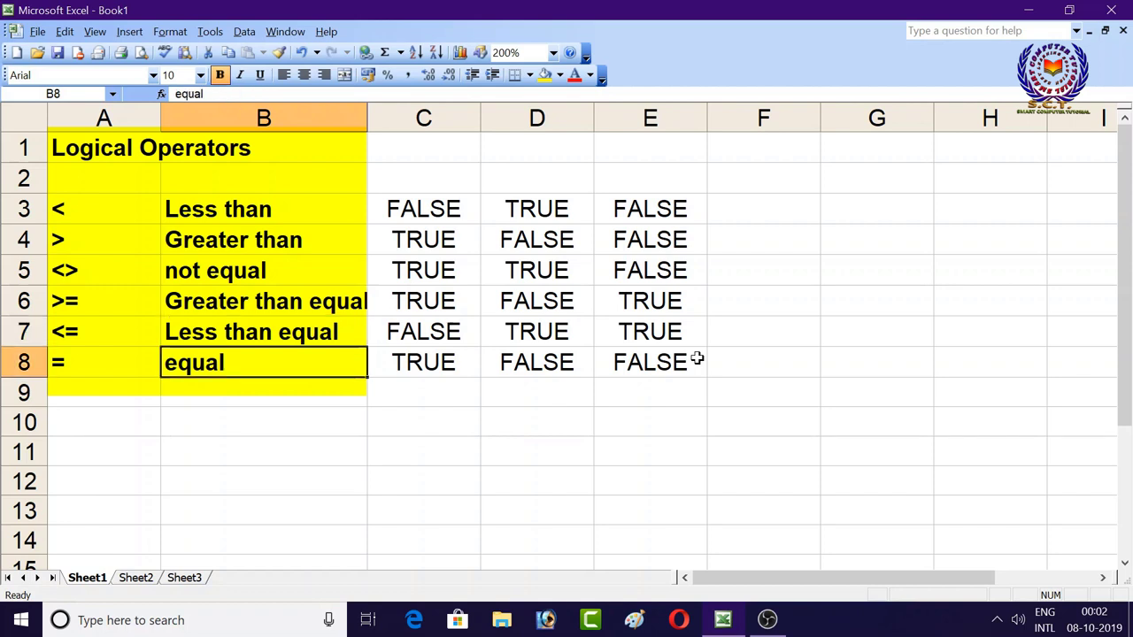
pyautogui.press('Up')
pyautogui.press('Up')
pyautogui.press('Up')
pyautogui.press('Up')
pyautogui.press('Up')
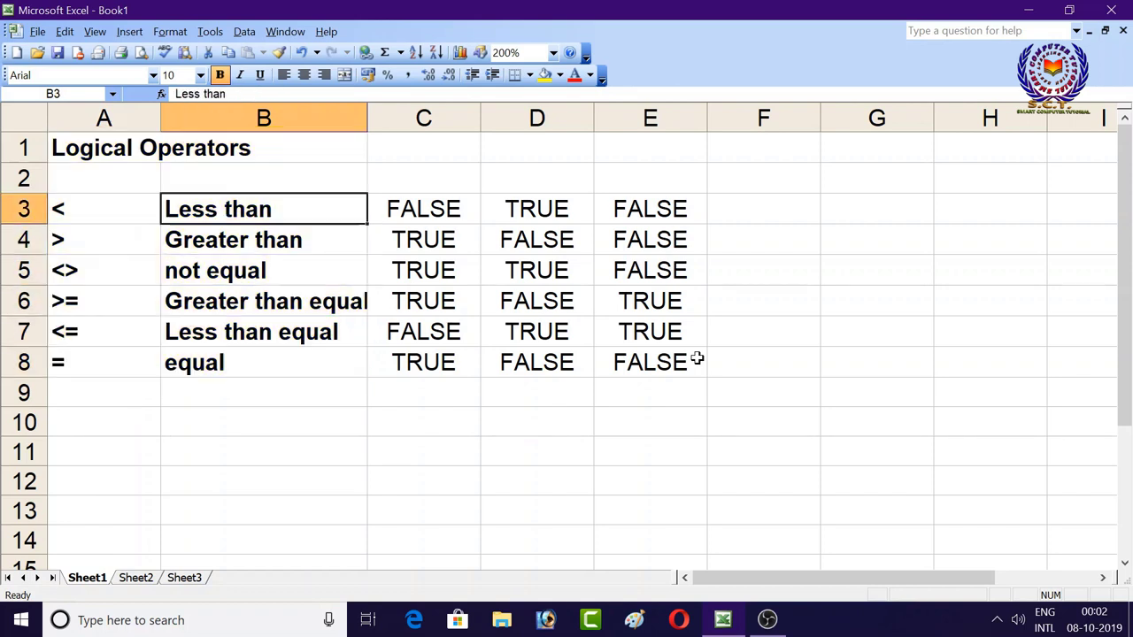
pyautogui.press('Right')
pyautogui.press('Right')
pyautogui.press('Right')
pyautogui.press('Down')
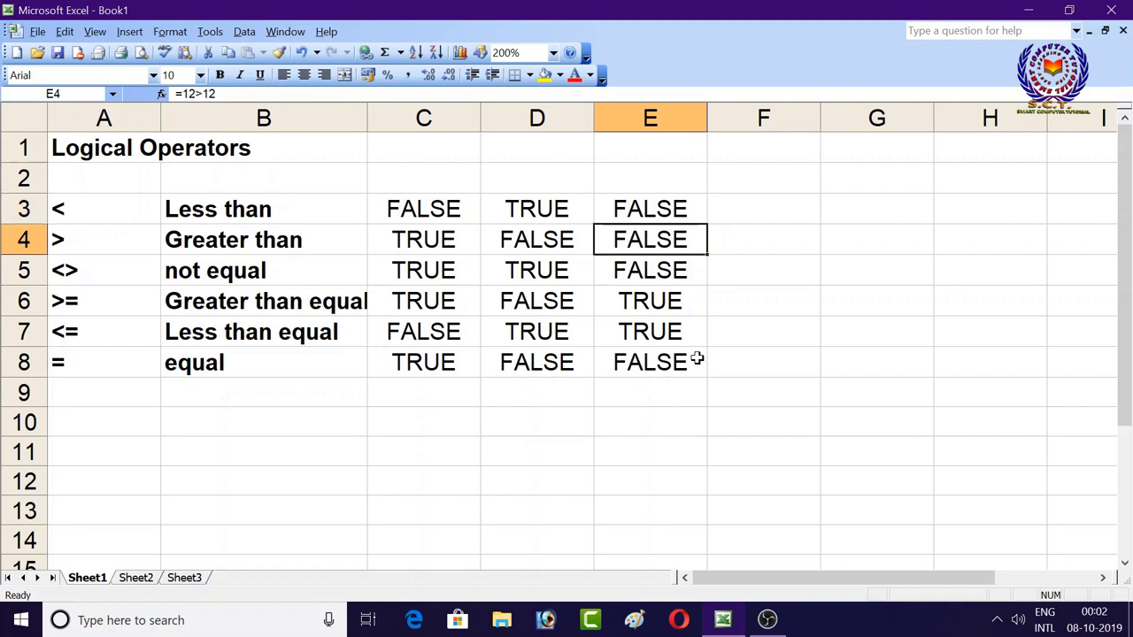
pyautogui.press('Down')
pyautogui.press('Down')
pyautogui.press('Down')
pyautogui.press('Down')
pyautogui.press('Left')
pyautogui.press('Left')
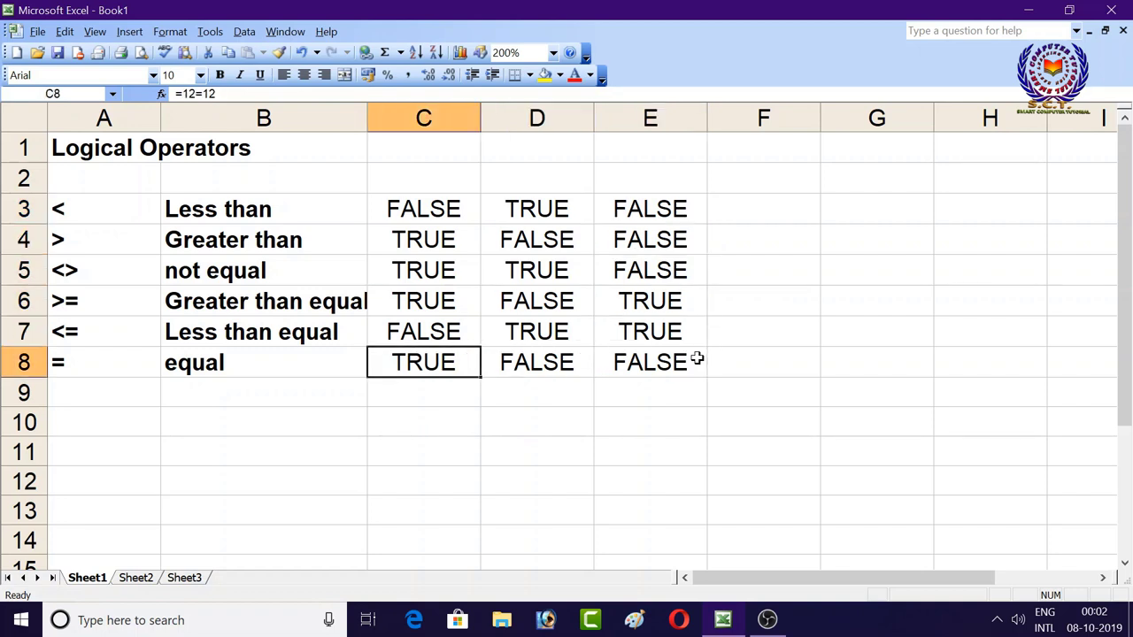
pyautogui.press('Up')
pyautogui.press('Up')
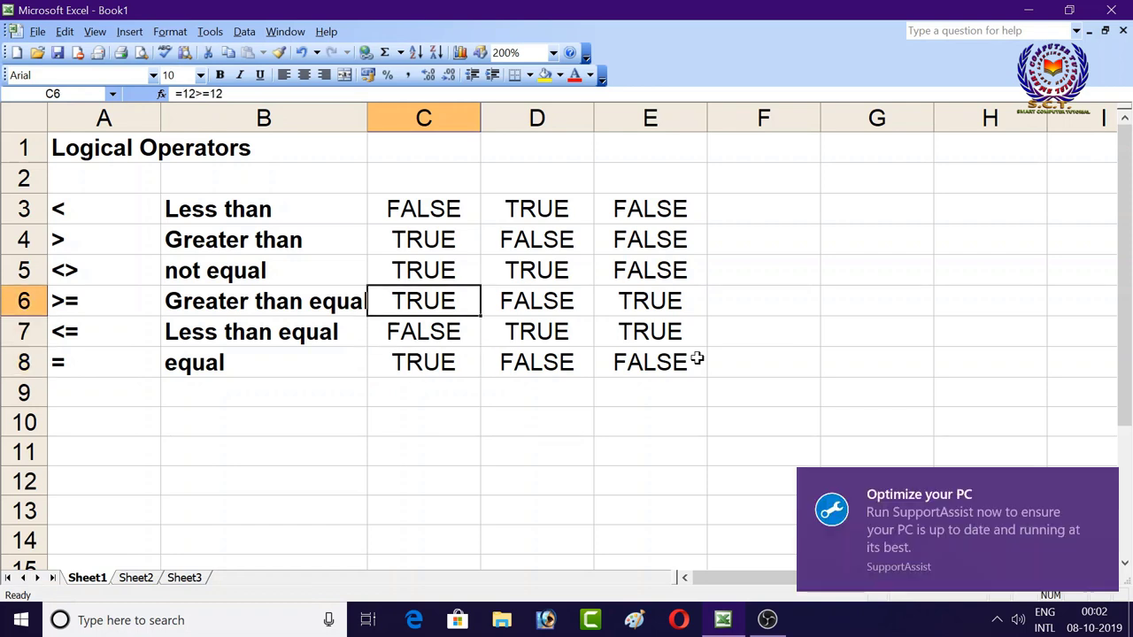
pyautogui.press('Up')
pyautogui.press('Up')
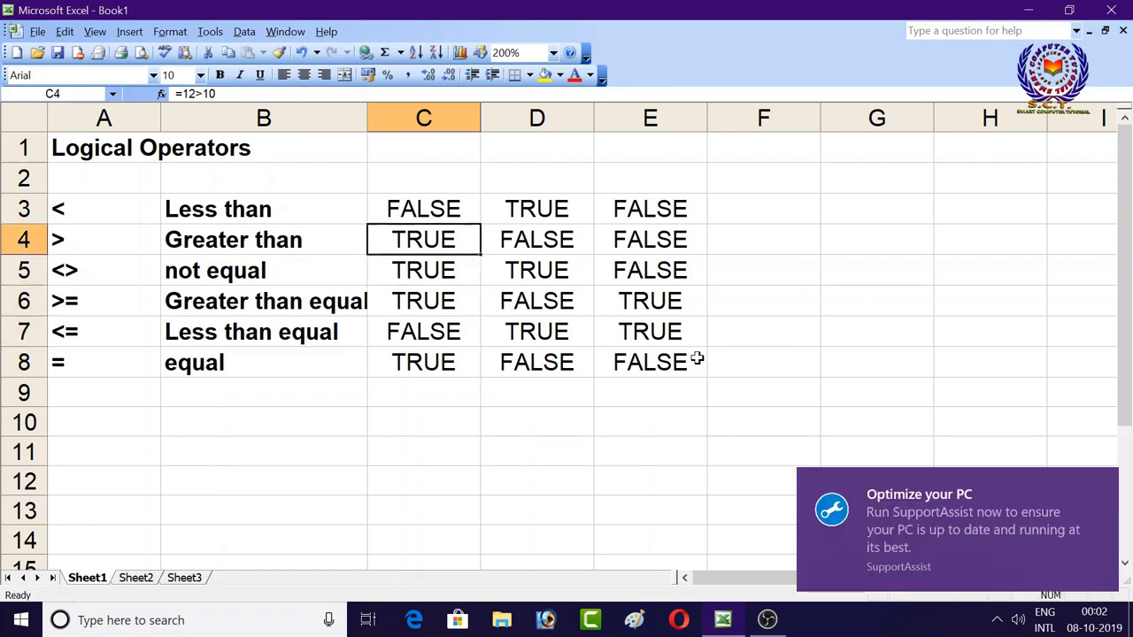
pyautogui.press('Up')
pyautogui.press('Right')
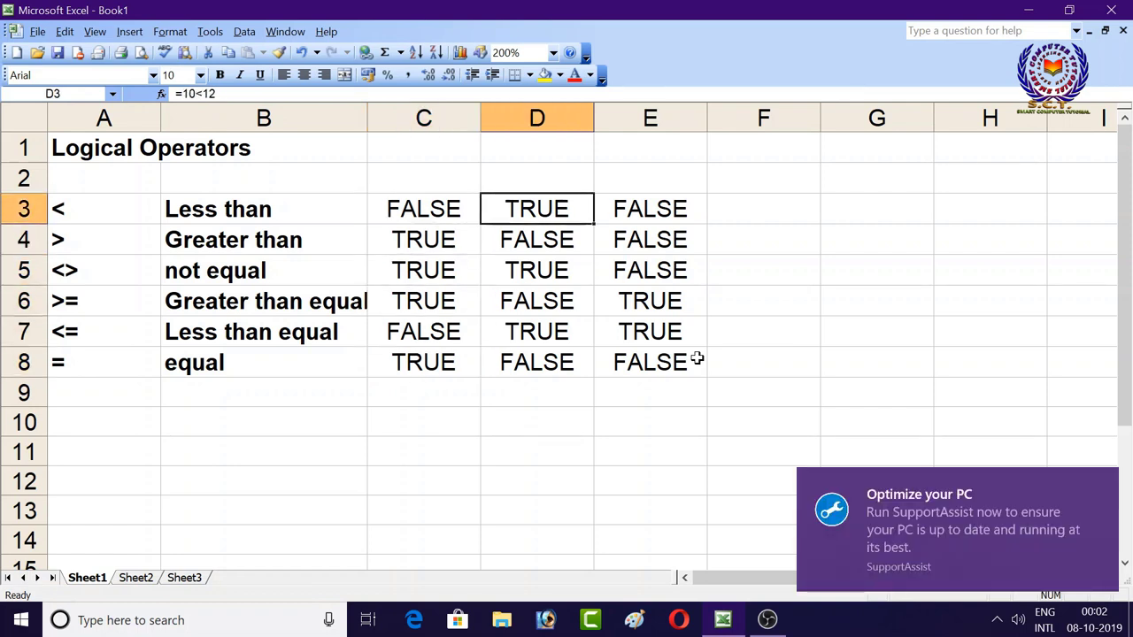
pyautogui.press('Right')
pyautogui.press('Down')
pyautogui.press('Down')
pyautogui.press('Down')
pyautogui.press('Down')
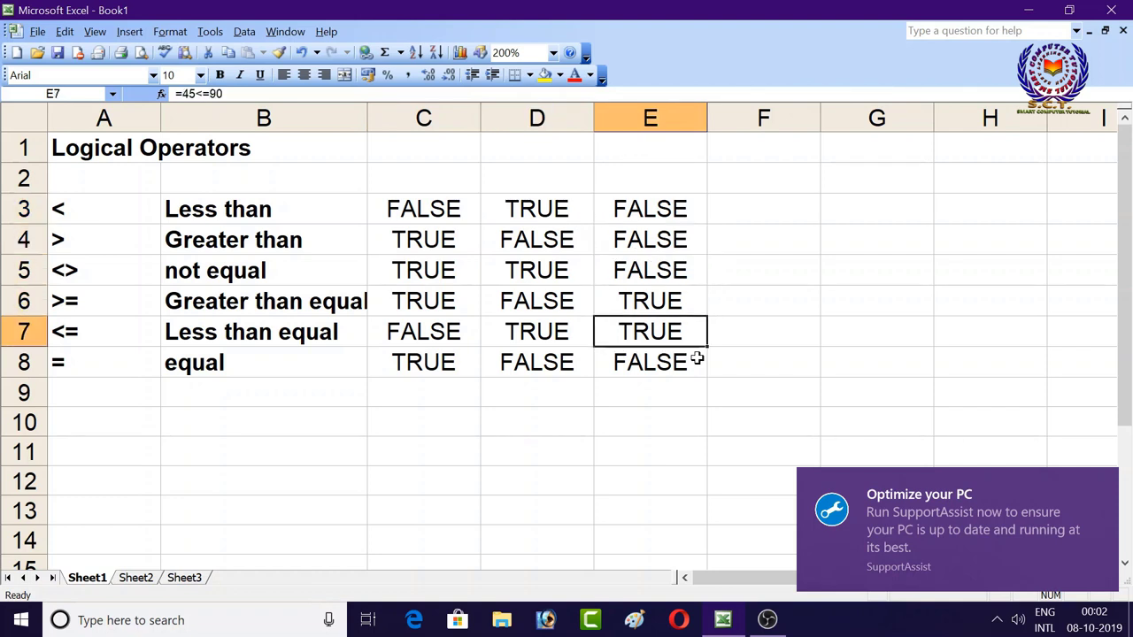
pyautogui.press('Down')
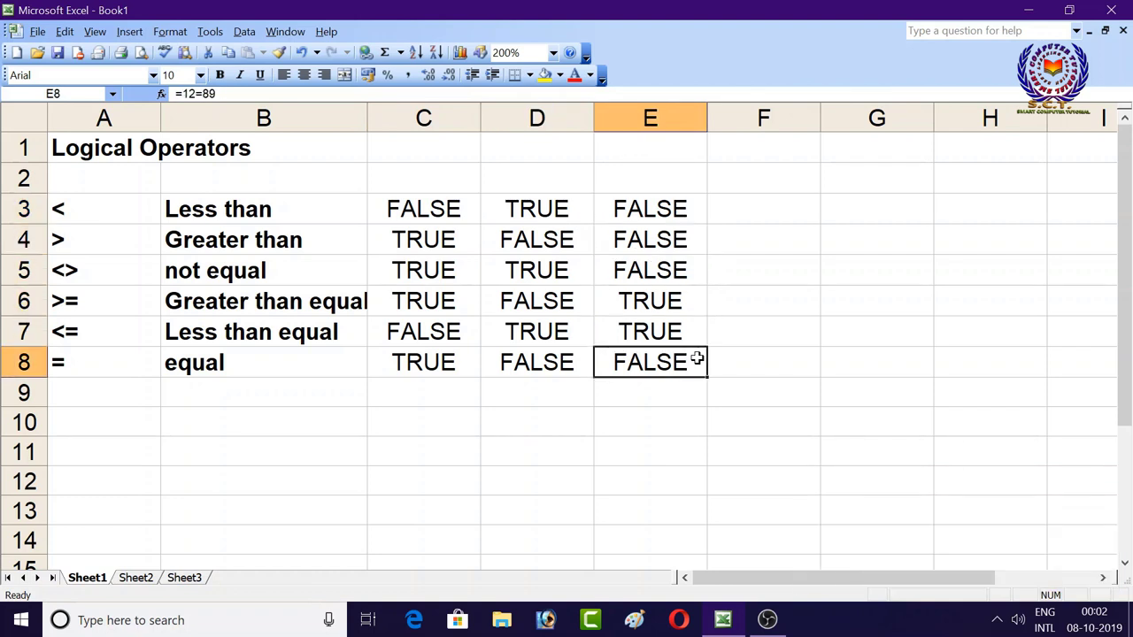